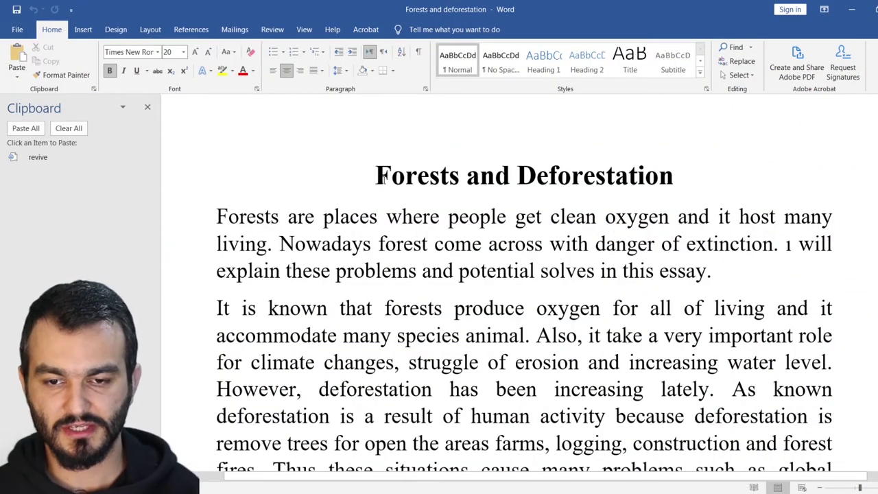
Step: Indent the first line of the essay's opening paragraph with a tab
{"action": "left_click", "coordinate": [215, 215]}
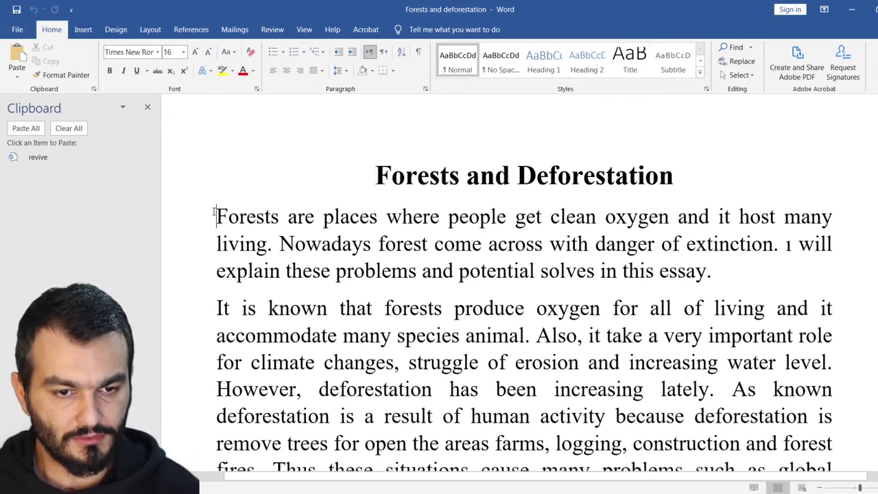
{"action": "key", "text": "Tab"}
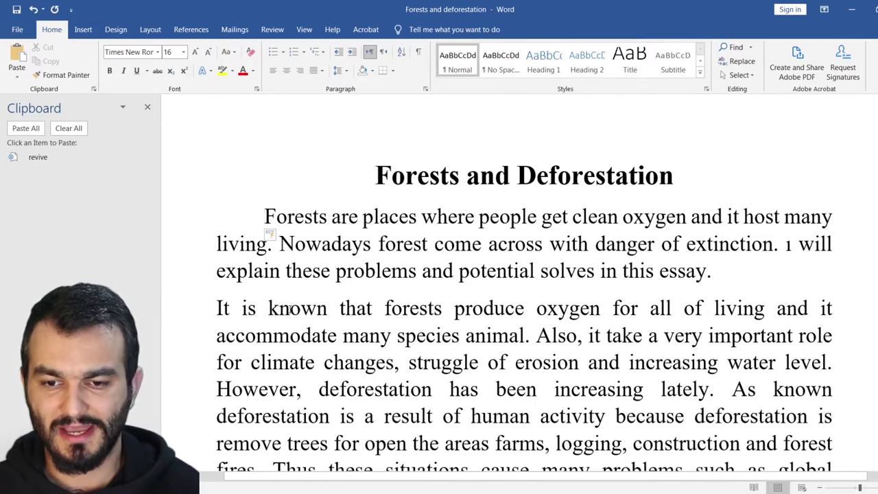
{"action": "left_click", "coordinate": [279, 243]}
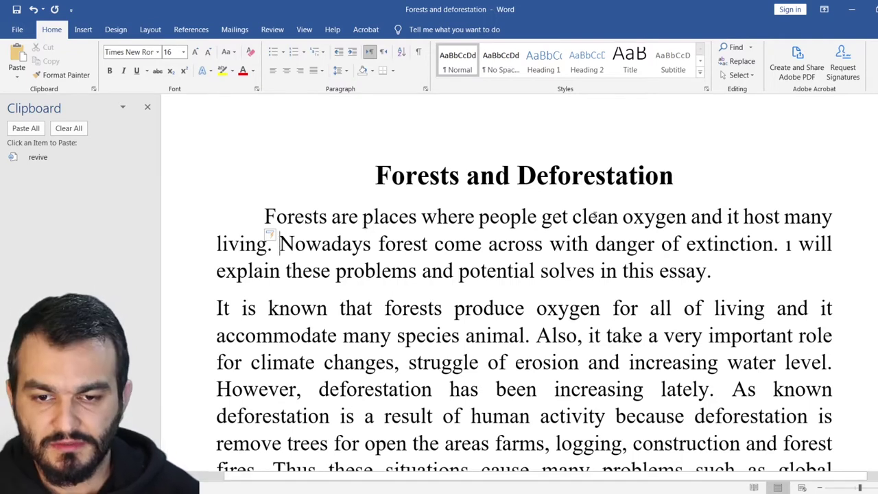
Step: Replace 'clean' with 'fresh' and 'oxygen' with 'air' in the opening sentence
{"action": "left_click", "coordinate": [595, 216]}
{"action": "double_click", "coordinate": [594, 216]}
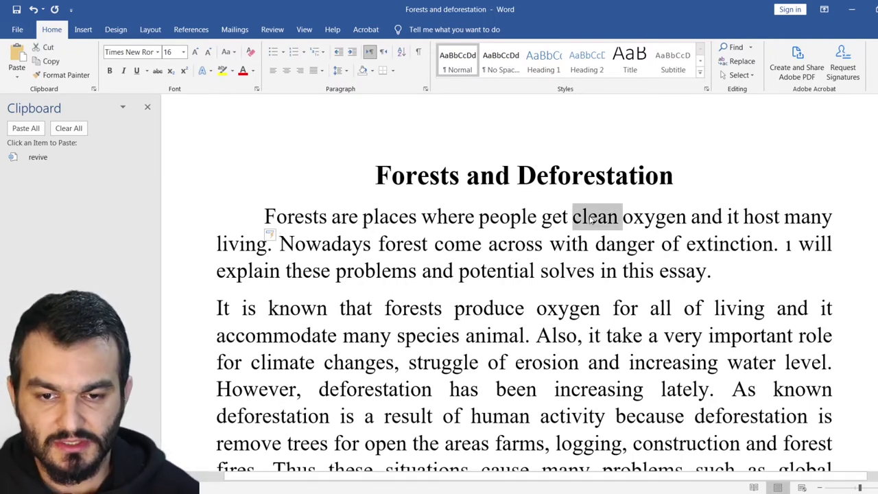
{"action": "type", "text": "fresh"}
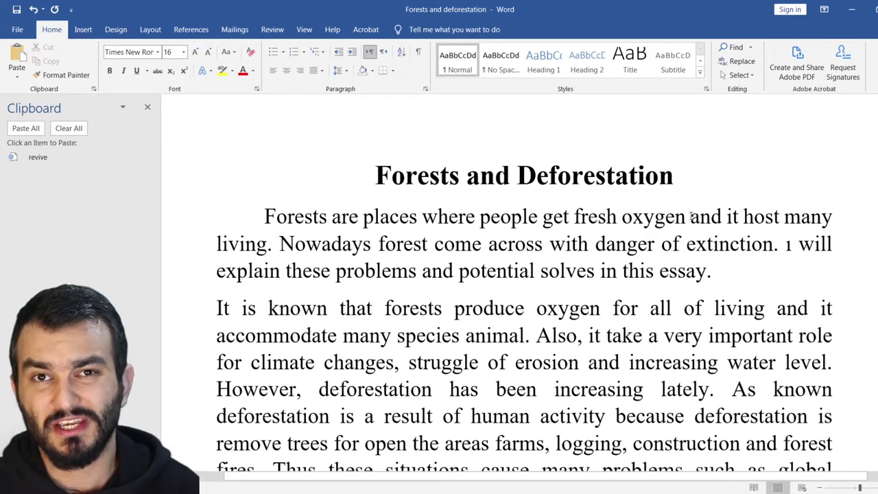
{"action": "left_click_drag", "start_coordinate": [687, 217], "coordinate": [621, 217]}
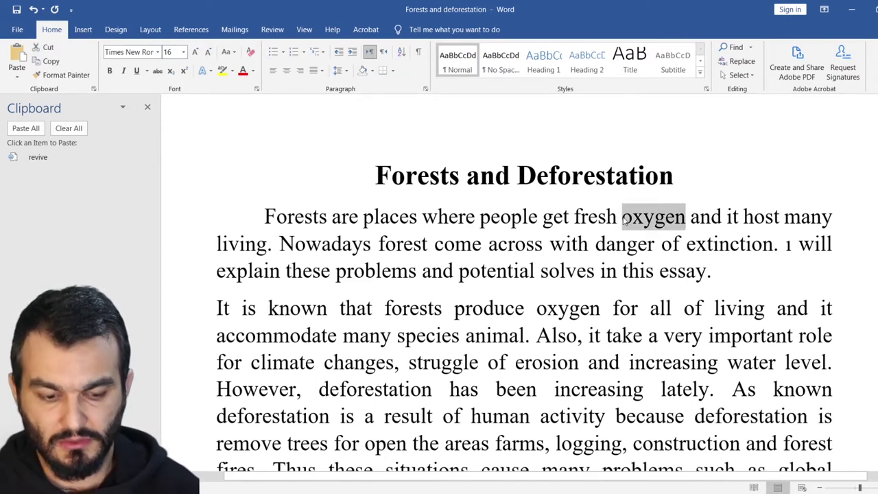
{"action": "type", "text": "air"}
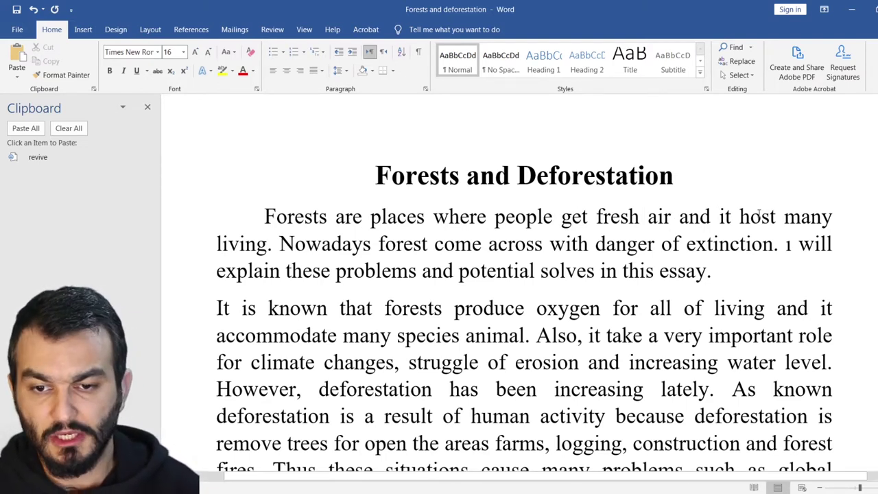
Step: Change 'it' to 'they' and add 'beings' after 'living'
{"action": "left_click_drag", "start_coordinate": [719, 217], "coordinate": [732, 217]}
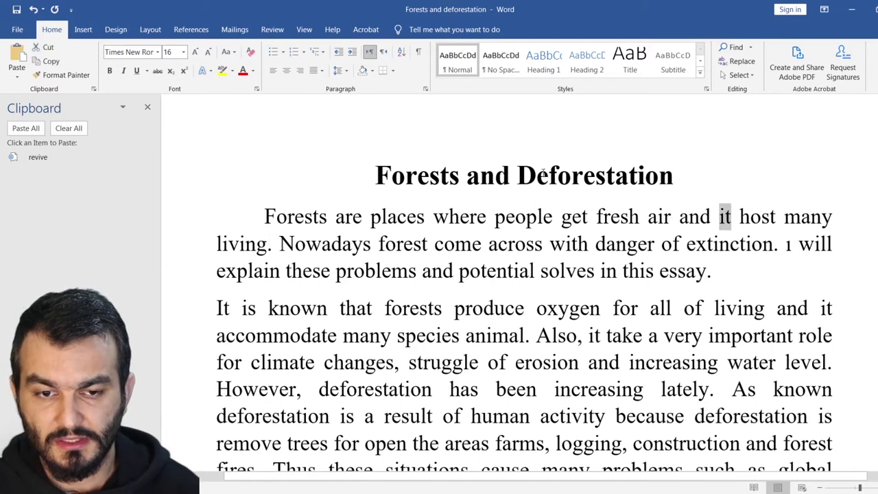
{"action": "left_click_drag", "start_coordinate": [318, 217], "coordinate": [329, 217]}
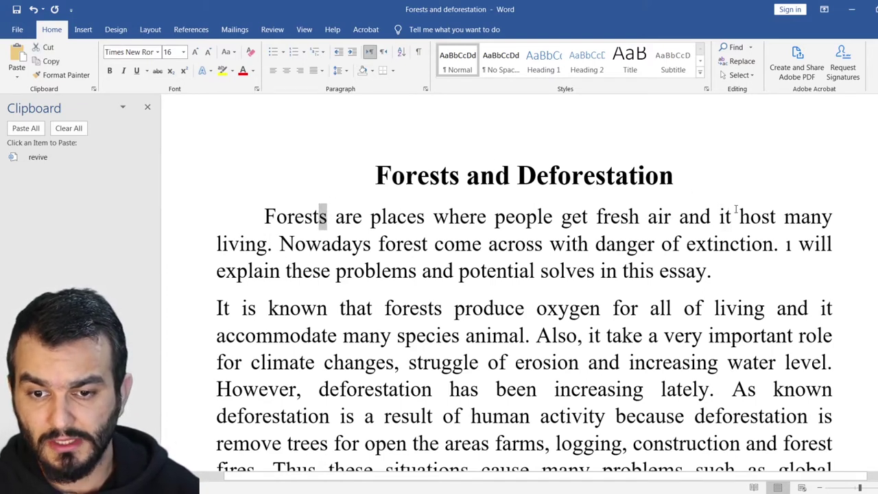
{"action": "left_click_drag", "start_coordinate": [732, 217], "coordinate": [716, 217]}
{"action": "type", "text": "they"}
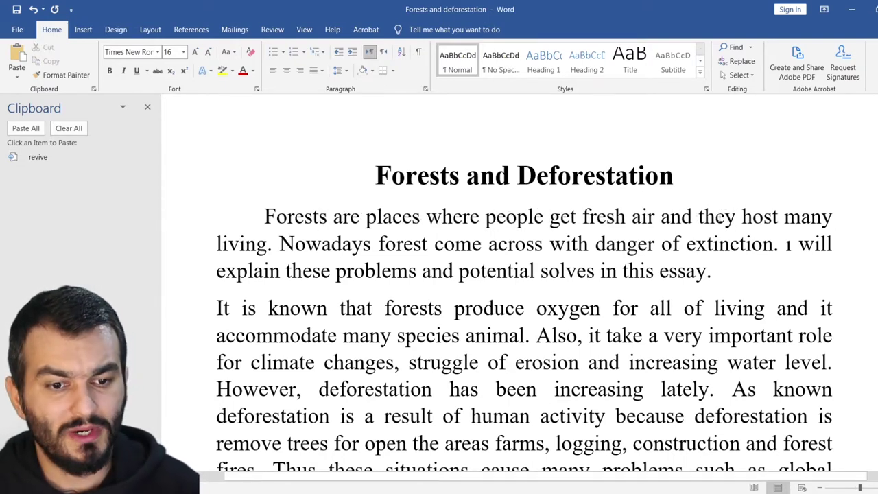
{"action": "left_click", "coordinate": [267, 244]}
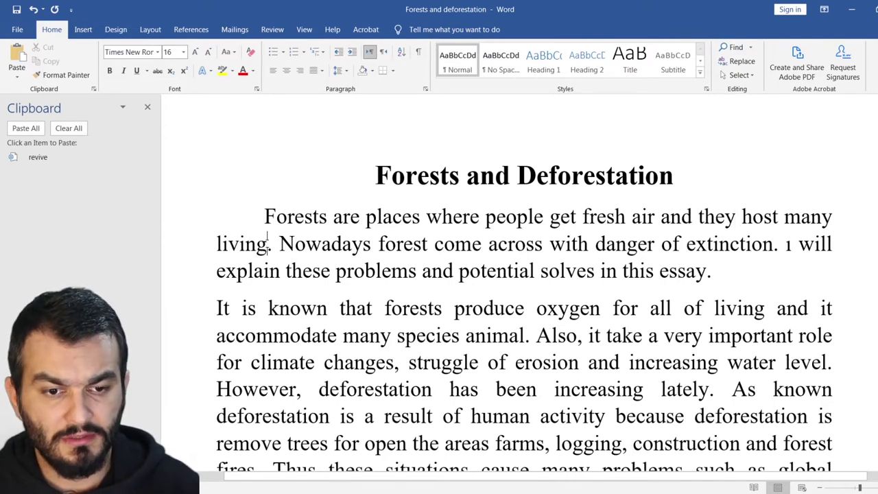
{"action": "type", "text": "beings"}
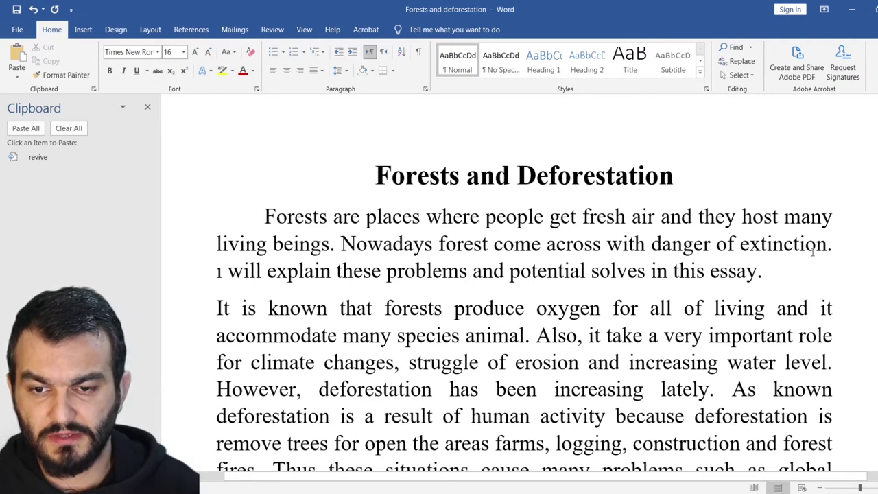
Step: Replace 'forest' with 'woodlands (greenlands)' and fix the dotless 'ı' before 'will' to a capital 'I'
{"action": "left_click", "coordinate": [489, 245]}
{"action": "type", "text": "s"}
{"action": "left_click_drag", "start_coordinate": [493, 244], "coordinate": [436, 245]}
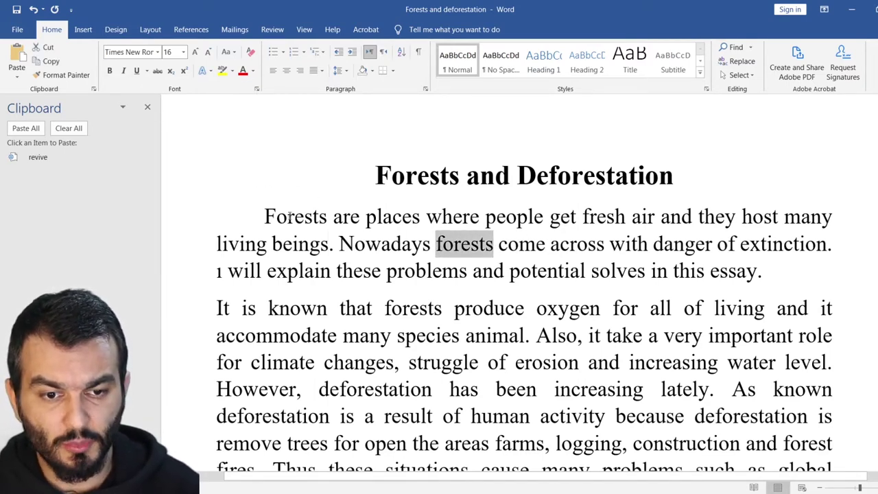
{"action": "left_click", "coordinate": [491, 251]}
{"action": "left_click_drag", "start_coordinate": [493, 245], "coordinate": [439, 245]}
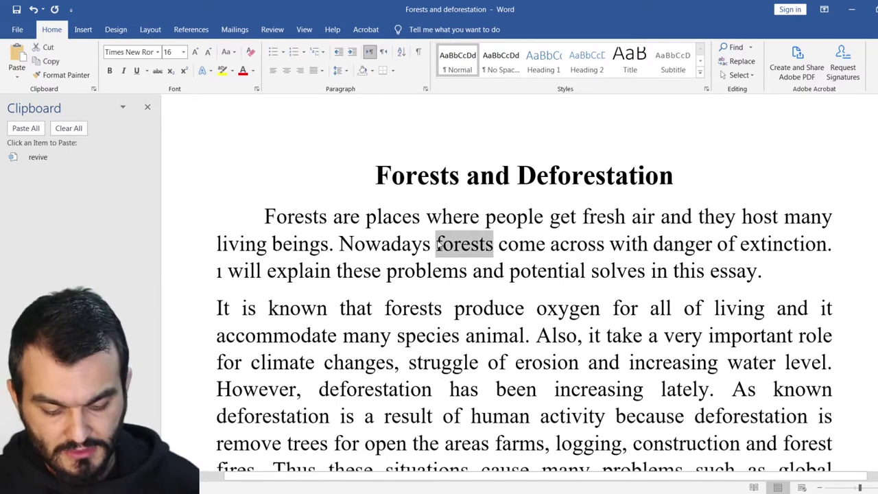
{"action": "type", "text": "jungles"}
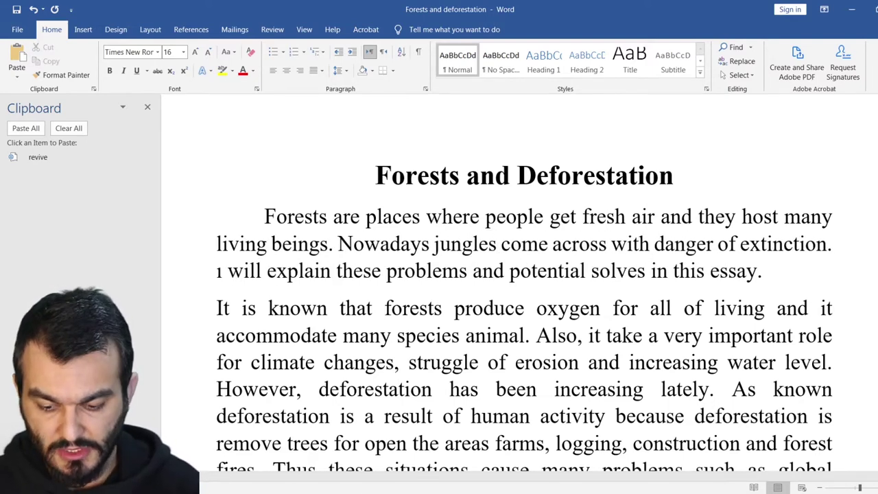
{"action": "key", "text": "BackSpace"}
{"action": "key", "text": "BackSpace"}
{"action": "key", "text": "BackSpace"}
{"action": "key", "text": "BackSpace"}
{"action": "key", "text": "BackSpace"}
{"action": "key", "text": "BackSpace"}
{"action": "key", "text": "BackSpace"}
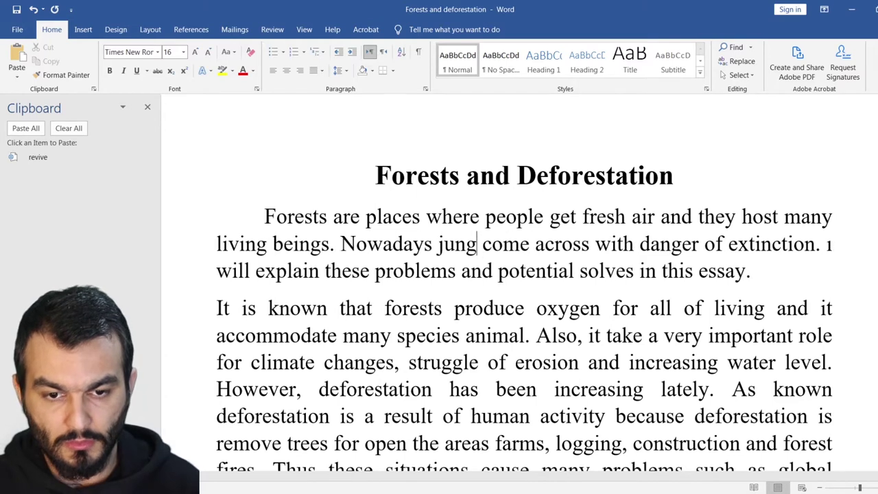
{"action": "type", "text": "woodla"}
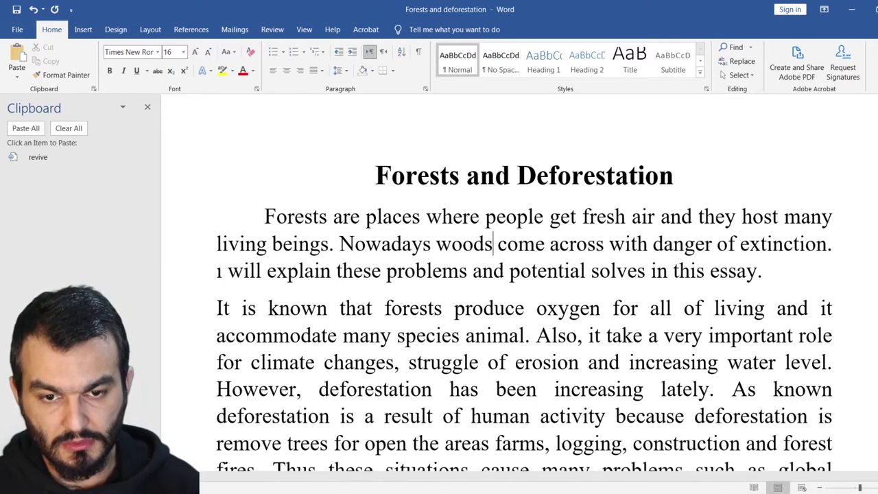
{"action": "type", "text": "nd"}
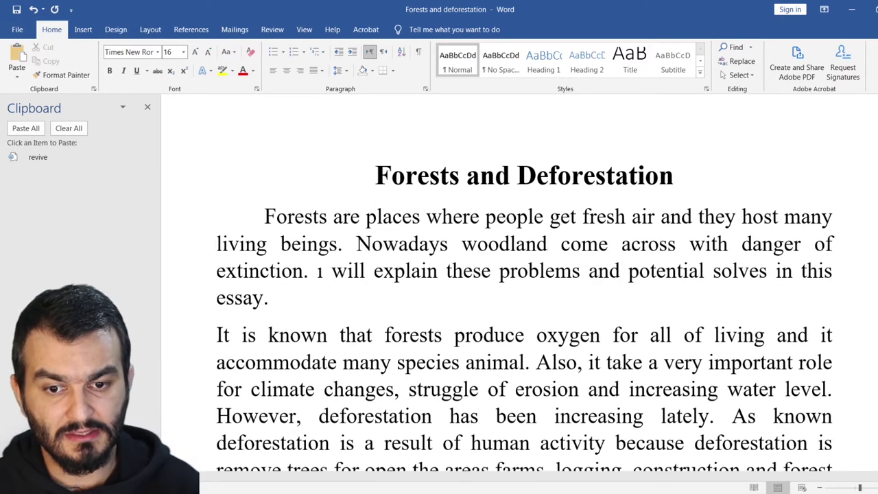
{"action": "type", "text": "s"}
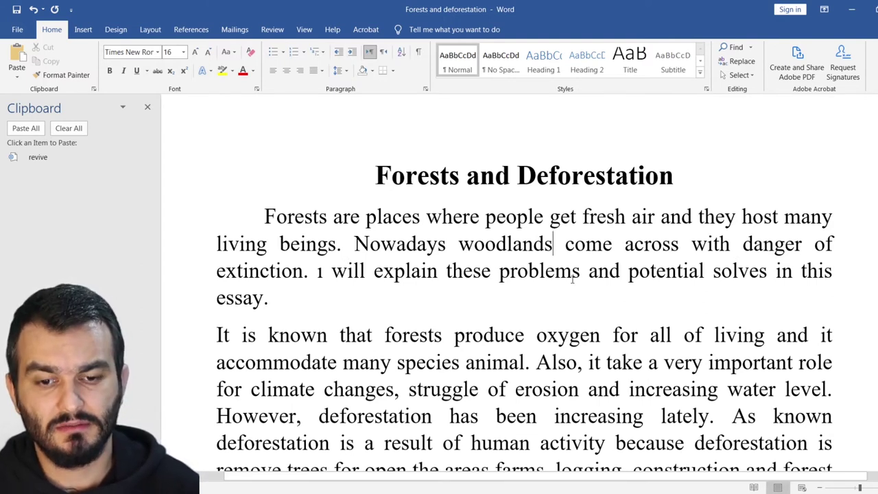
{"action": "type", "text": " (gr "}
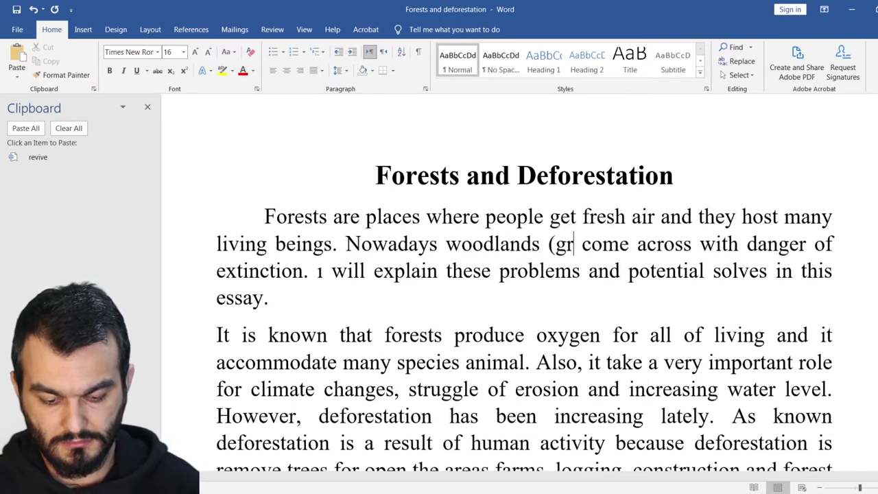
{"action": "type", "text": "eenlands"}
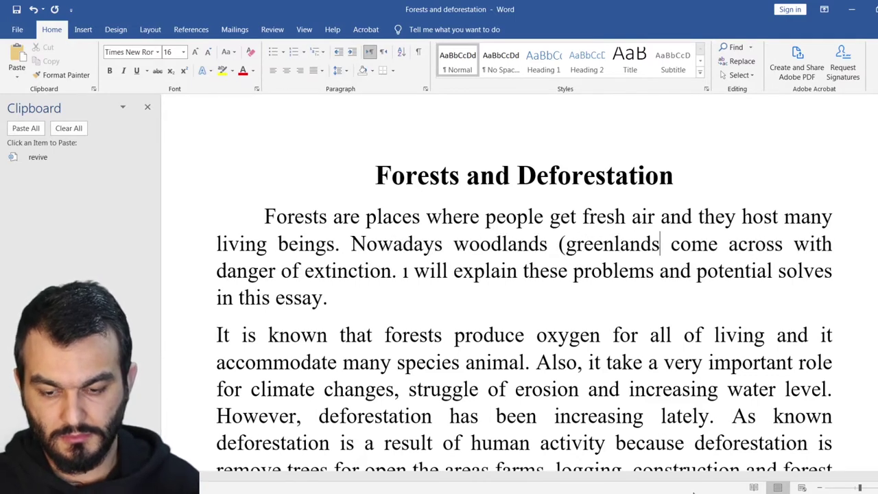
{"action": "type", "text": ")"}
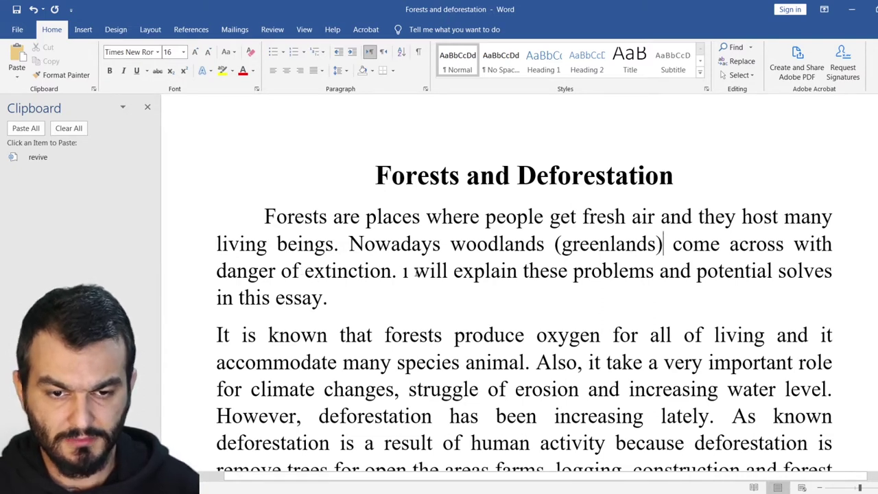
{"action": "left_click_drag", "start_coordinate": [409, 271], "coordinate": [402, 271]}
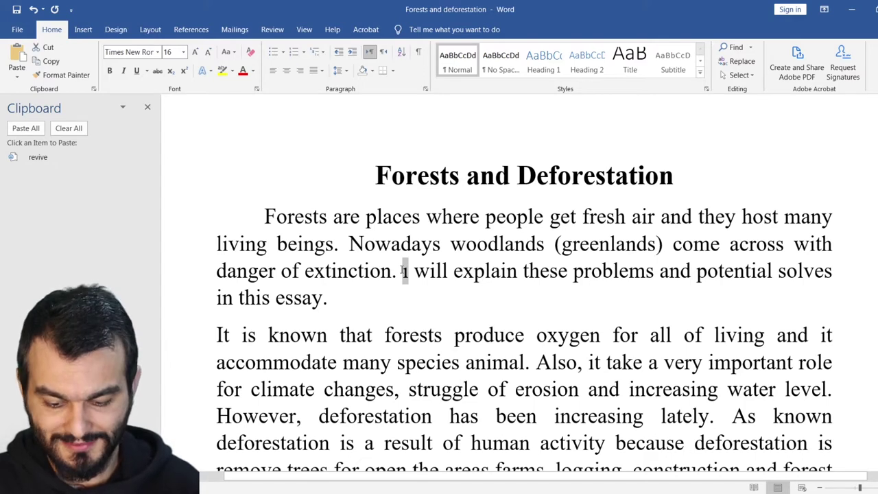
{"action": "type", "text": "I"}
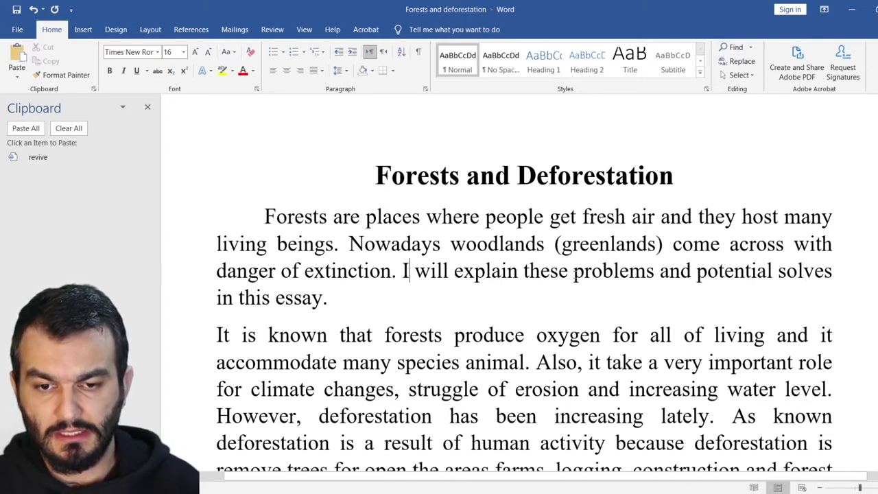
Step: Replace 'problems' with 'issues', add 'I will provide' after 'and', and change 'solves' to 'solutions'
{"action": "left_click_drag", "start_coordinate": [575, 273], "coordinate": [645, 278]}
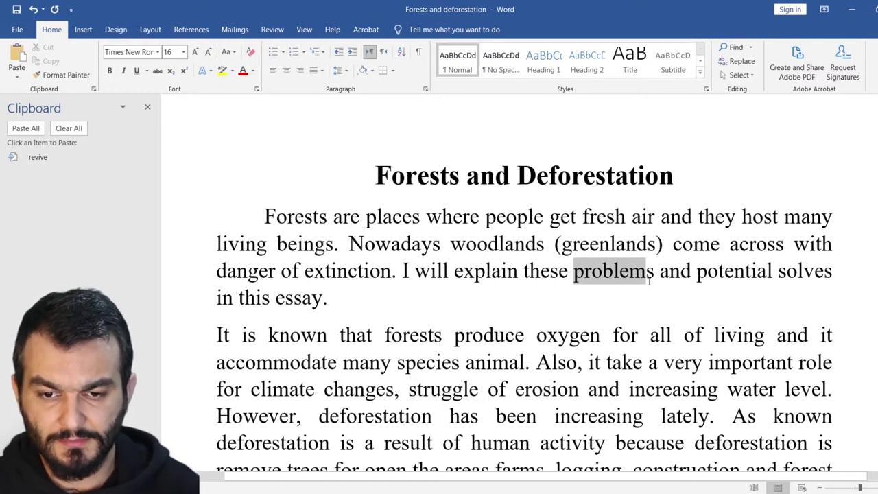
{"action": "left_click_drag", "start_coordinate": [649, 281], "coordinate": [651, 284]}
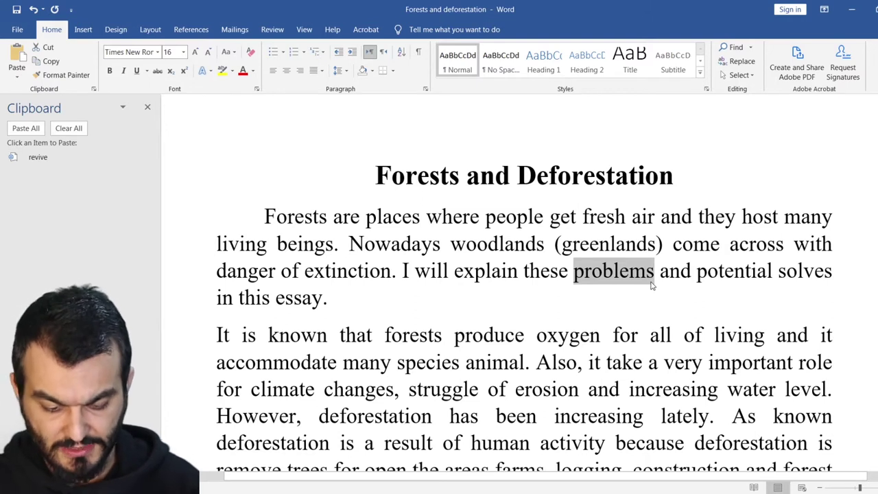
{"action": "type", "text": "issues"}
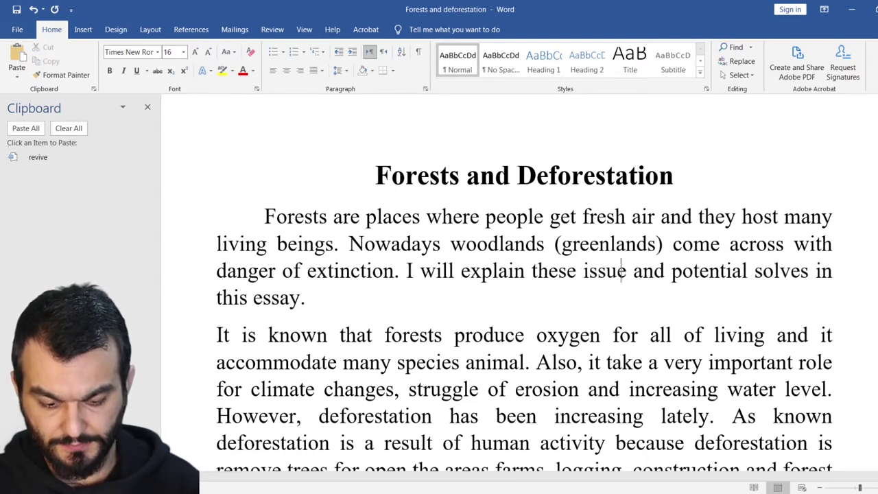
{"action": "left_click", "coordinate": [668, 271]}
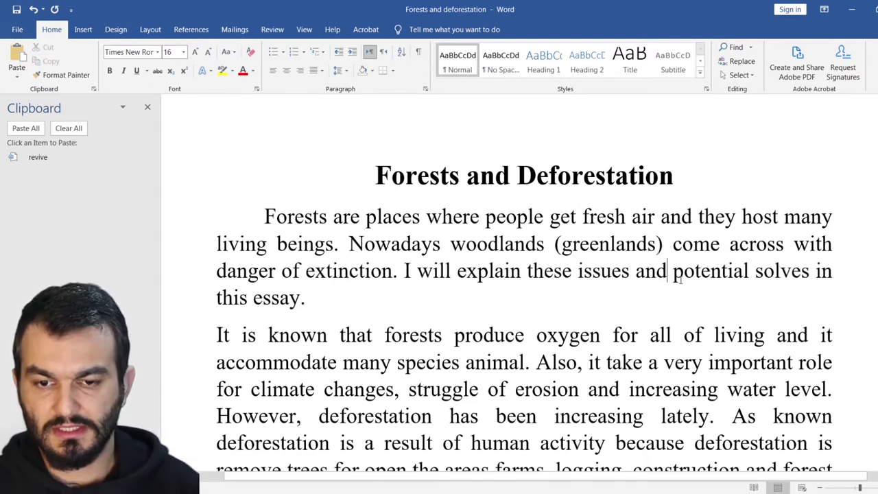
{"action": "type", "text": "I will"}
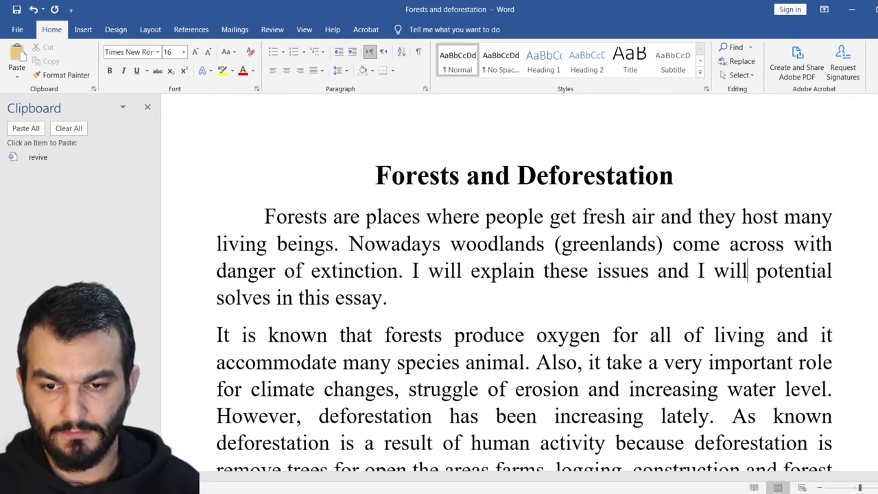
{"action": "type", "text": " provide"}
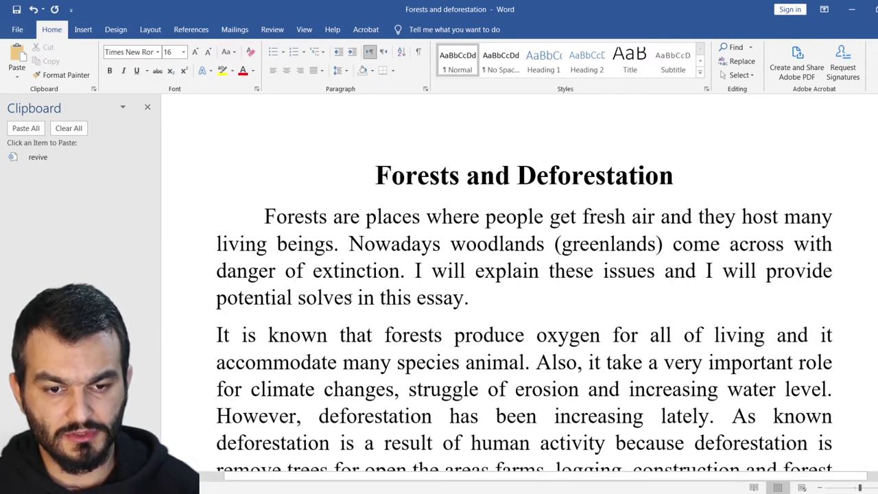
{"action": "left_click_drag", "start_coordinate": [350, 299], "coordinate": [322, 299]}
{"action": "type", "text": "utions"}
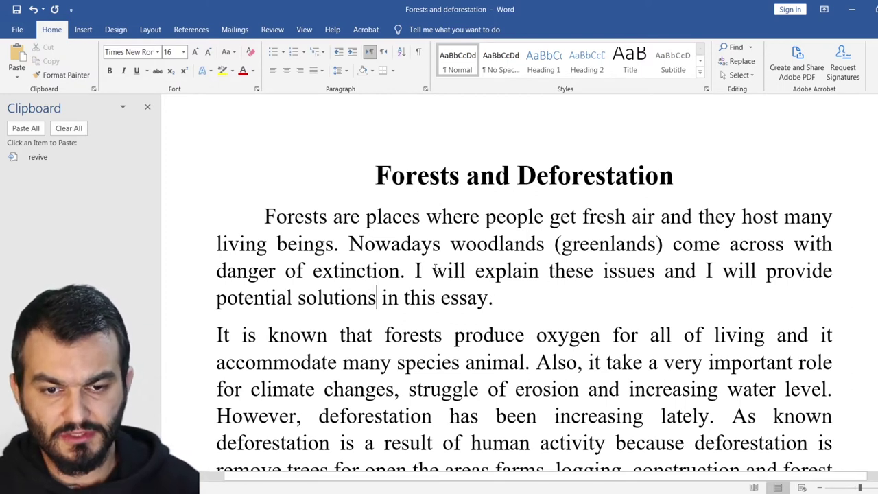
Step: Insert 'not only' after the first 'will' and replace 'and I will' with 'but also'
{"action": "left_click_drag", "start_coordinate": [431, 270], "coordinate": [476, 269]}
{"action": "left_click_drag", "start_coordinate": [724, 270], "coordinate": [757, 269]}
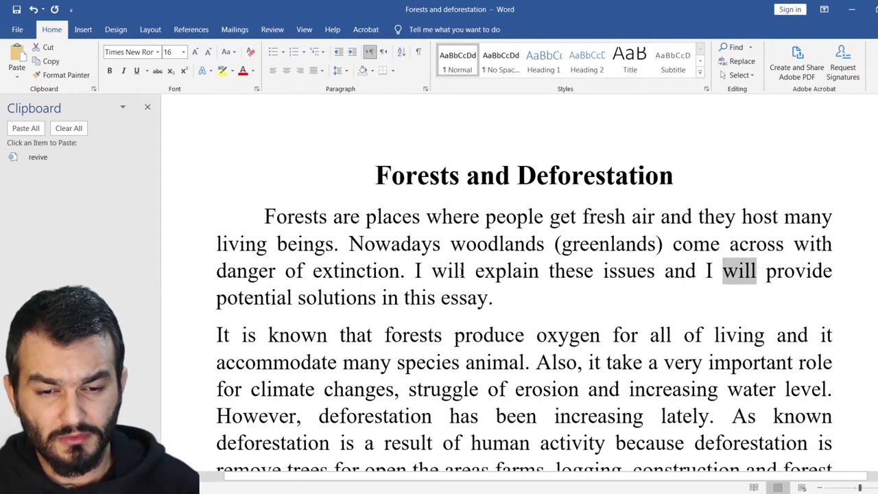
{"action": "left_click", "coordinate": [465, 271]}
{"action": "type", "text": "not obnl"}
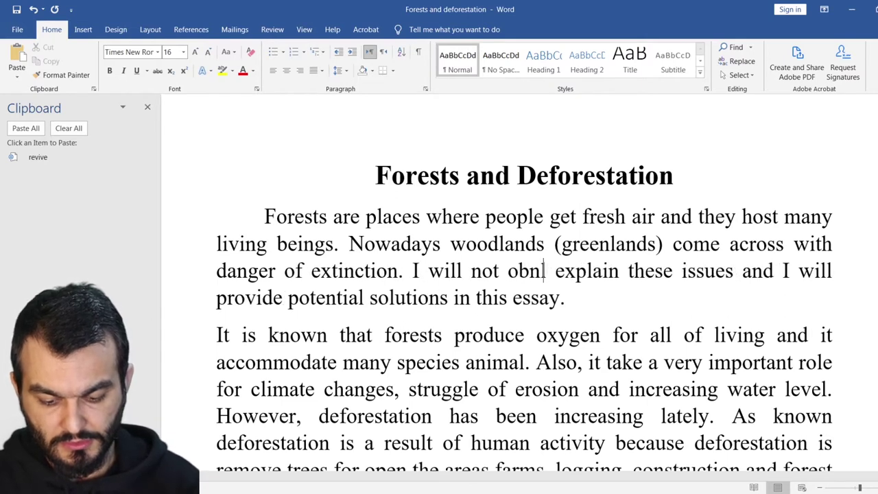
{"action": "type", "text": "y"}
{"action": "key", "text": "BackSpace"}
{"action": "key", "text": "BackSpace"}
{"action": "key", "text": "BackSpace"}
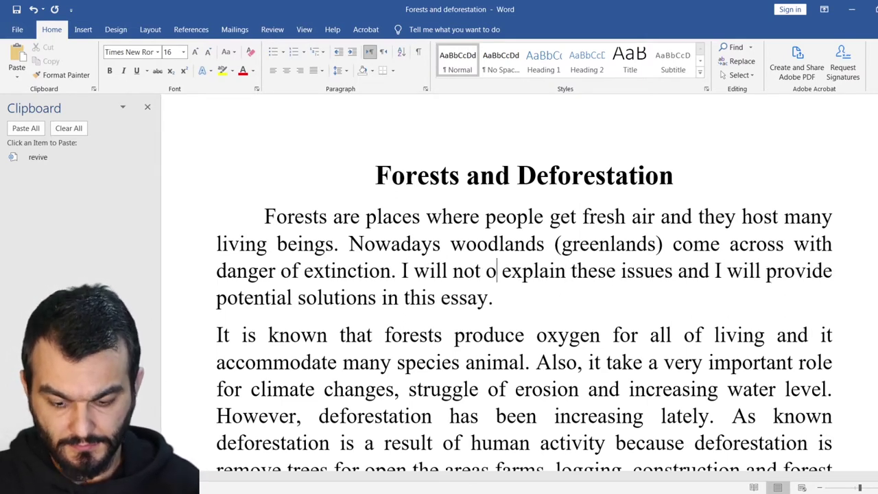
{"action": "type", "text": "nly"}
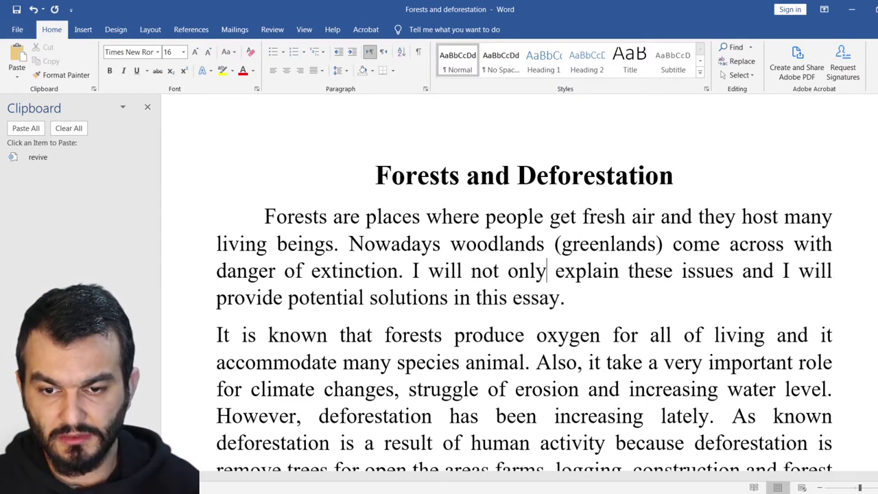
{"action": "key", "text": "ctrl+Right"}
{"action": "key", "text": "ctrl+Right"}
{"action": "key", "text": "ctrl+Right"}
{"action": "key", "text": "ctrl+Right"}
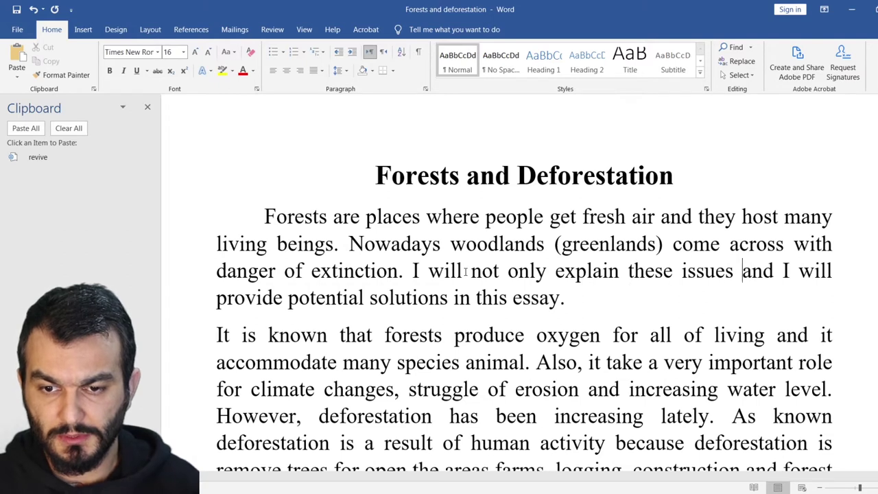
{"action": "key", "text": "shift+Right"}
{"action": "key", "text": "shift+Right"}
{"action": "key", "text": "shift+Right"}
{"action": "key", "text": "shift+Right"}
{"action": "key", "text": "shift+Right"}
{"action": "key", "text": "shift+Right"}
{"action": "key", "text": "shift+Right"}
{"action": "key", "text": "shift+Right"}
{"action": "key", "text": "shift+Right"}
{"action": "key", "text": "shift+Right"}
{"action": "type", "text": "but "}
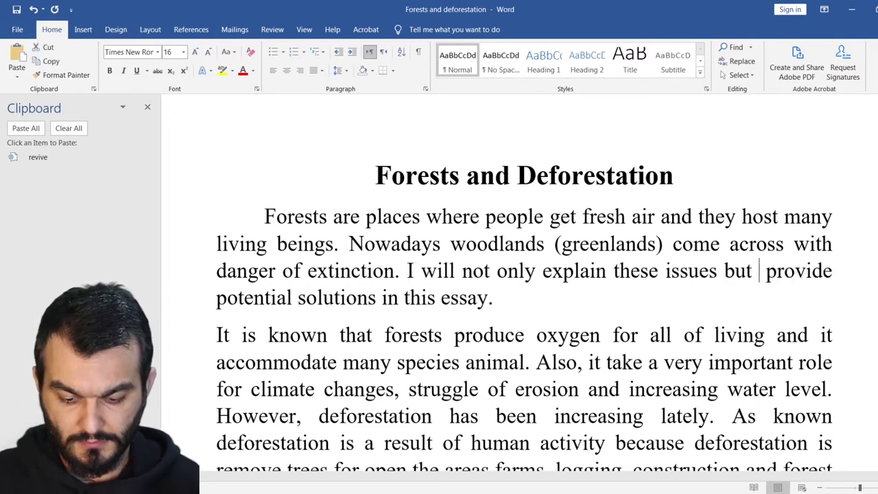
{"action": "type", "text": "also"}
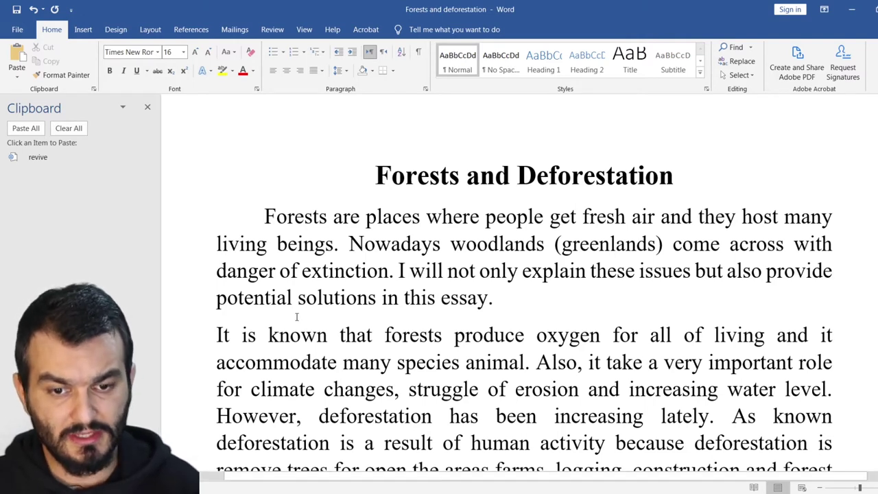
{"action": "left_click_drag", "start_coordinate": [508, 300], "coordinate": [406, 299]}
Step: Add 'the' and 'creatures' after 'living' in the second paragraph's opening
{"action": "scroll", "coordinate": [456, 275], "scroll_direction": "down", "scroll_amount": 8}
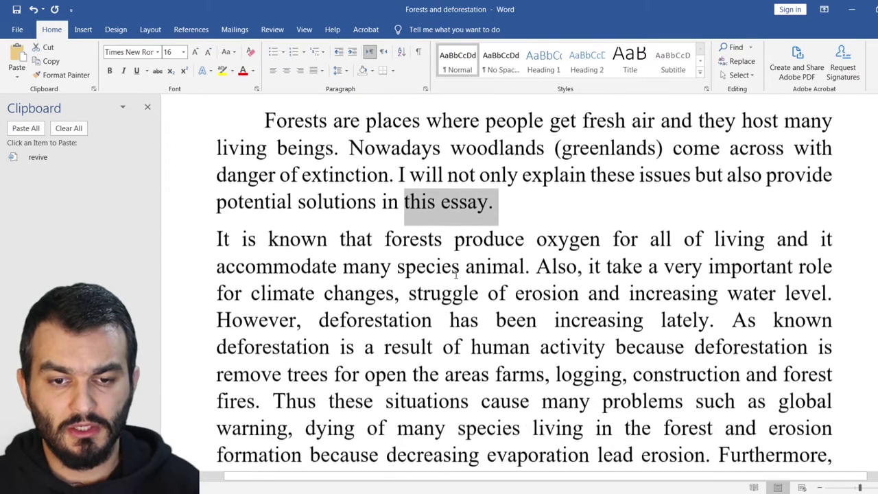
{"action": "scroll", "coordinate": [456, 275], "scroll_direction": "up", "scroll_amount": 1}
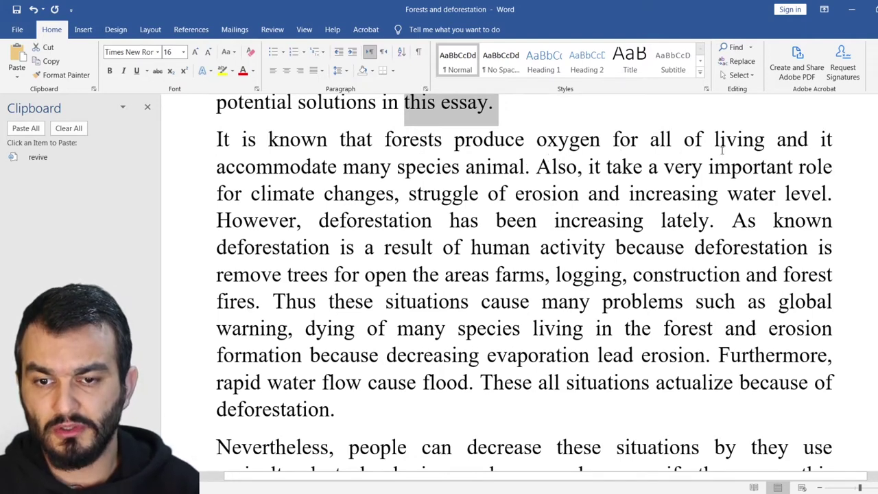
{"action": "left_click", "coordinate": [766, 140]}
{"action": "type", "text": "thing "}
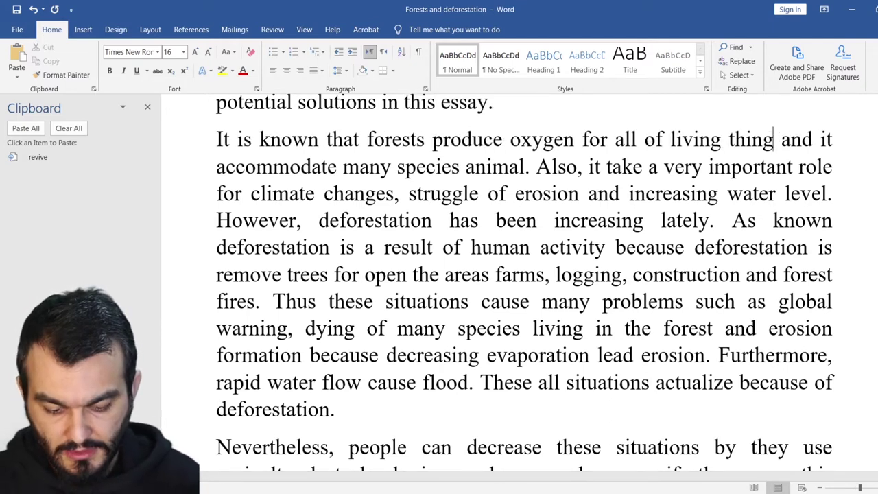
{"action": "type", "text": "s"}
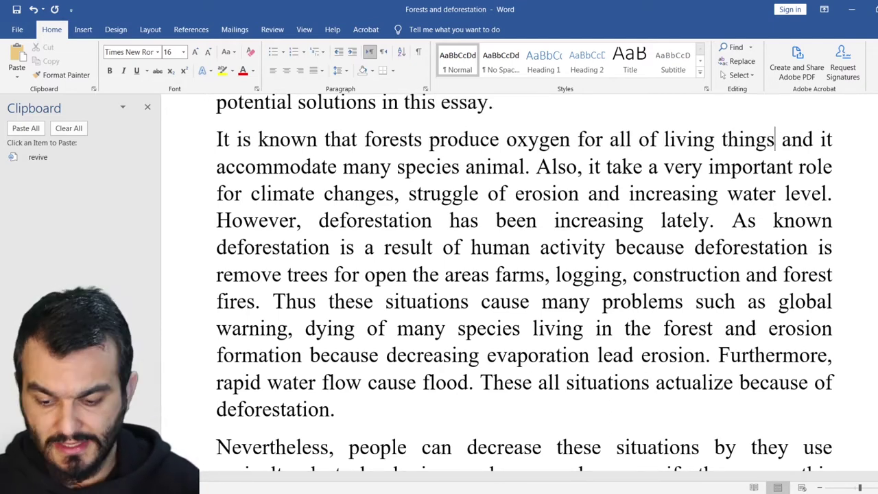
{"action": "key", "text": "BackSpace"}
{"action": "key", "text": "BackSpace"}
{"action": "key", "text": "BackSpace"}
{"action": "key", "text": "BackSpace"}
{"action": "key", "text": "BackSpace"}
{"action": "key", "text": "BackSpace"}
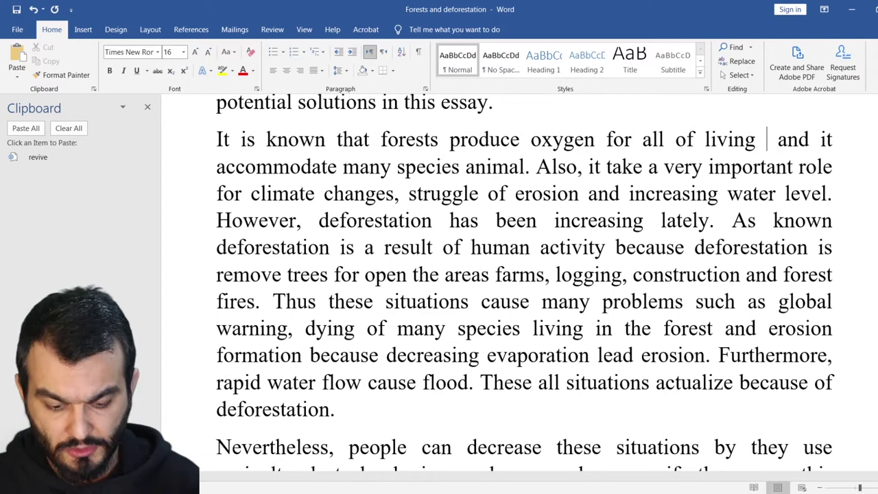
{"action": "type", "text": "creatures"}
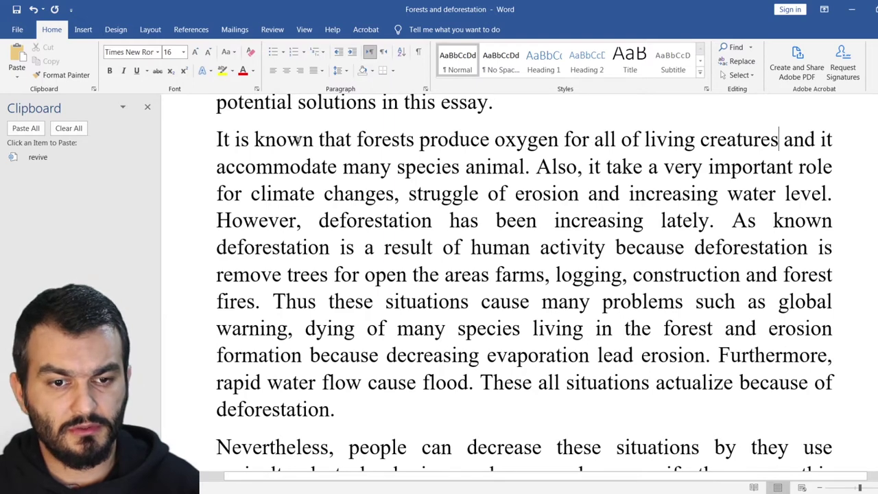
{"action": "type", "text": "the"}
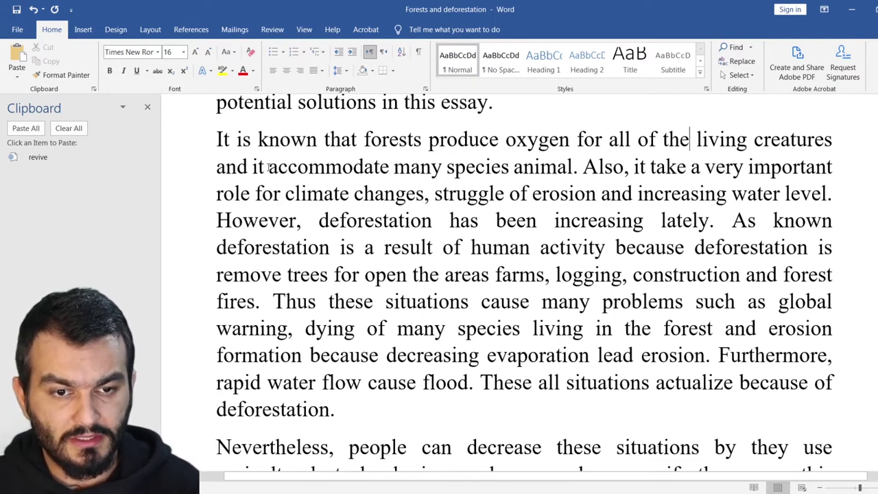
Step: Change 'it' to 'they' before 'accommodate' and insert 'of' after 'species'
{"action": "left_click_drag", "start_coordinate": [267, 167], "coordinate": [254, 170]}
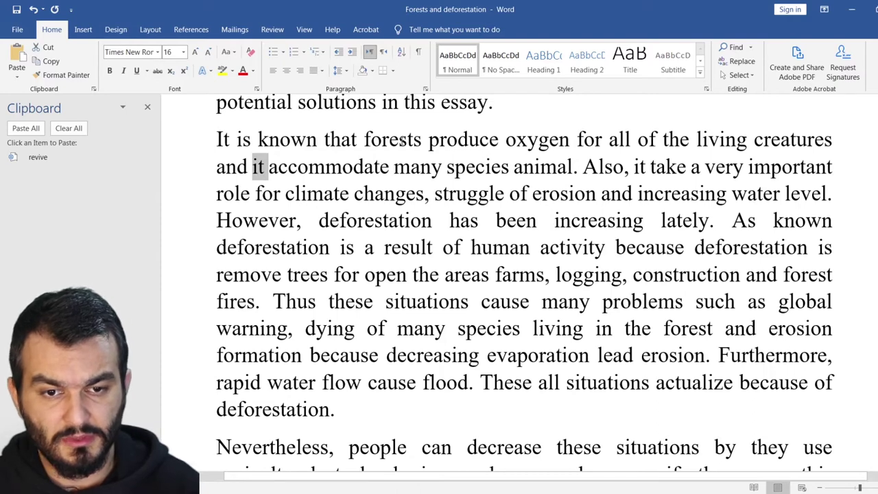
{"action": "left_click_drag", "start_coordinate": [412, 140], "coordinate": [421, 140]}
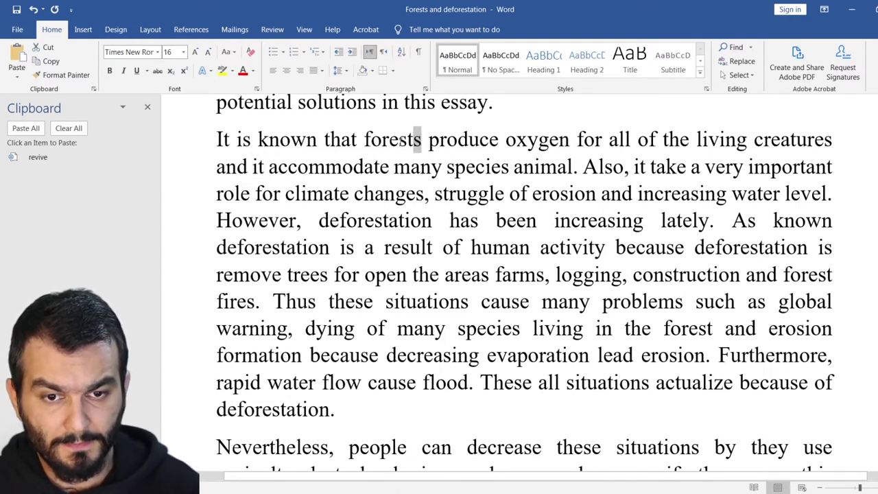
{"action": "left_click_drag", "start_coordinate": [266, 165], "coordinate": [254, 167]}
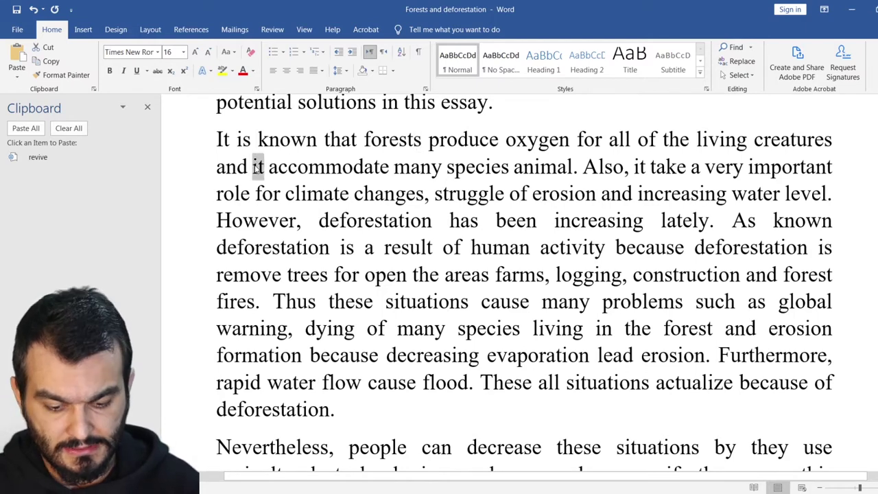
{"action": "type", "text": "they"}
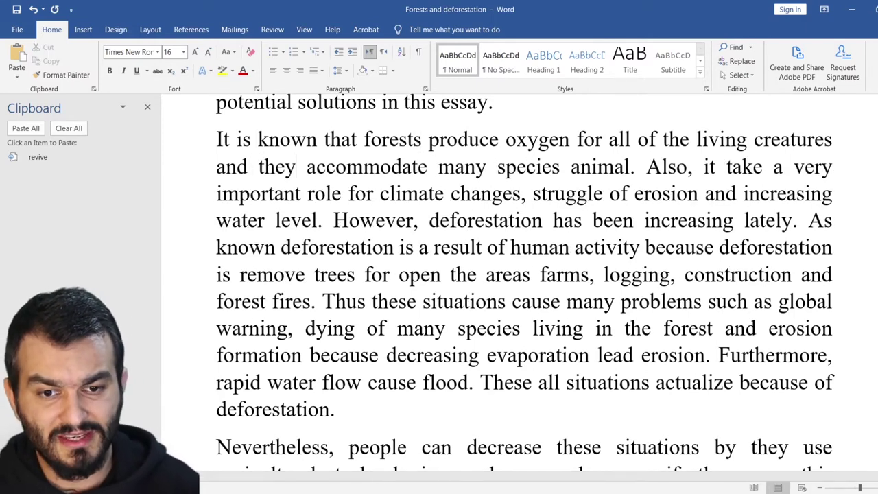
{"action": "left_click", "coordinate": [561, 170]}
{"action": "type", "text": "of"}
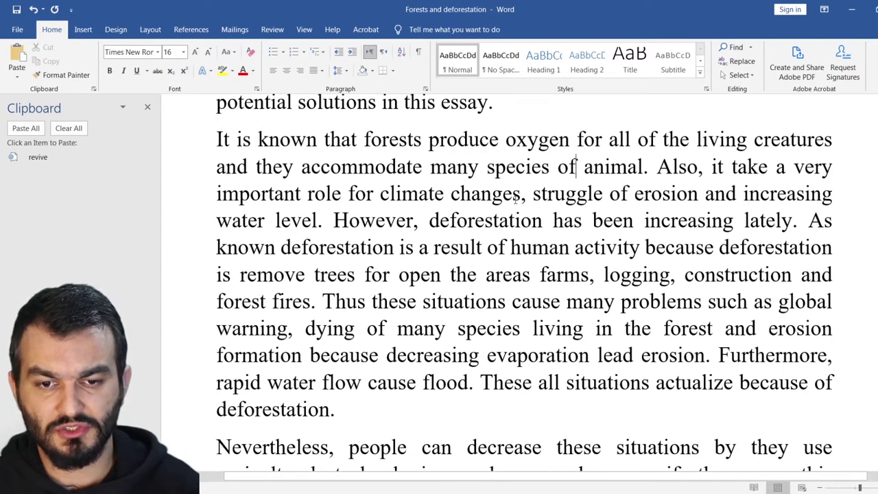
Step: Replace 'it' with 'they' in the sentence beginning 'Also'
{"action": "left_click", "coordinate": [724, 168]}
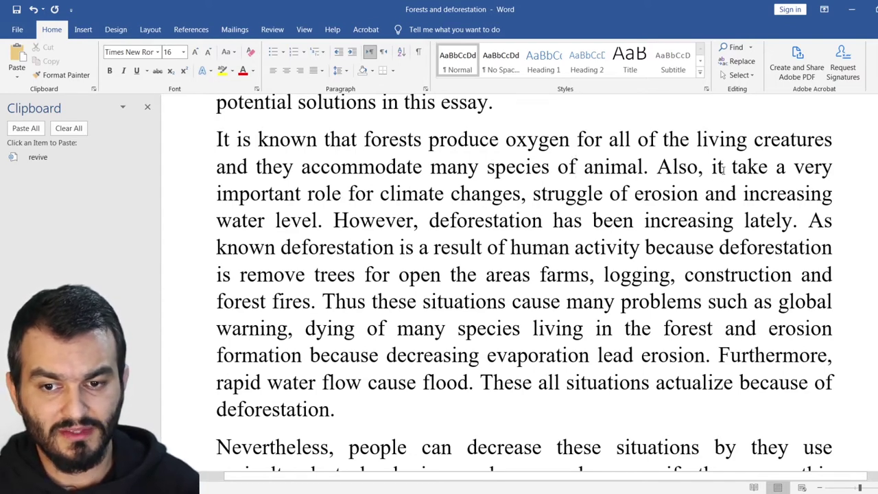
{"action": "left_click", "coordinate": [766, 168]}
{"action": "type", "text": "s"}
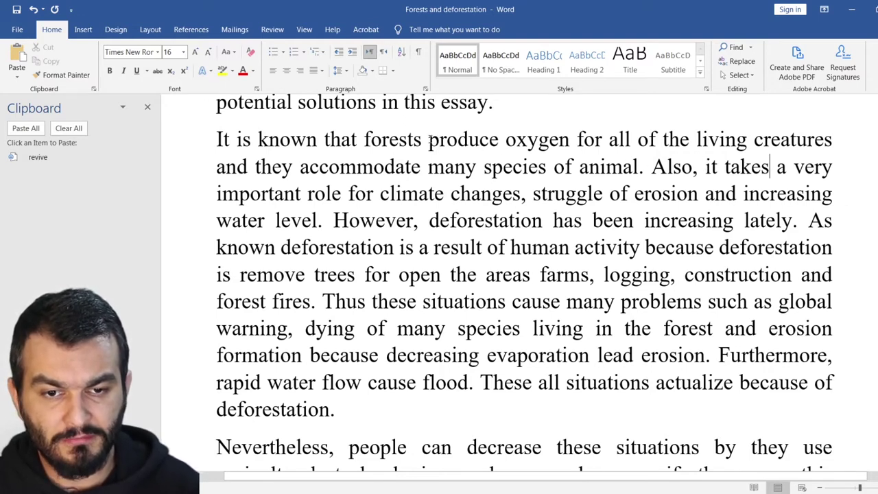
{"action": "left_click_drag", "start_coordinate": [429, 139], "coordinate": [364, 139]}
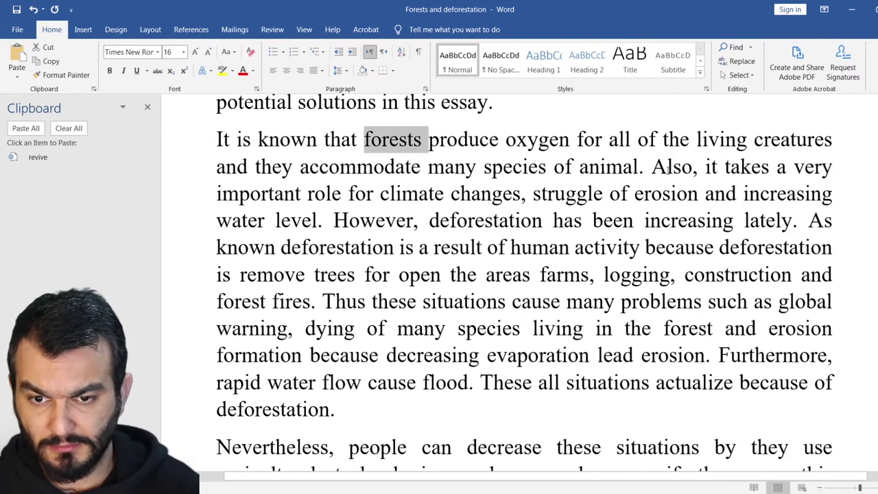
{"action": "left_click", "coordinate": [717, 167]}
{"action": "key", "text": "BackSpace"}
{"action": "key", "text": "BackSpace"}
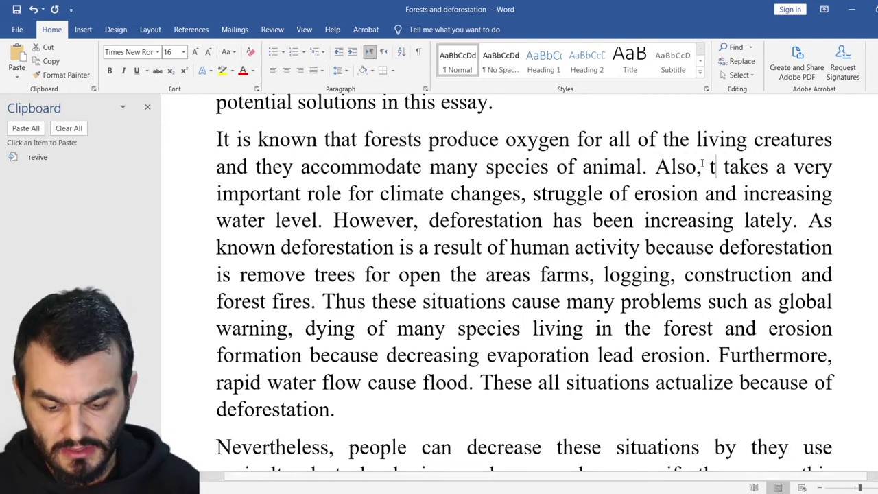
{"action": "type", "text": "they"}
{"action": "key", "text": "Right"}
{"action": "key", "text": "Right"}
{"action": "key", "text": "Right"}
{"action": "key", "text": "Right"}
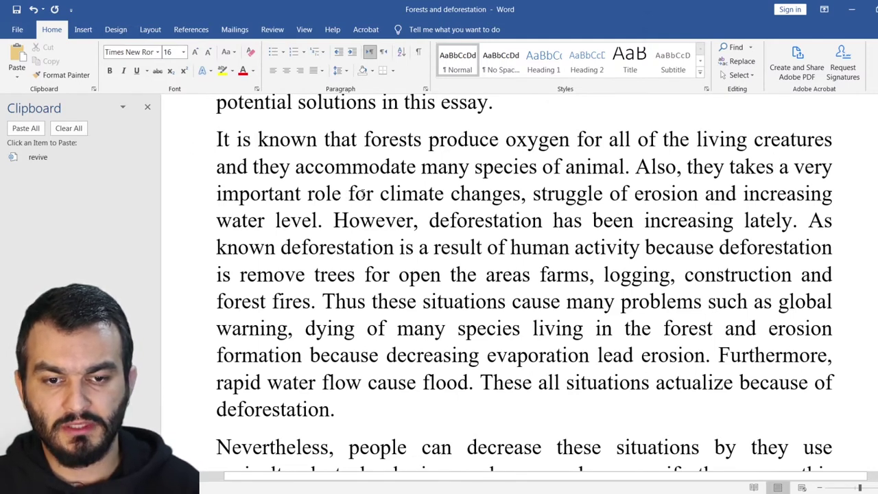
Step: Change 'for' to 'in', 'takes' to 'take', and 'important' to 'prominent (noteworthy)'
{"action": "double_click", "coordinate": [361, 194]}
{"action": "type", "text": "in"}
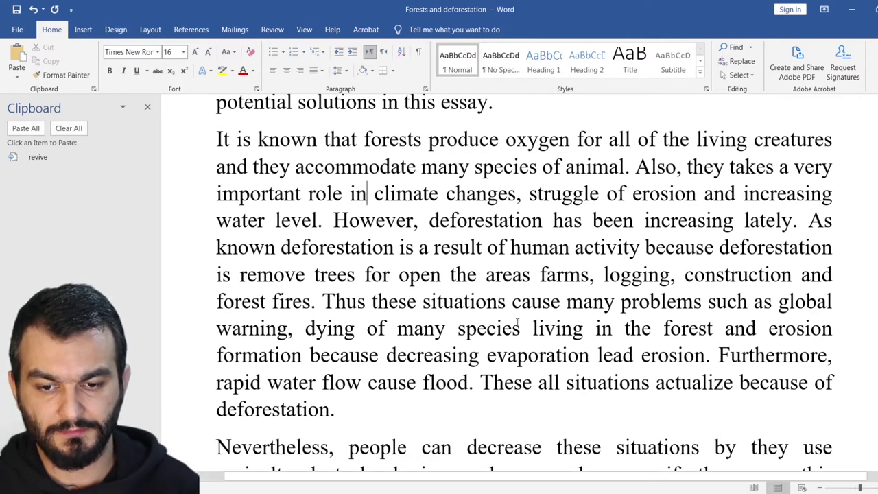
{"action": "left_click", "coordinate": [772, 167]}
{"action": "key", "text": "BackSpace"}
{"action": "left_click_drag", "start_coordinate": [300, 195], "coordinate": [218, 199]}
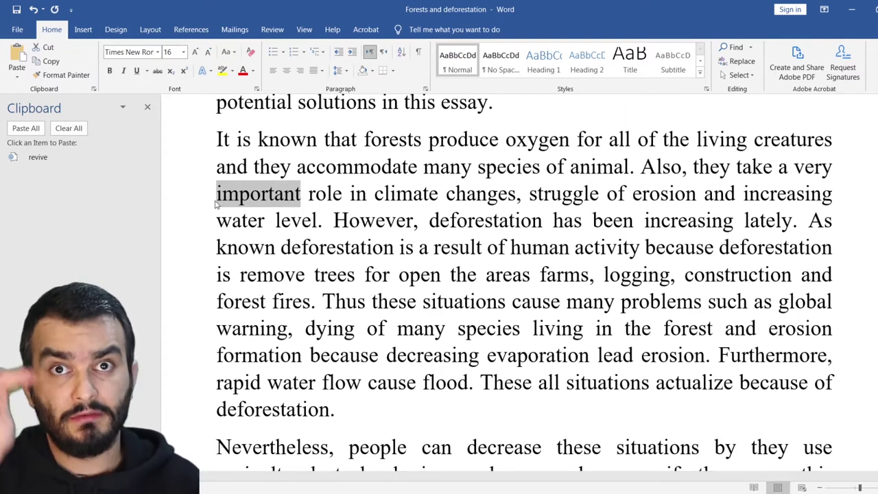
{"action": "type", "text": "prominent"}
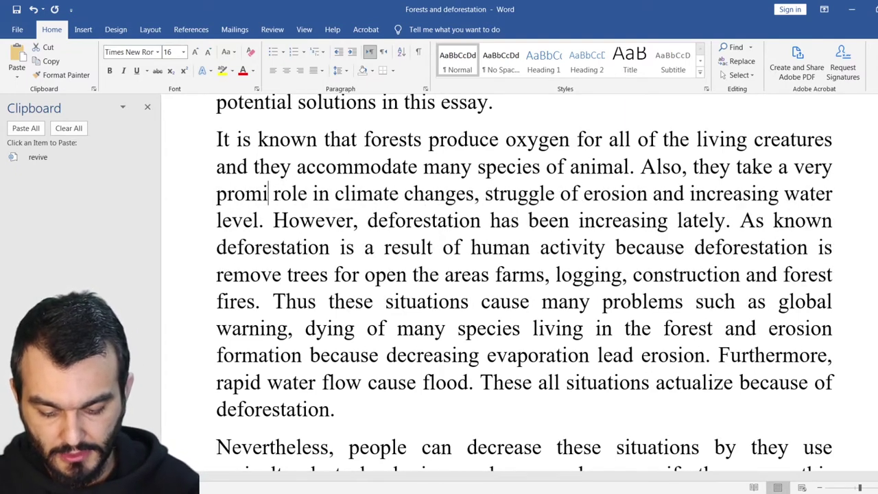
{"action": "type", "text": " (notewo"}
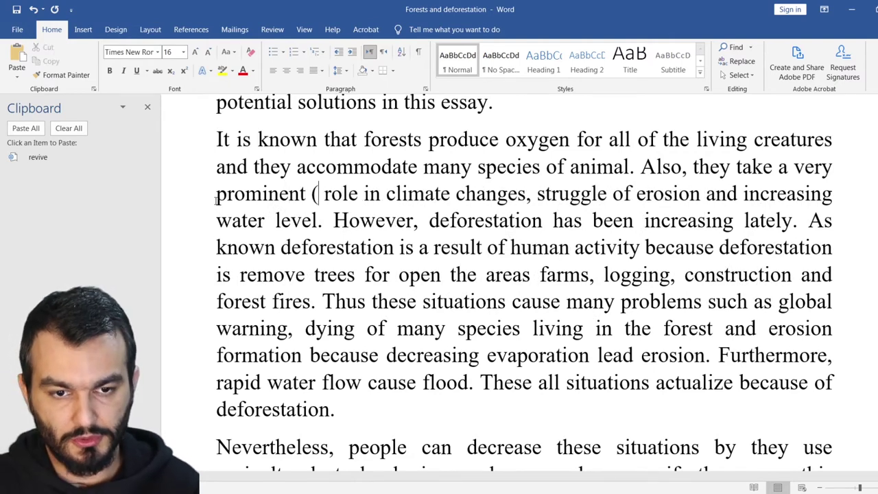
{"action": "type", "text": "rthy("}
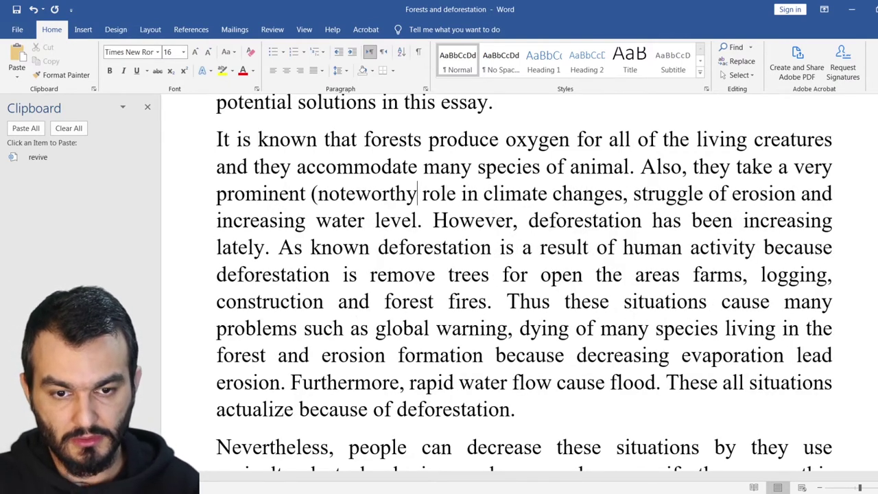
{"action": "key", "text": "BackSpace"}
{"action": "type", "text": ")"}
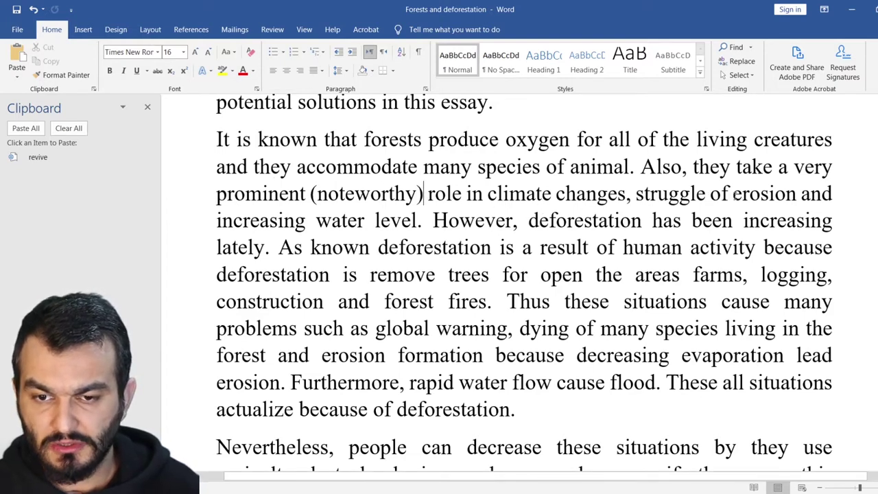
Step: Delete the stray 'of' after 'struggle against' and replace 'increasing' with 'rising'
{"action": "type", "text": "again "}
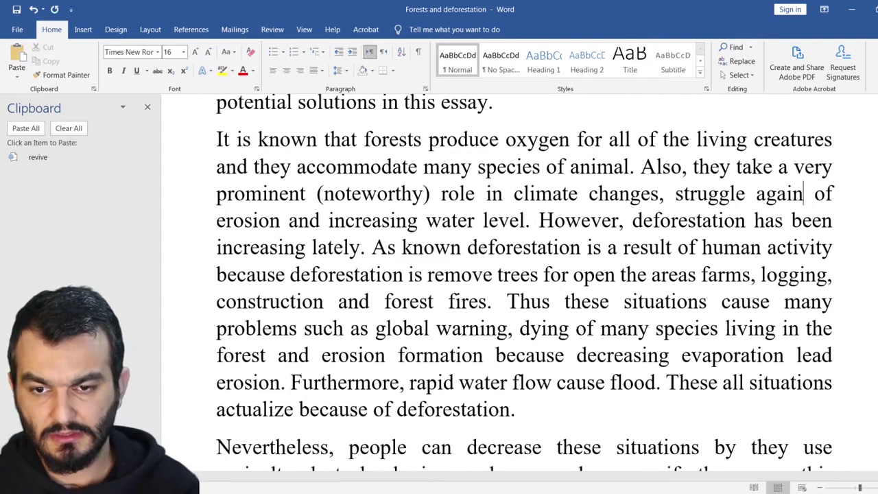
{"action": "type", "text": "st"}
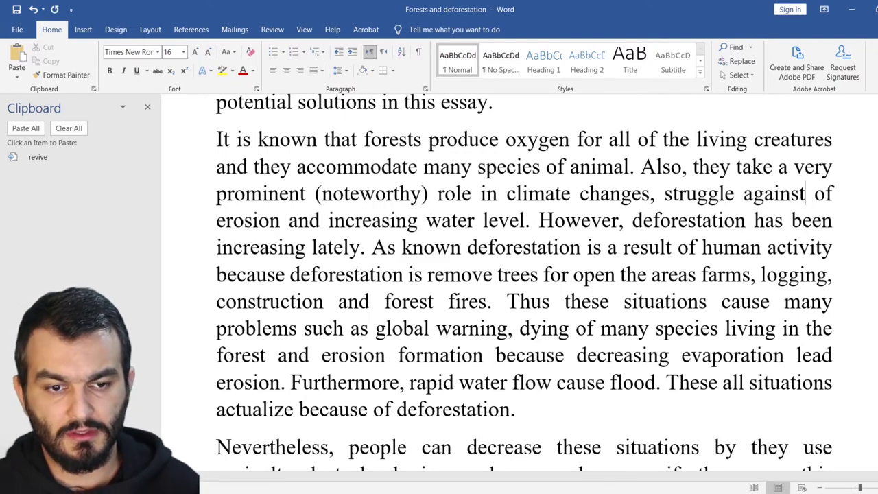
{"action": "left_click_drag", "start_coordinate": [833, 194], "coordinate": [814, 194]}
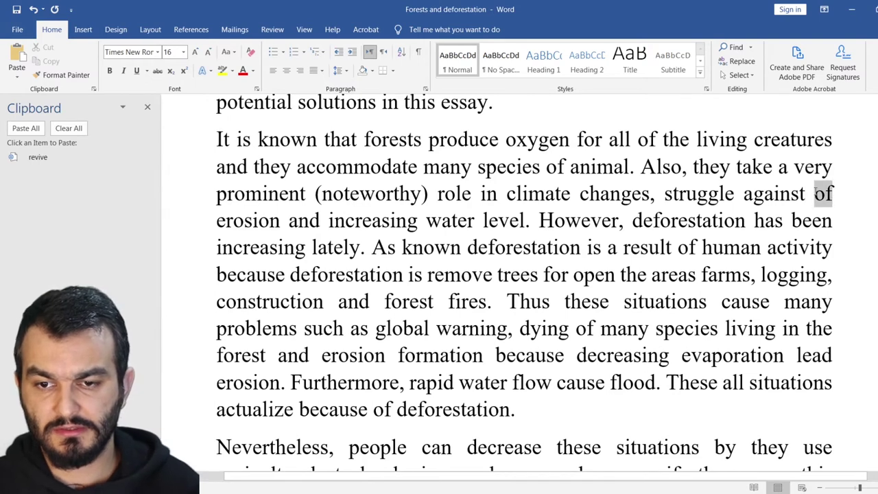
{"action": "key", "text": "Delete"}
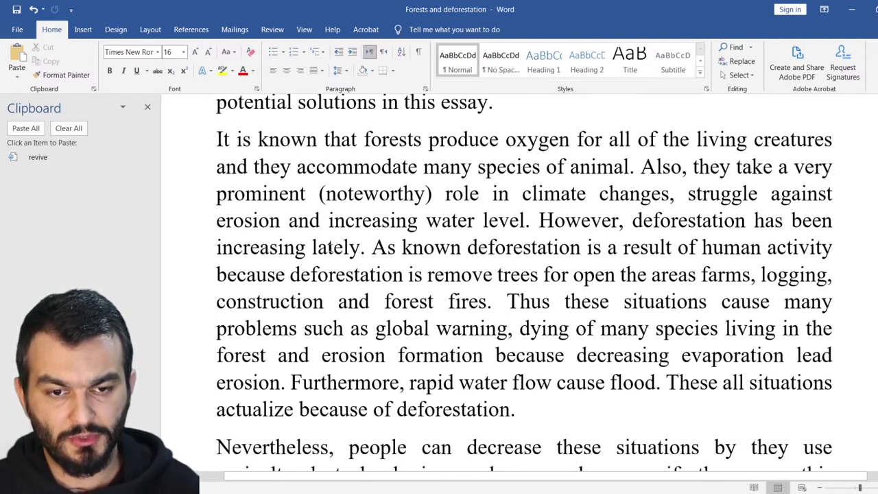
{"action": "left_click_drag", "start_coordinate": [345, 221], "coordinate": [397, 220]}
{"action": "left_click_drag", "start_coordinate": [240, 247], "coordinate": [216, 247]}
{"action": "left_click", "coordinate": [306, 247]}
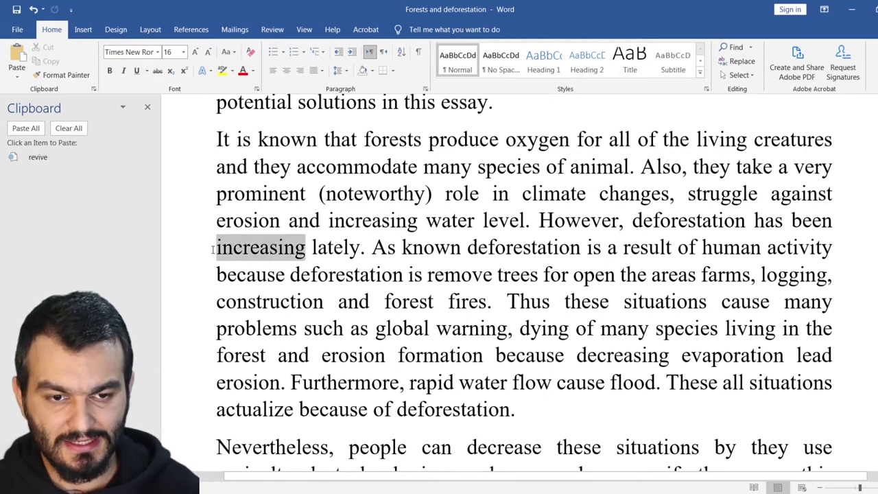
{"action": "type", "text": "rising"}
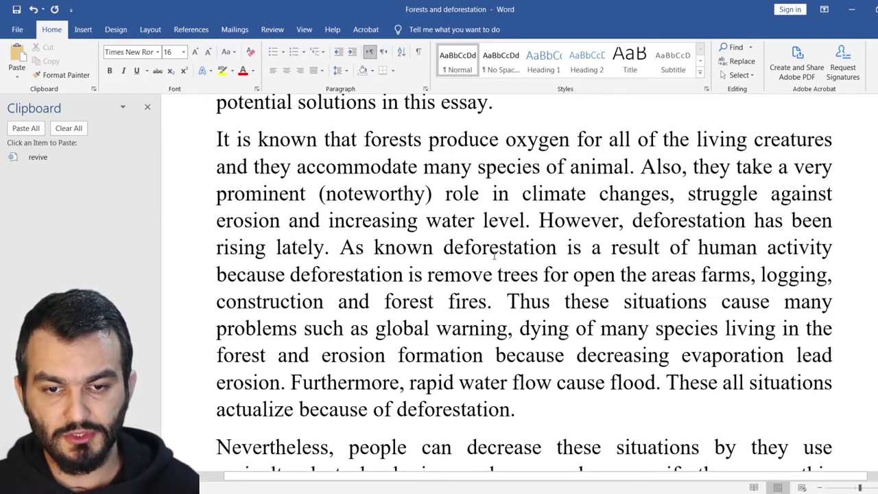
{"action": "left_click_drag", "start_coordinate": [557, 248], "coordinate": [443, 252]}
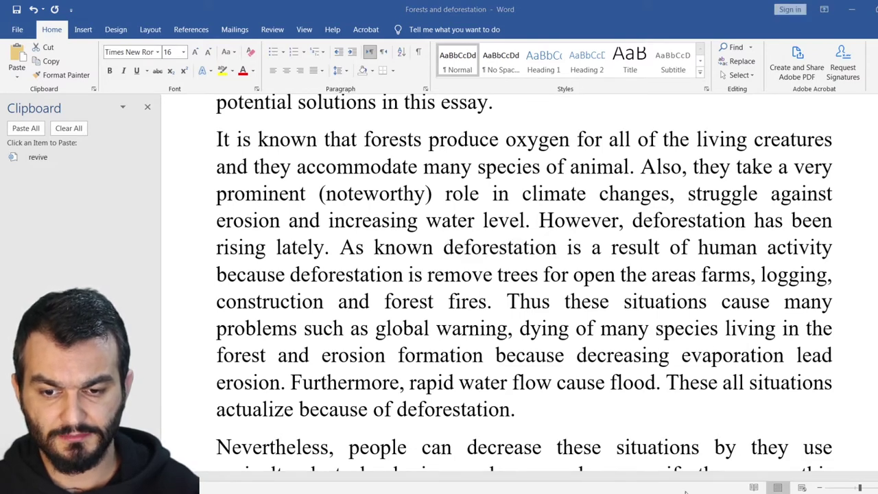
Step: Replace the first 'deforestation' with 'the state of being clear of trees' and the second with 'it'
{"action": "type", "text": "the state o"}
{"action": "type", "text": "f being cl"}
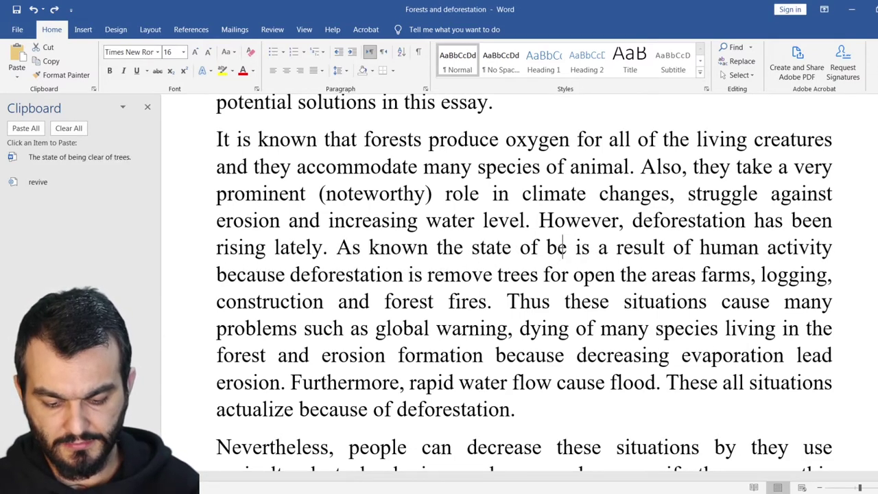
{"action": "type", "text": "ear of tree"}
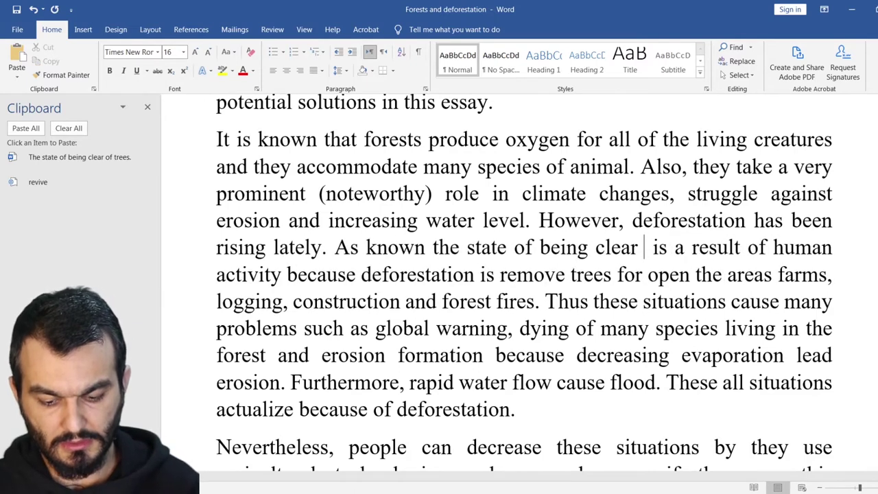
{"action": "type", "text": "s"}
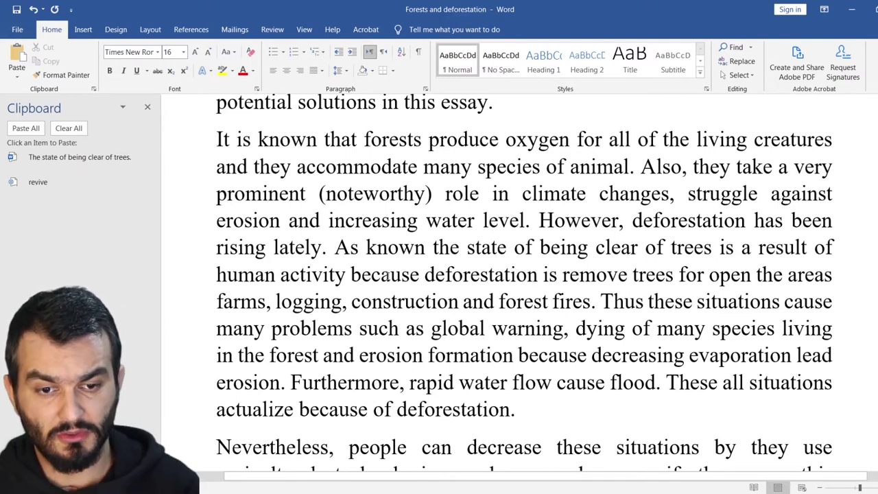
{"action": "left_click", "coordinate": [480, 274]}
{"action": "double_click", "coordinate": [480, 274]}
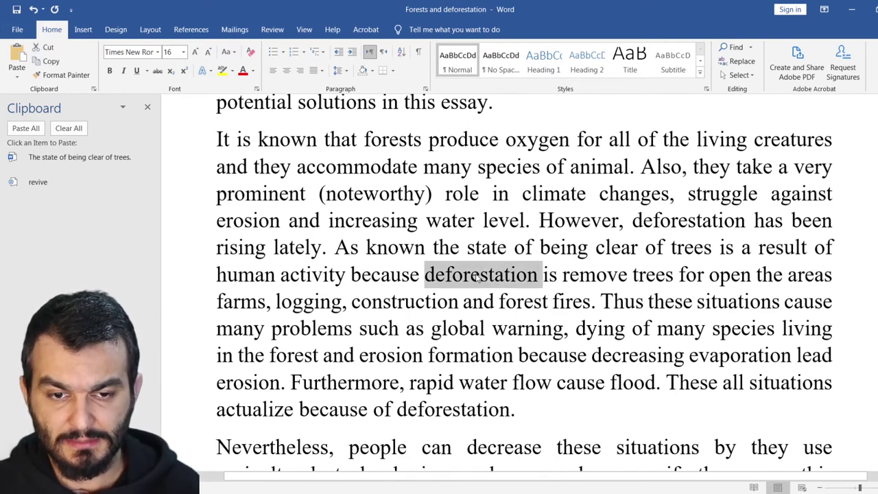
{"action": "type", "text": "it"}
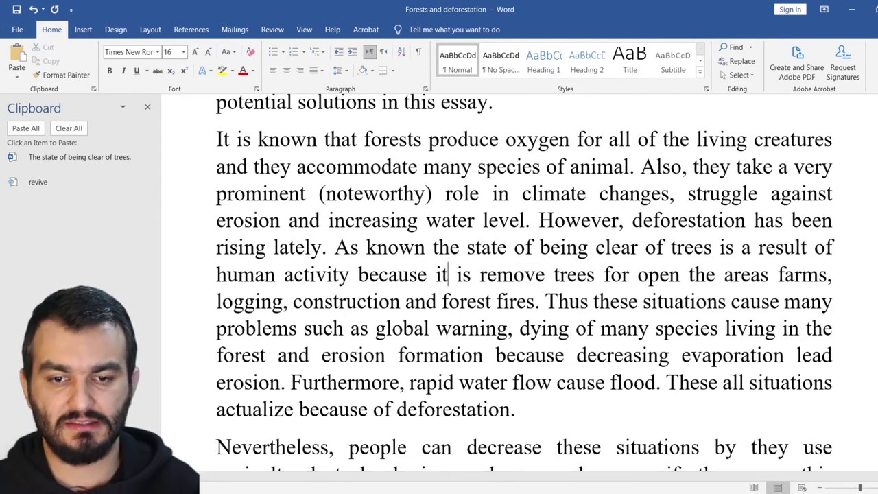
Step: Change 'remove' to 'removing' and 'for' to 'to', and insert 'for' after 'areas'
{"action": "left_click", "coordinate": [545, 274]}
{"action": "key", "text": "BackSpace"}
{"action": "type", "text": "ing"}
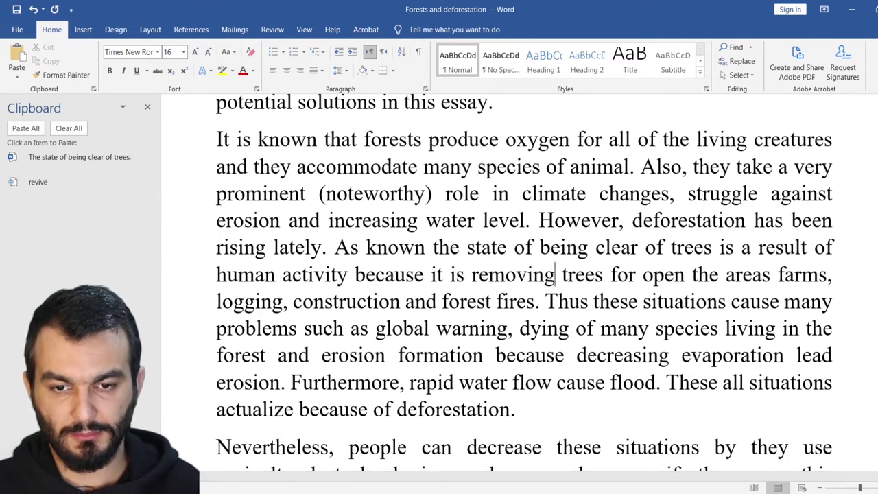
{"action": "key", "text": "Right"}
{"action": "key", "text": "Right"}
{"action": "key", "text": "Right"}
{"action": "key", "text": "Right"}
{"action": "key", "text": "Right"}
{"action": "key", "text": "Right"}
{"action": "key", "text": "Right"}
{"action": "key", "text": "Right"}
{"action": "key", "text": "Right"}
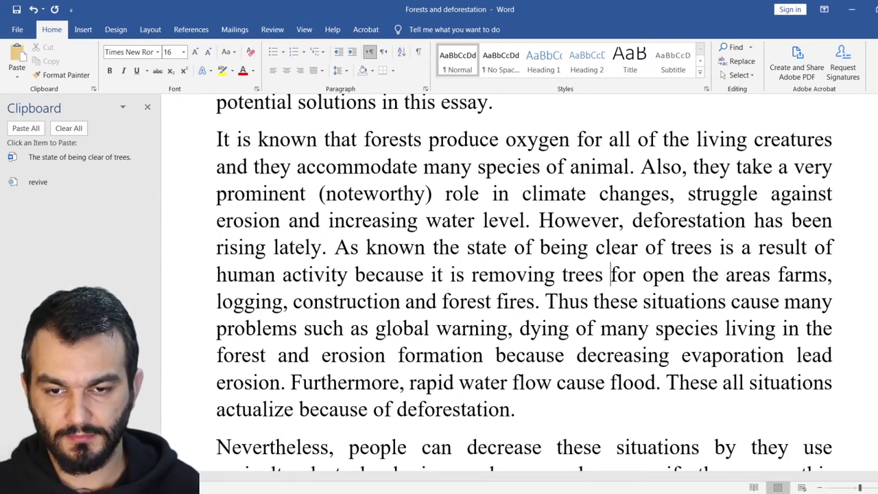
{"action": "key", "text": "shift+Right"}
{"action": "key", "text": "shift+Right"}
{"action": "key", "text": "shift+Right"}
{"action": "type", "text": "to"}
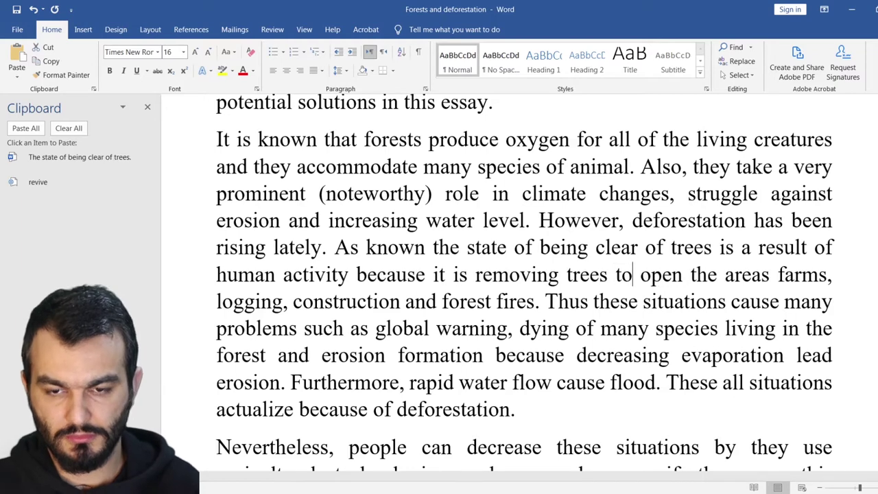
{"action": "key", "text": "Right"}
{"action": "key", "text": "Right"}
{"action": "key", "text": "Right"}
{"action": "key", "text": "Right"}
{"action": "key", "text": "Right"}
{"action": "key", "text": "Right"}
{"action": "key", "text": "Right"}
{"action": "key", "text": "Right"}
{"action": "key", "text": "Right"}
{"action": "key", "text": "Right"}
{"action": "key", "text": "Right"}
{"action": "key", "text": "Right"}
{"action": "key", "text": "Right"}
{"action": "key", "text": "Right"}
{"action": "key", "text": "Right"}
{"action": "key", "text": "Right"}
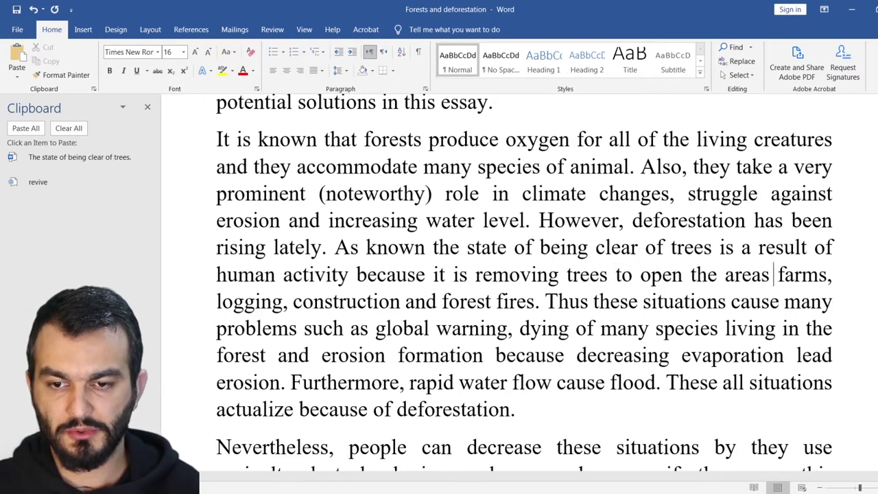
{"action": "key", "text": "Right"}
{"action": "key", "text": "Right"}
{"action": "key", "text": "Left"}
{"action": "key", "text": "Left"}
{"action": "key", "text": "Left"}
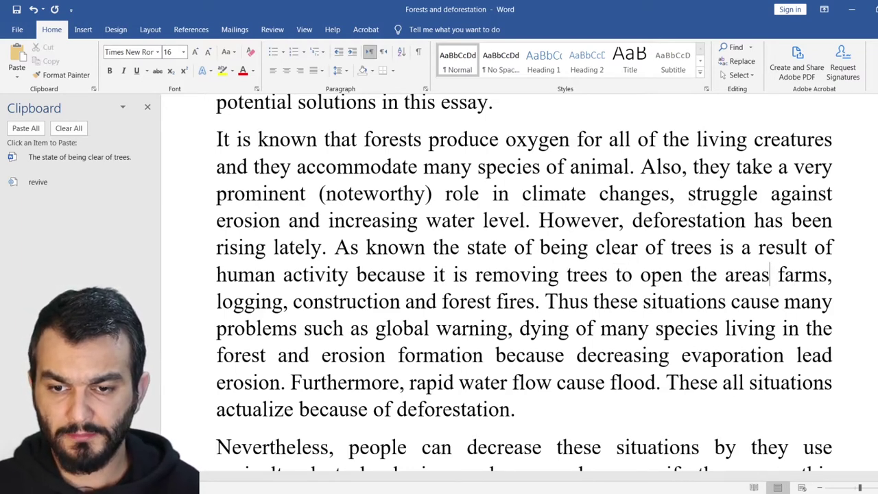
{"action": "type", "text": "for"}
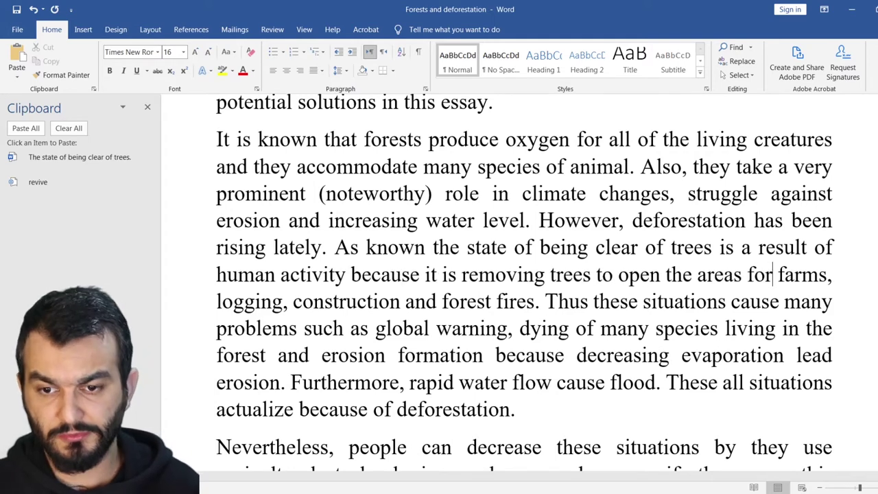
Step: Add '(farming areas)' after 'farms', before the comma
{"action": "key", "text": "Right"}
{"action": "key", "text": "Right"}
{"action": "key", "text": "Right"}
{"action": "key", "text": "Right"}
{"action": "key", "text": "Right"}
{"action": "key", "text": "Right"}
{"action": "key", "text": "Right"}
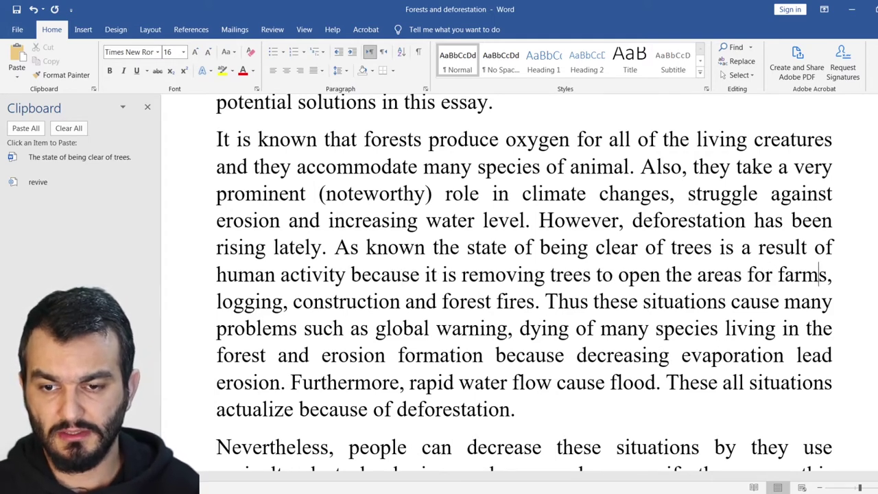
{"action": "key", "text": "Left"}
{"action": "type", "text": "("}
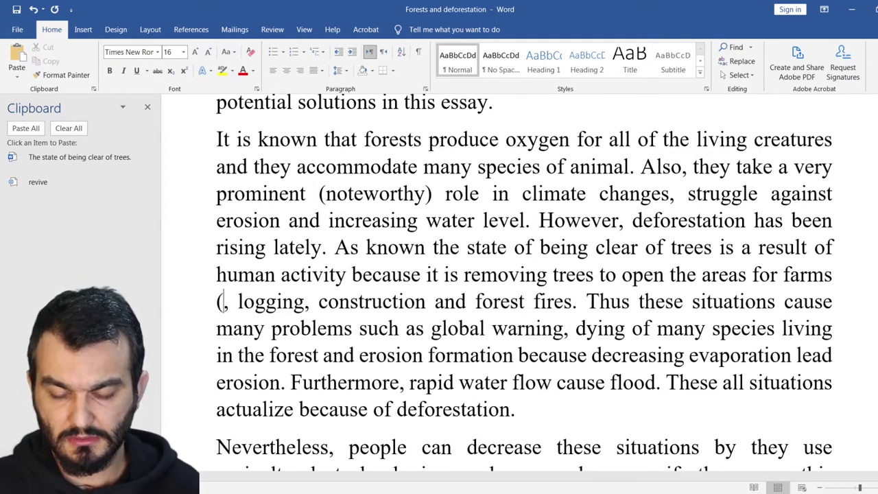
{"action": "type", "text": "farmi"}
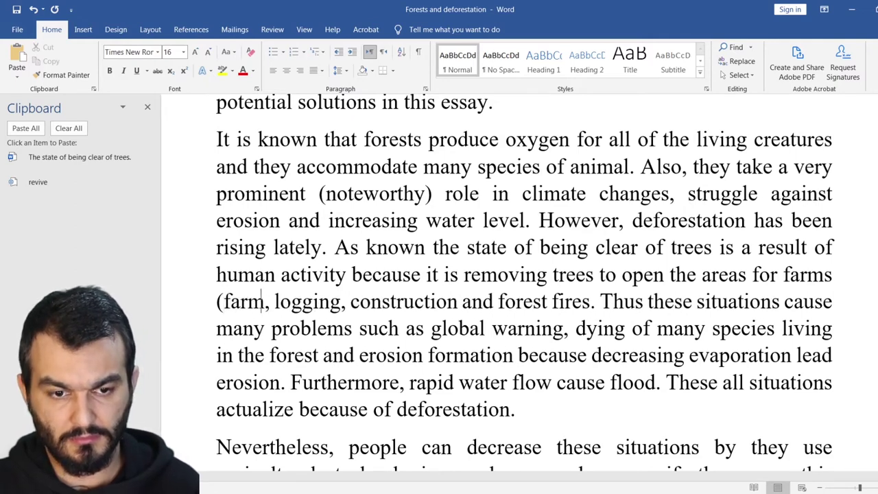
{"action": "type", "text": "ng areas"}
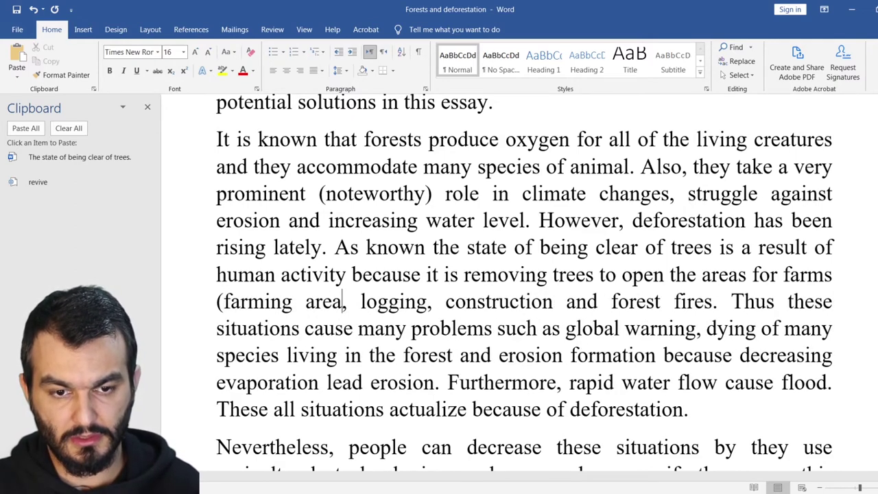
{"action": "type", "text": ")"}
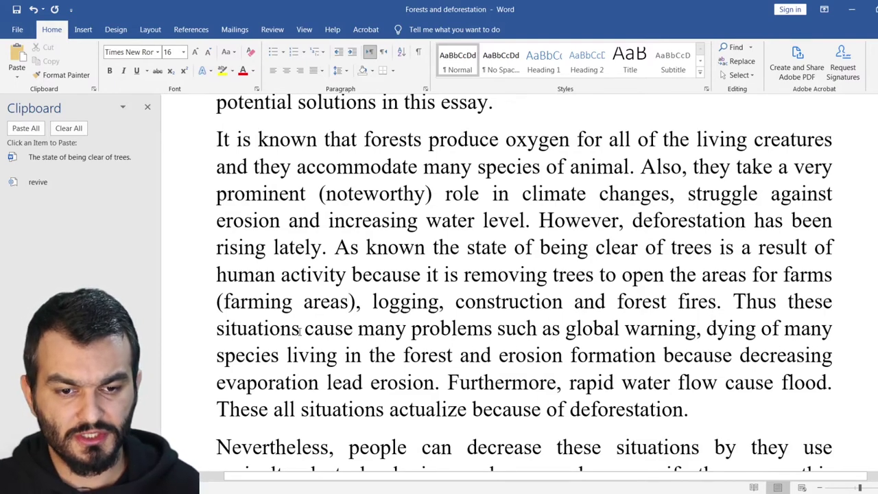
{"action": "left_click_drag", "start_coordinate": [301, 331], "coordinate": [215, 332]}
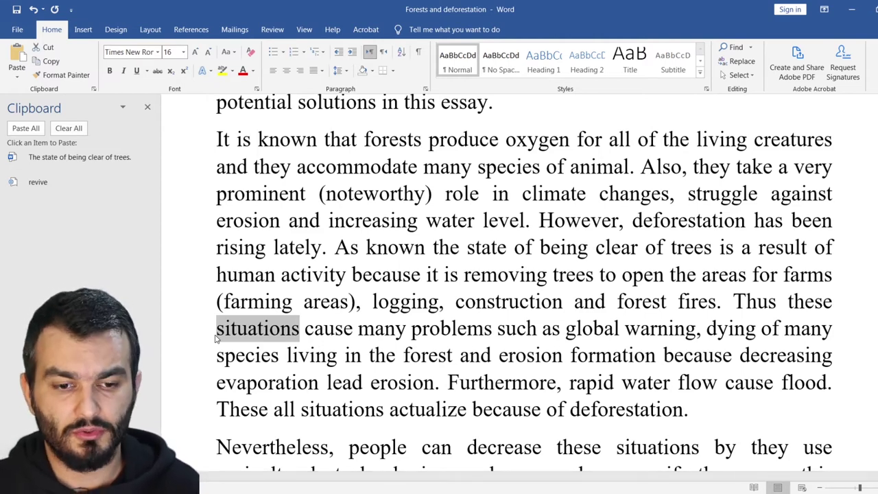
{"action": "left_click", "coordinate": [300, 332]}
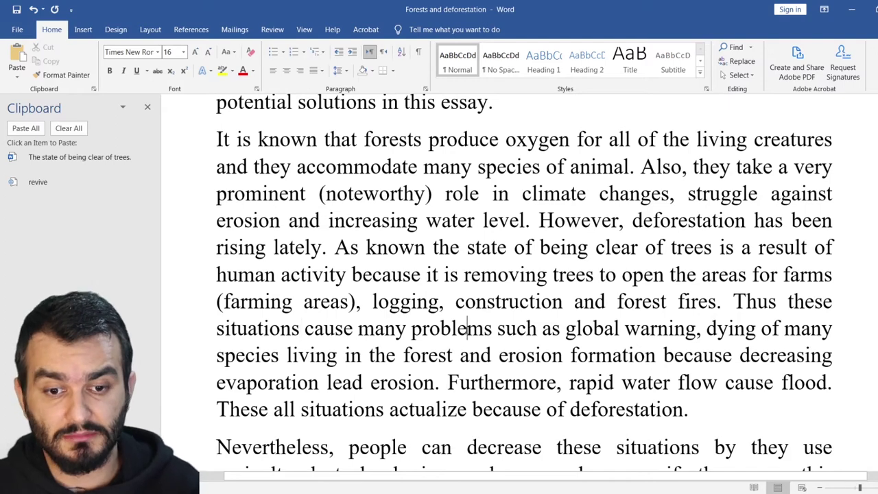
Step: Replace 'problems' with 'difficulties', 'warning' with 'warming', and 'dying' with 'death'
{"action": "double_click", "coordinate": [467, 330]}
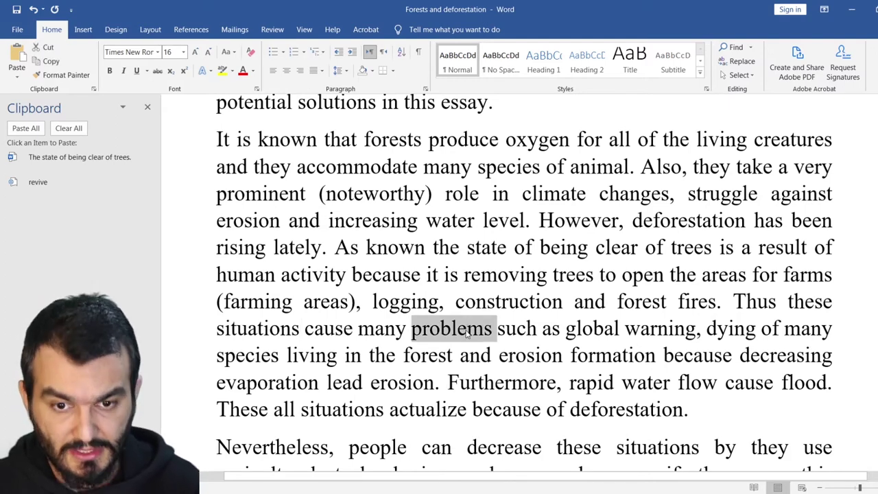
{"action": "type", "text": "difficulti"}
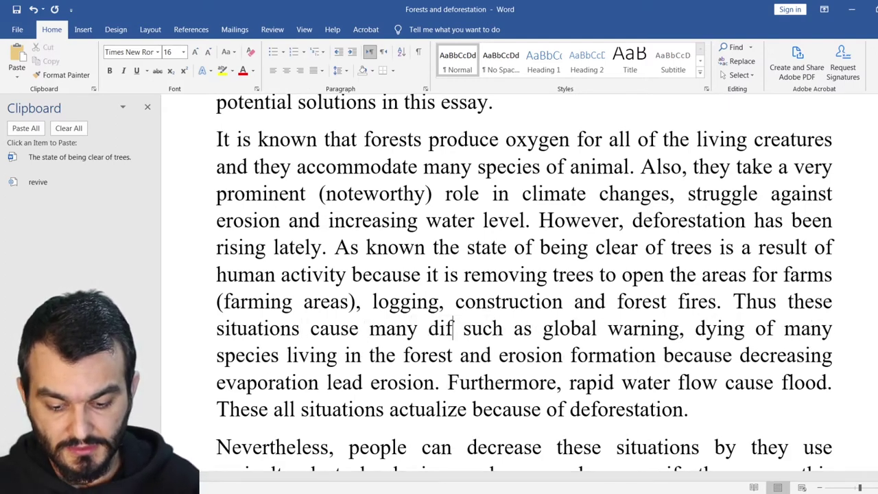
{"action": "type", "text": "re"}
{"action": "key", "text": "BackSpace"}
{"action": "key", "text": "BackSpace"}
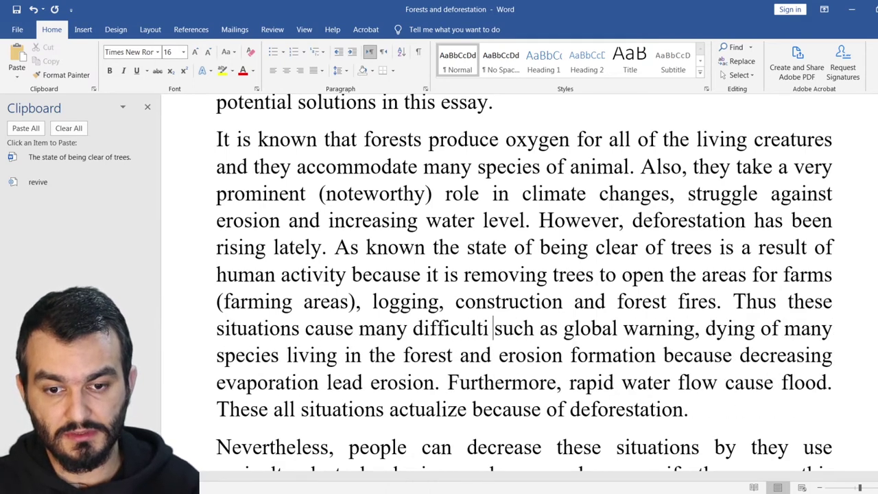
{"action": "type", "text": "es"}
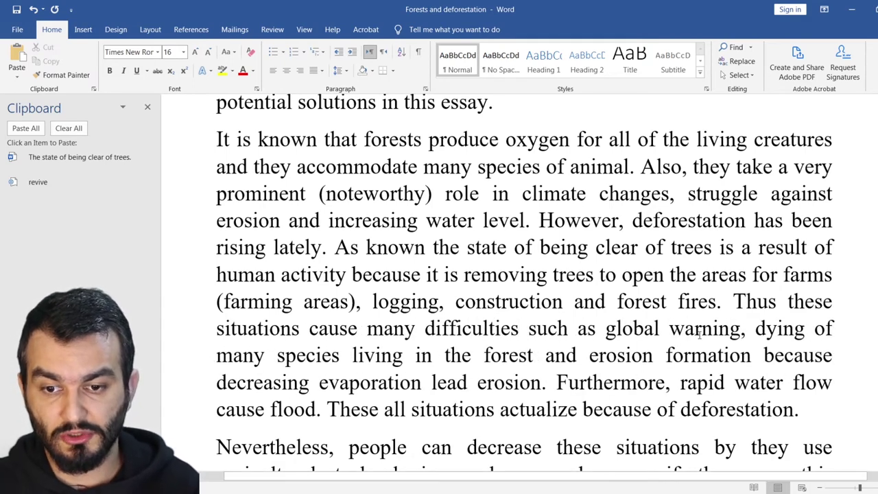
{"action": "left_click_drag", "start_coordinate": [713, 329], "coordinate": [702, 329]}
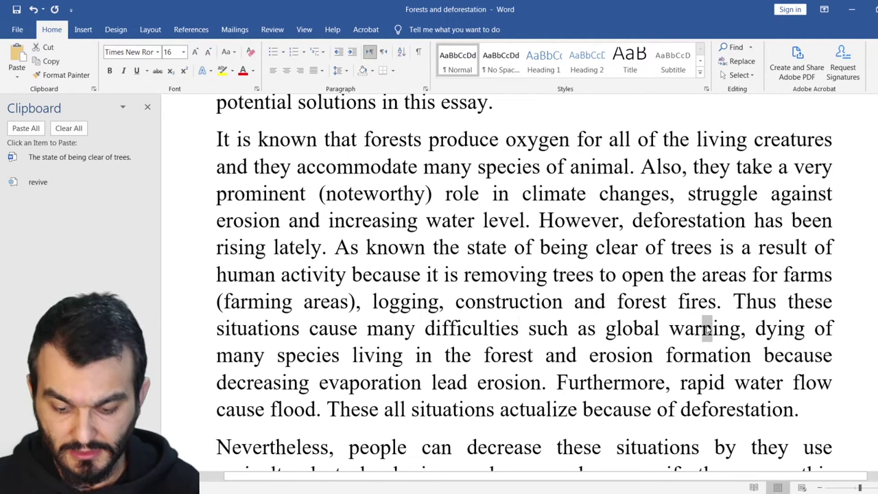
{"action": "type", "text": "m"}
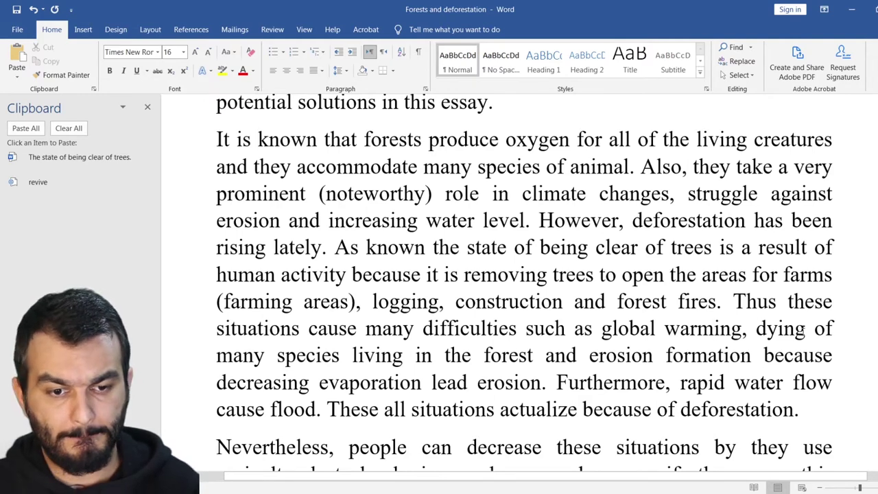
{"action": "left_click_drag", "start_coordinate": [806, 332], "coordinate": [766, 329]}
{"action": "type", "text": "eath"}
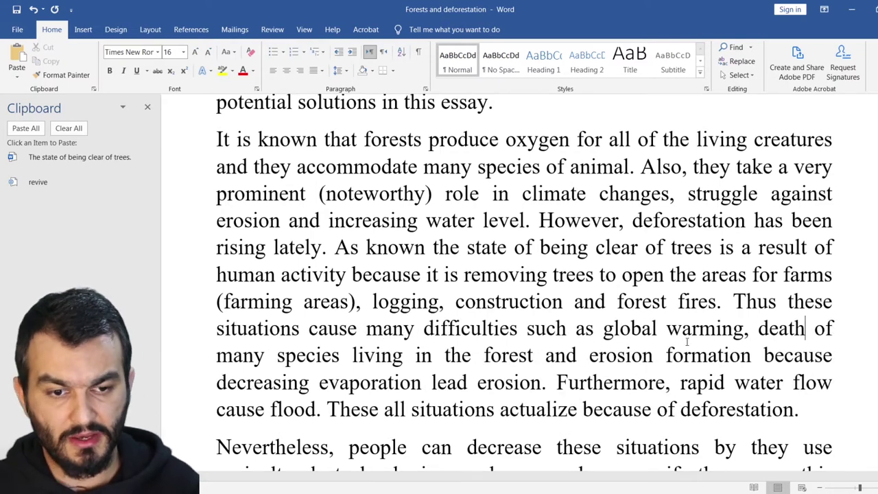
Step: Insert 'which are' after 'species', change 'forest' to 'woods', and add 'to' and 'also'
{"action": "left_click", "coordinate": [341, 355]}
{"action": "type", "text": "which"}
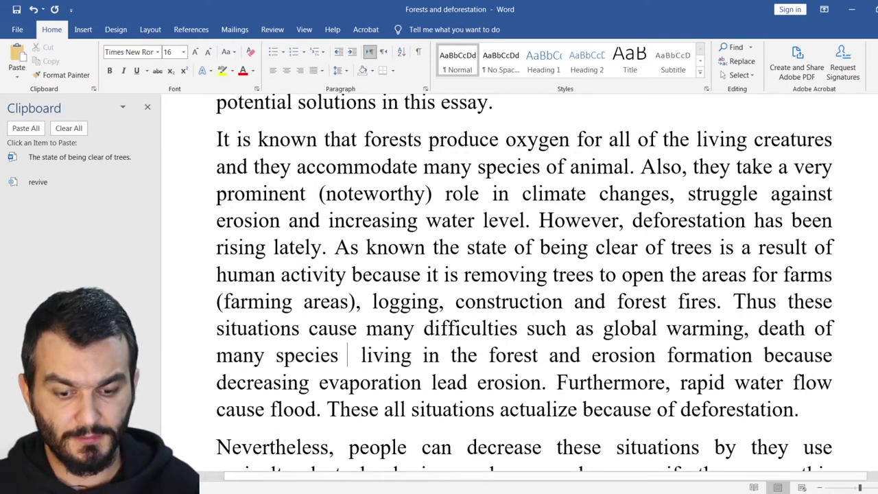
{"action": "type", "text": " are"}
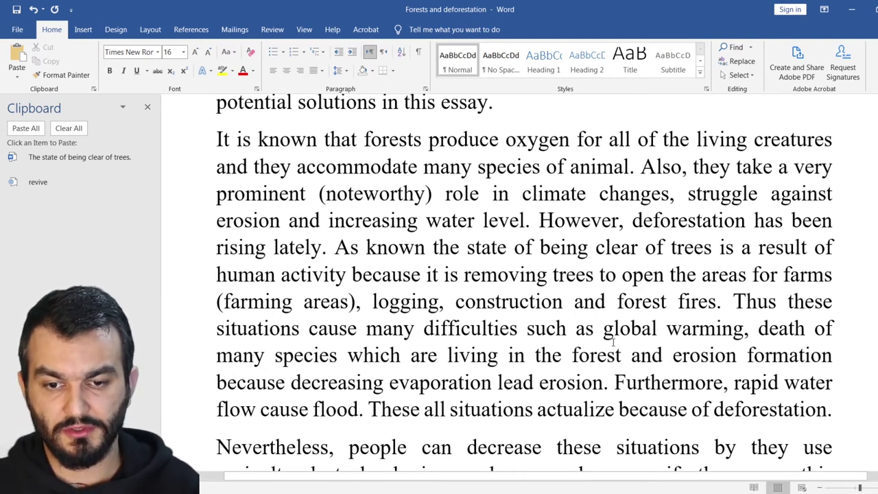
{"action": "double_click", "coordinate": [591, 355]}
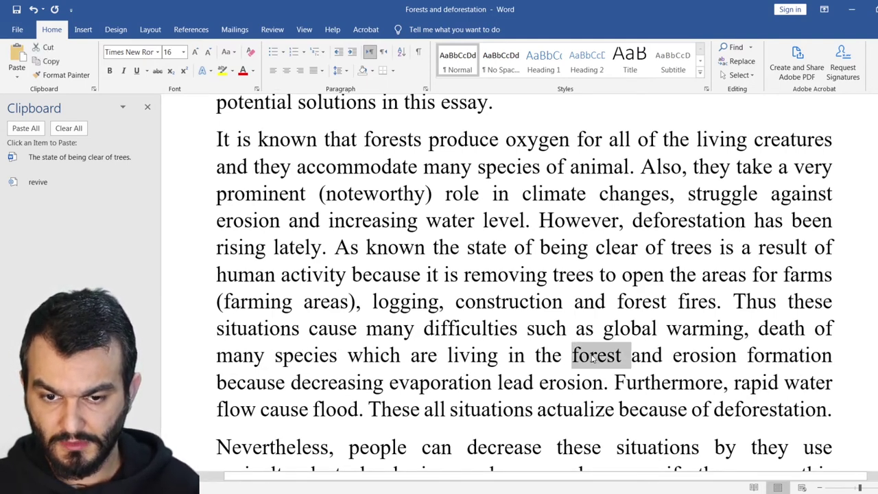
{"action": "type", "text": "woods"}
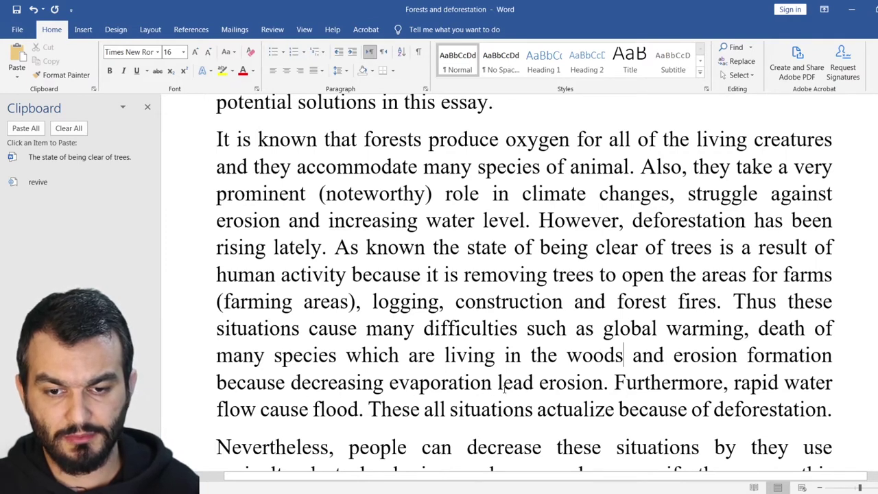
{"action": "left_click", "coordinate": [534, 383]}
{"action": "type", "text": "to"}
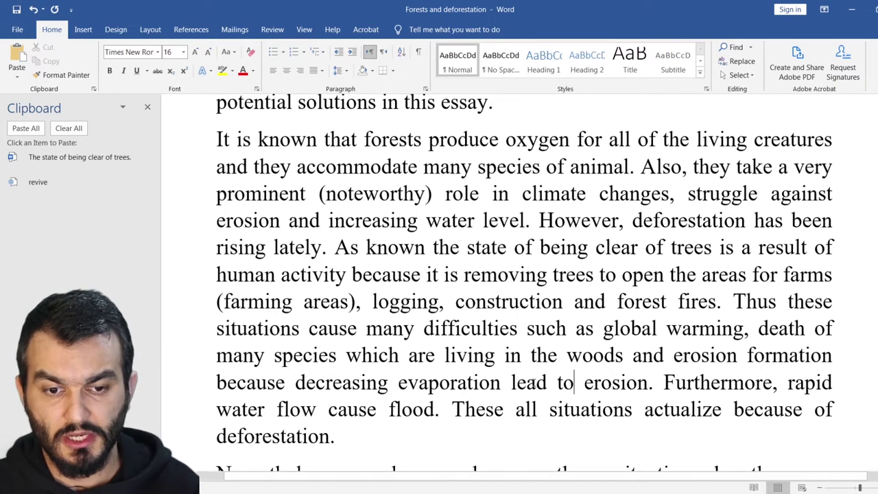
{"action": "left_click", "coordinate": [659, 356]}
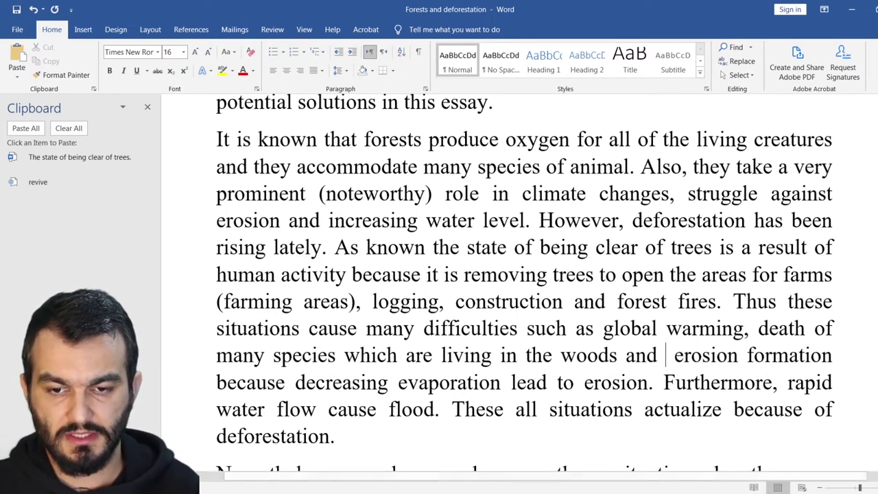
{"action": "type", "text": "also"}
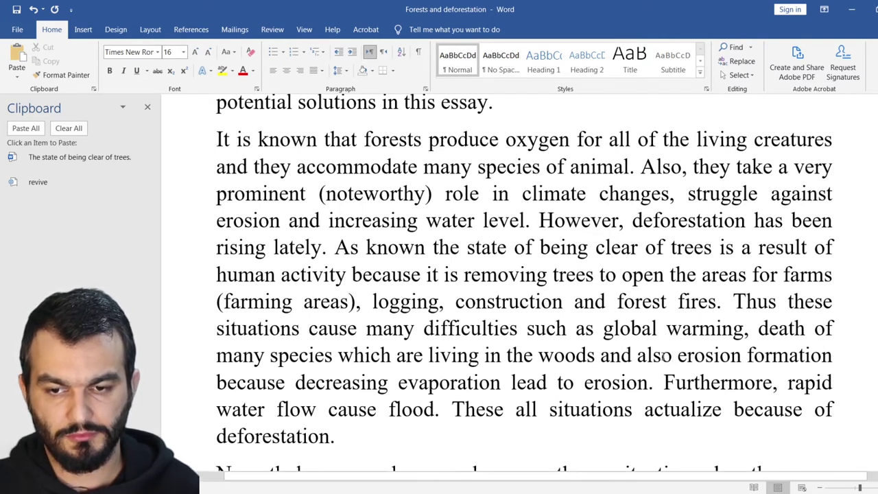
Step: Add a comma after 'formation' and replace 'decreasing' with 'reducing'
{"action": "left_click", "coordinate": [831, 355]}
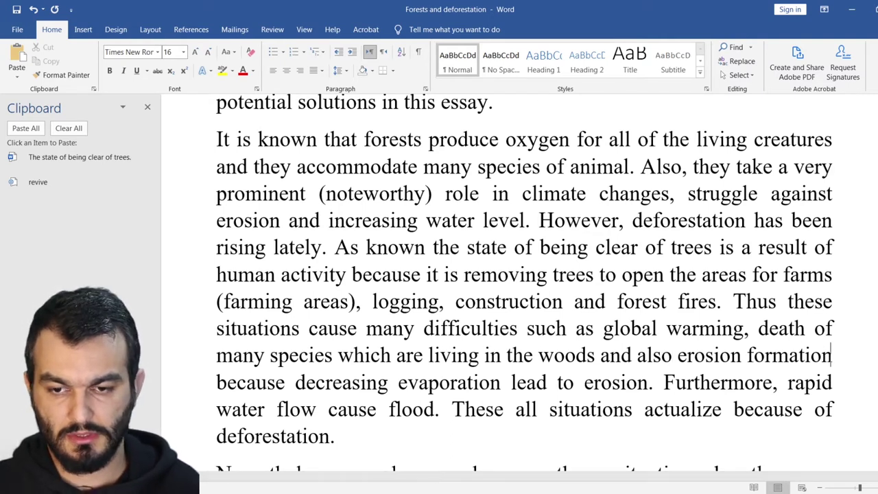
{"action": "type", "text": ","}
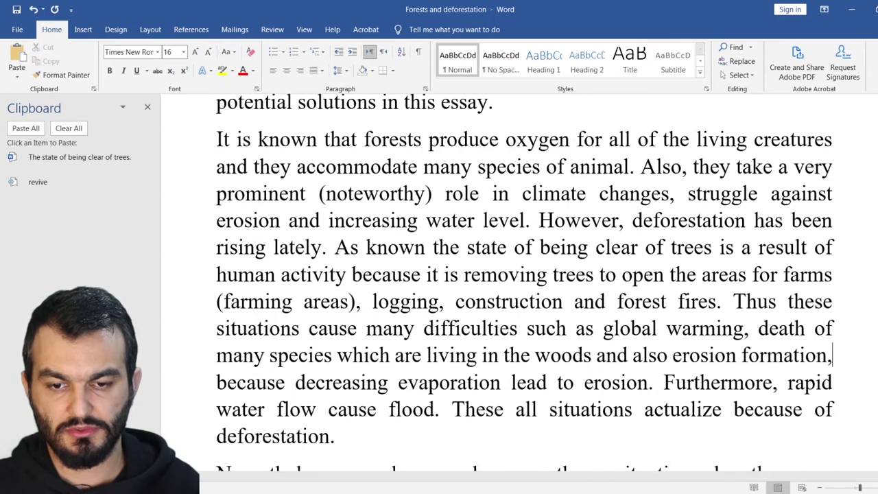
{"action": "left_click", "coordinate": [315, 382]}
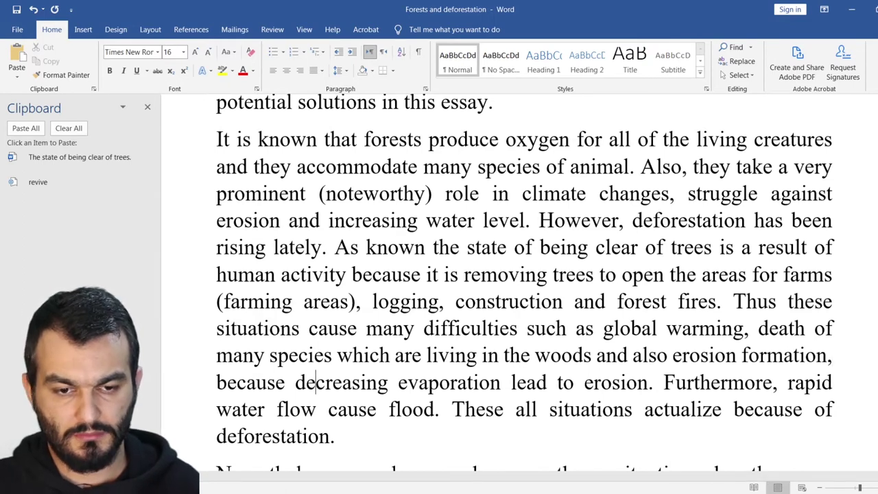
{"action": "key", "text": "Left"}
{"action": "key", "text": "Left"}
{"action": "key", "text": "shift+Right"}
{"action": "key", "text": "shift+Right"}
{"action": "key", "text": "shift+Right"}
{"action": "key", "text": "shift+Right"}
{"action": "key", "text": "shift+Right"}
{"action": "key", "text": "shift+Right"}
{"action": "key", "text": "shift+Right"}
{"action": "key", "text": "shift+Right"}
{"action": "key", "text": "shift+Right"}
{"action": "key", "text": "shift+Right"}
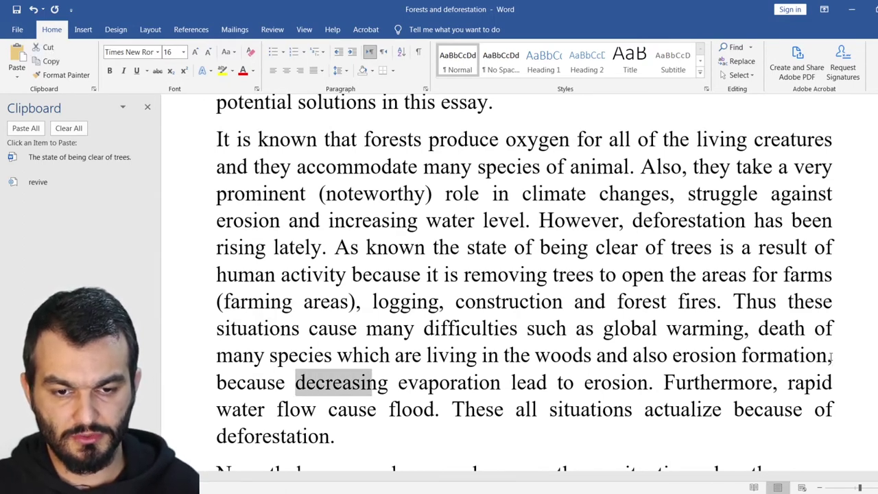
{"action": "type", "text": "reducing"}
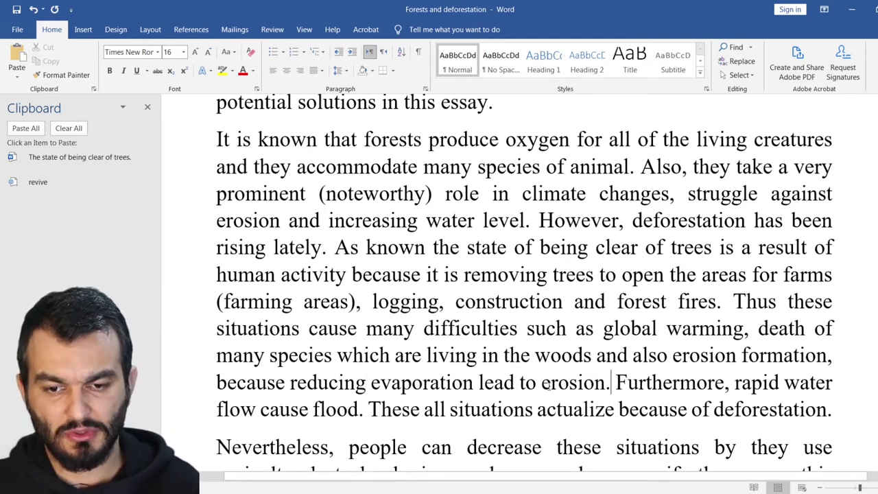
{"action": "left_click_drag", "start_coordinate": [614, 382], "coordinate": [194, 390]}
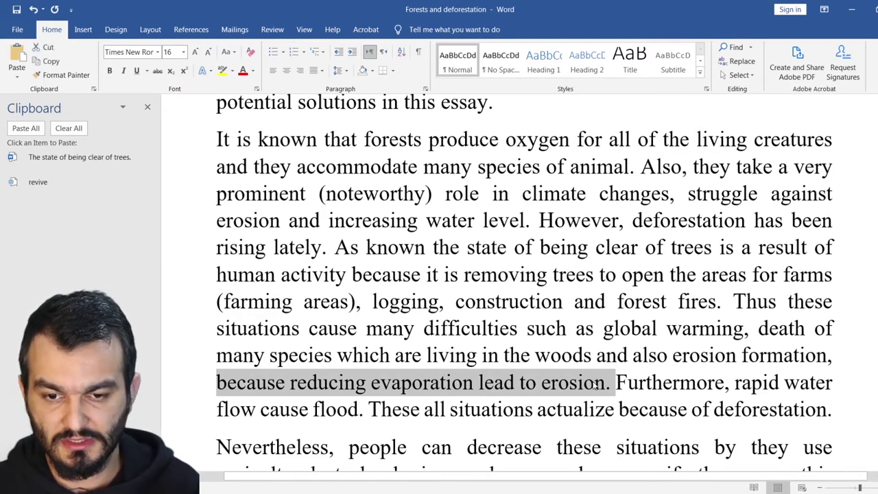
{"action": "scroll", "coordinate": [595, 386], "scroll_direction": "down", "scroll_amount": 2}
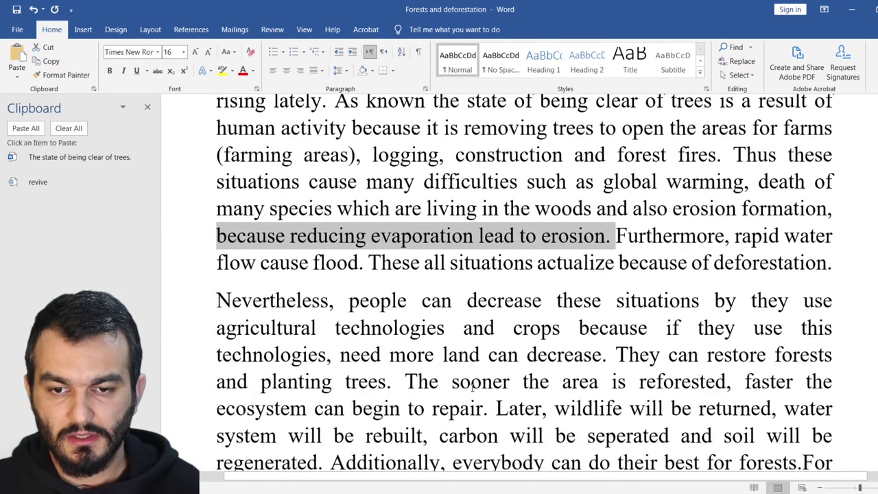
{"action": "scroll", "coordinate": [472, 388], "scroll_direction": "down", "scroll_amount": 1}
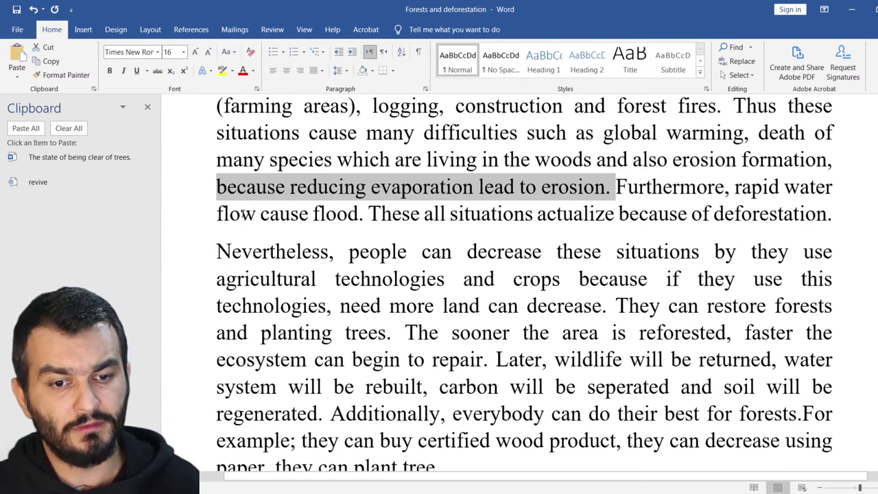
Step: Change 'cause' to 'causes' and reorder 'These all' into 'All of these'
{"action": "left_click", "coordinate": [313, 223]}
{"action": "type", "text": "s"}
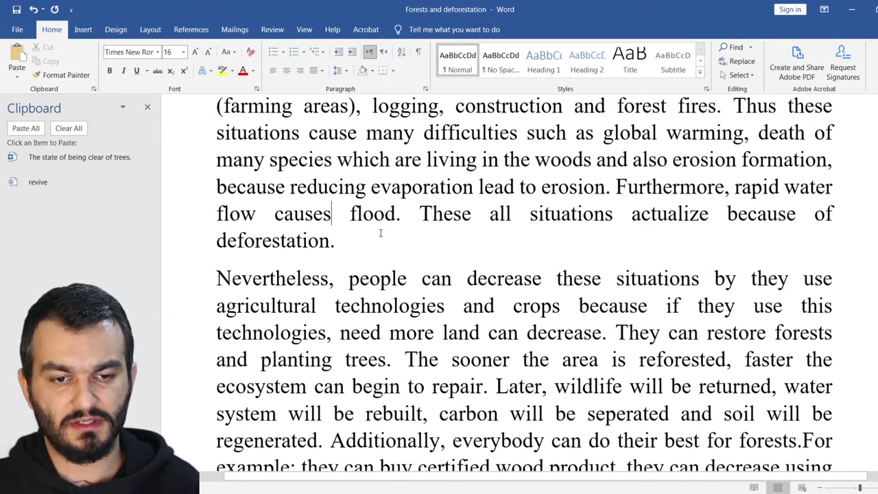
{"action": "left_click", "coordinate": [341, 240]}
{"action": "left_click", "coordinate": [512, 214]}
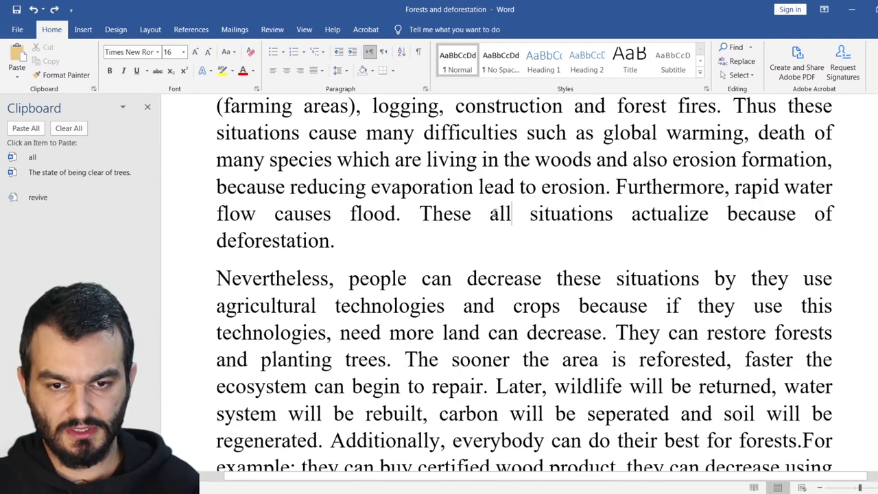
{"action": "double_click", "coordinate": [496, 214]}
{"action": "key", "text": "Delete"}
{"action": "left_click", "coordinate": [379, 214]}
{"action": "key", "text": "Delete"}
{"action": "type", "text": "All o"}
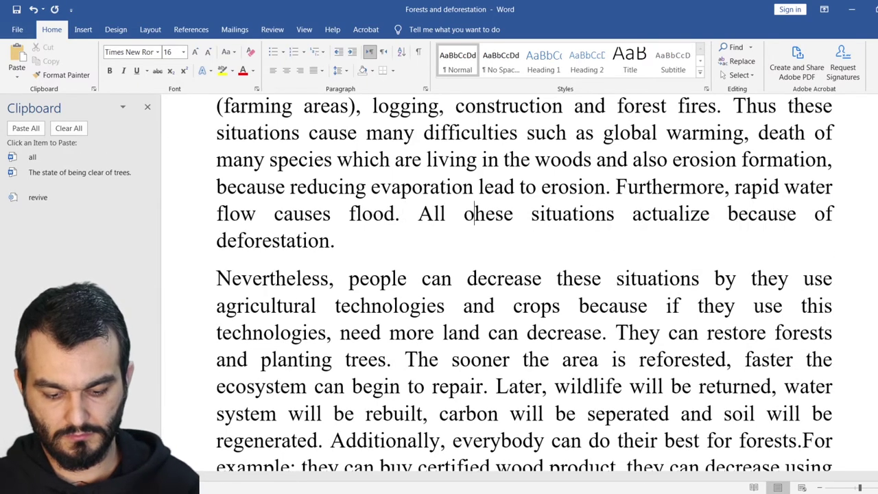
{"action": "type", "text": "f t"}
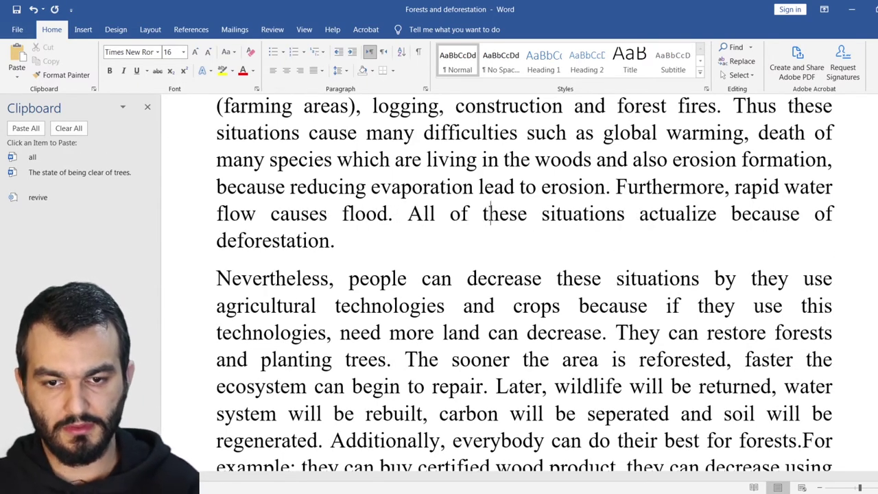
Step: Replace 'situations' with 'conditions' and insert 'removal of trees so-called' after 'because of'
{"action": "left_click", "coordinate": [542, 213]}
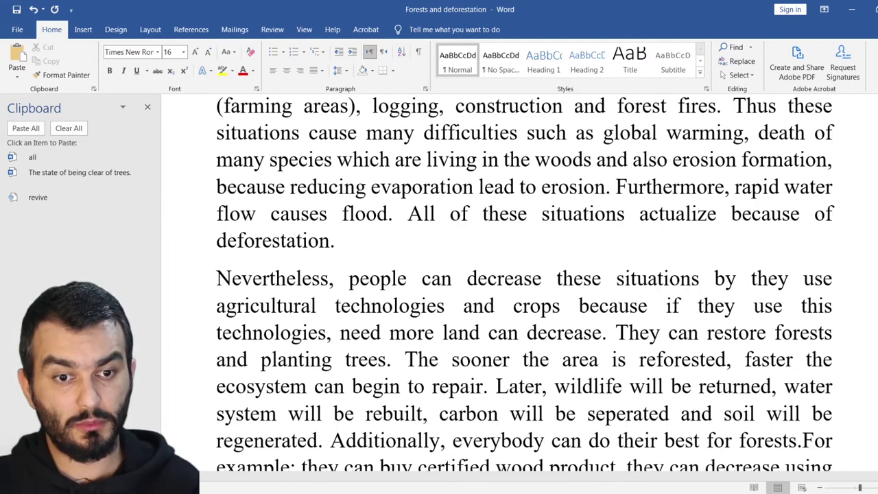
{"action": "key", "text": "shift+Right"}
{"action": "key", "text": "shift+Right"}
{"action": "key", "text": "shift+Right"}
{"action": "key", "text": "shift+Right"}
{"action": "key", "text": "shift+Right"}
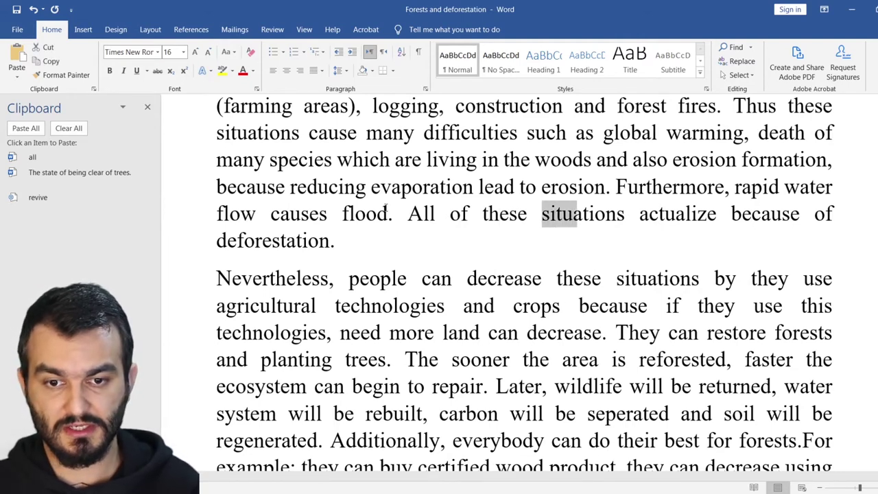
{"action": "key", "text": "shift+Right"}
{"action": "key", "text": "shift+Right"}
{"action": "key", "text": "shift+Right"}
{"action": "key", "text": "shift+Right"}
{"action": "key", "text": "shift+Right"}
{"action": "type", "text": "conditin"}
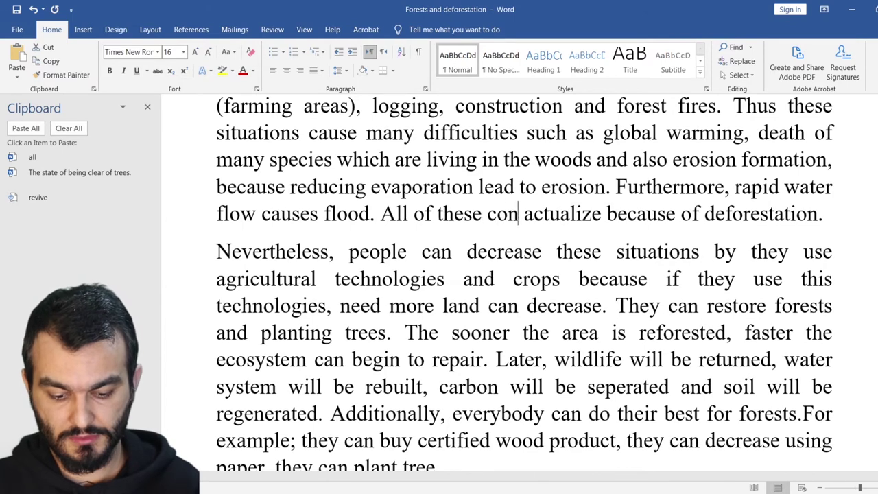
{"action": "key", "text": "BackSpace"}
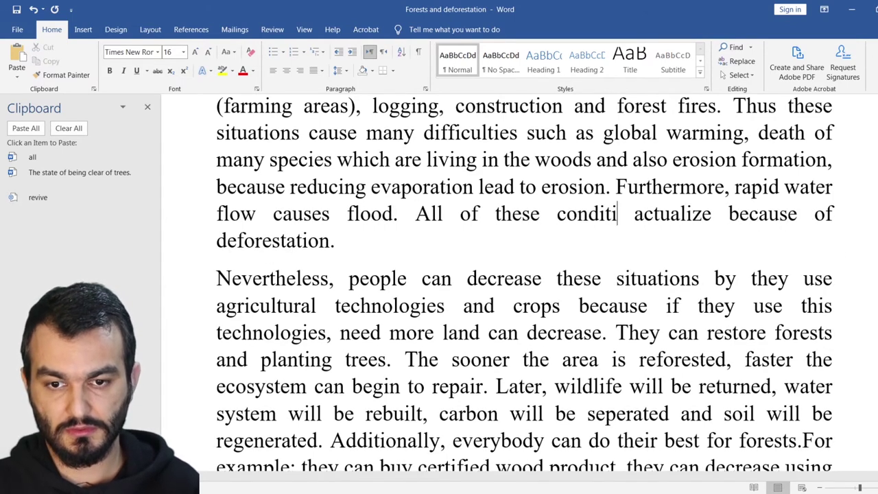
{"action": "type", "text": "ons"}
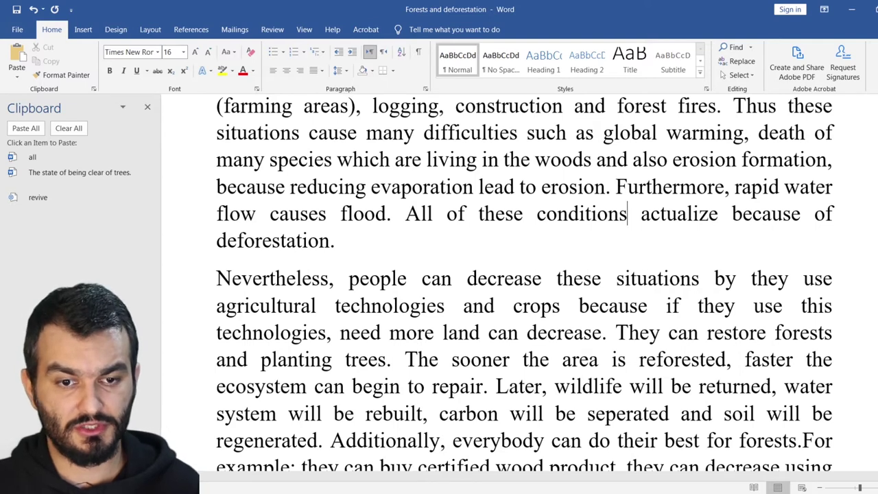
{"action": "left_click", "coordinate": [832, 215]}
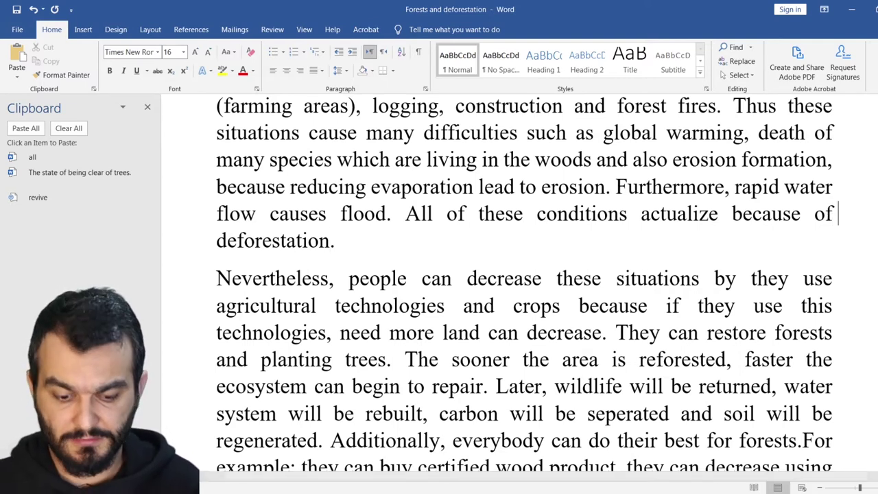
{"action": "type", "text": "removal of tr"}
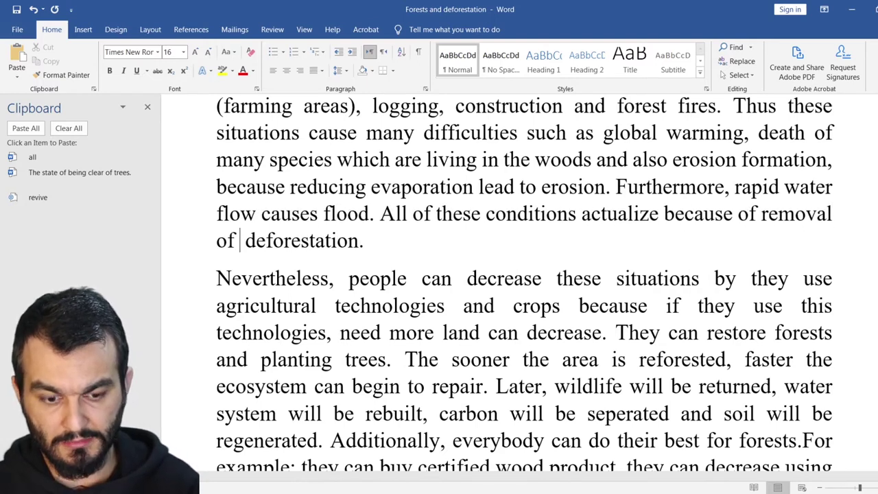
{"action": "type", "text": "ees "}
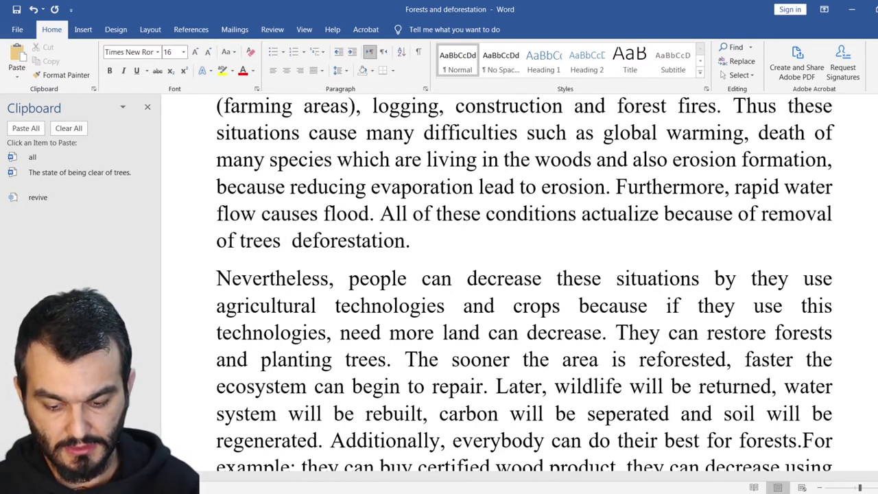
{"action": "type", "text": "so-"}
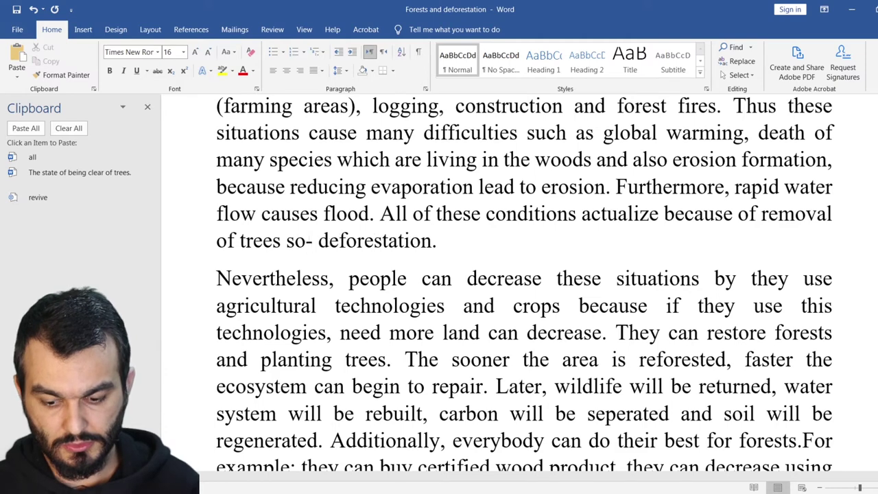
{"action": "type", "text": "called"}
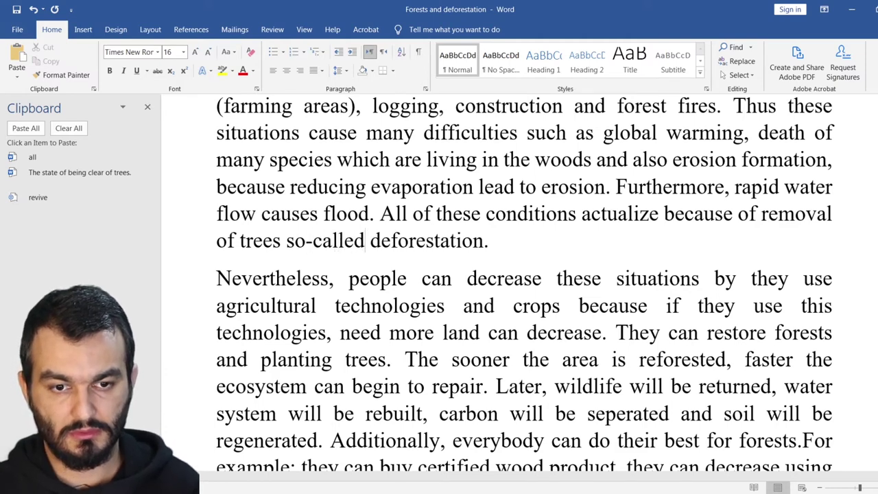
{"action": "key", "text": "Right"}
{"action": "key", "text": "Right"}
{"action": "key", "text": "Right"}
{"action": "key", "text": "Right"}
{"action": "key", "text": "Right"}
{"action": "key", "text": "Right"}
{"action": "key", "text": "Right"}
{"action": "key", "text": "Right"}
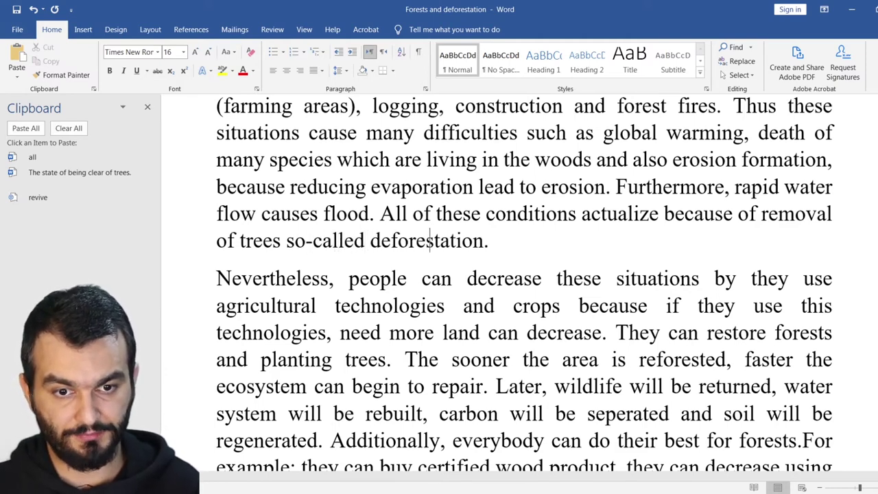
Step: Replace 'decrease' with 'minimize' and 'situations' with 'circumstances' in the Nevertheless sentence
{"action": "key", "text": "Right"}
{"action": "key", "text": "Right"}
{"action": "key", "text": "Right"}
{"action": "key", "text": "Right"}
{"action": "key", "text": "Right"}
{"action": "key", "text": "Right"}
{"action": "key", "text": "Right"}
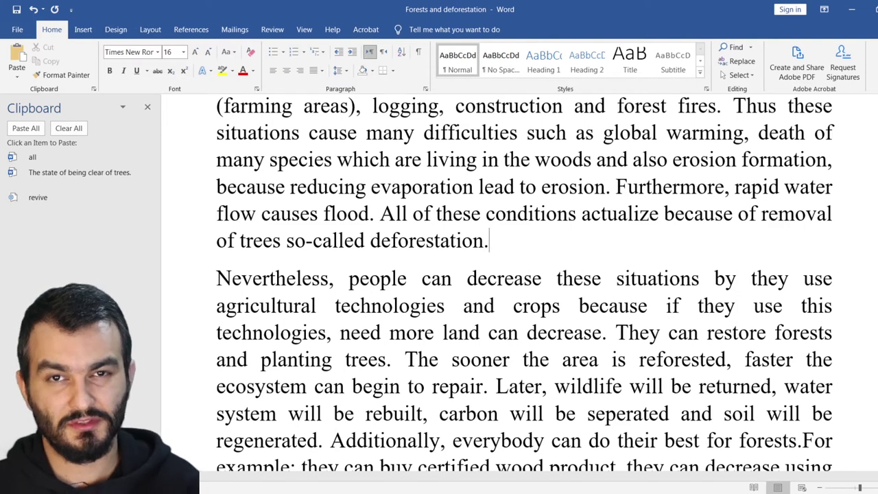
{"action": "scroll", "coordinate": [805, 219], "scroll_direction": "down", "scroll_amount": 2}
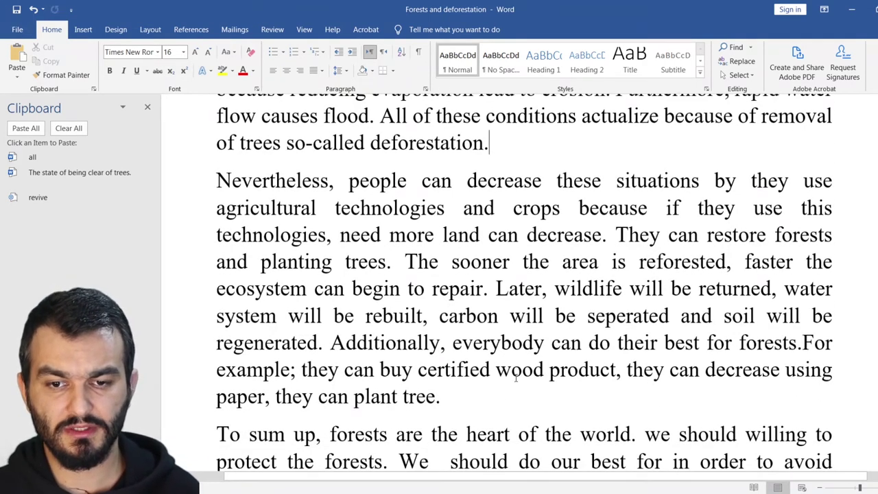
{"action": "double_click", "coordinate": [506, 181]}
{"action": "type", "text": "minimize"}
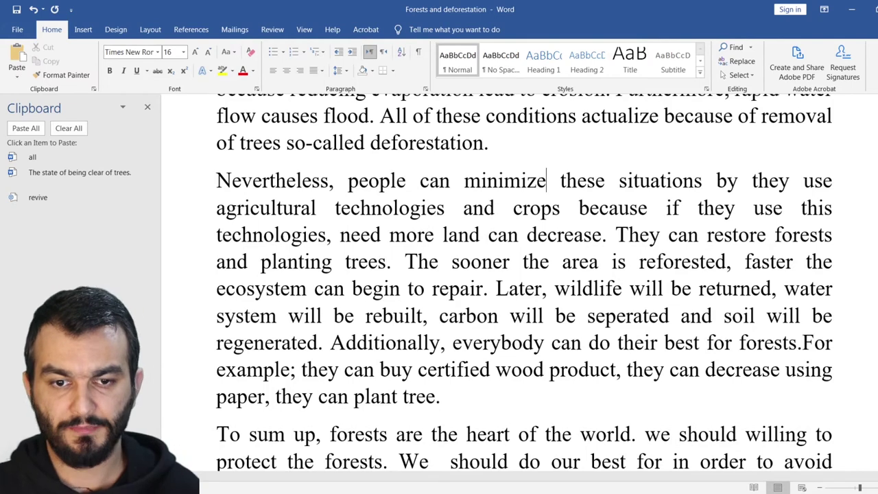
{"action": "double_click", "coordinate": [660, 181]}
{"action": "type", "text": "circumst"}
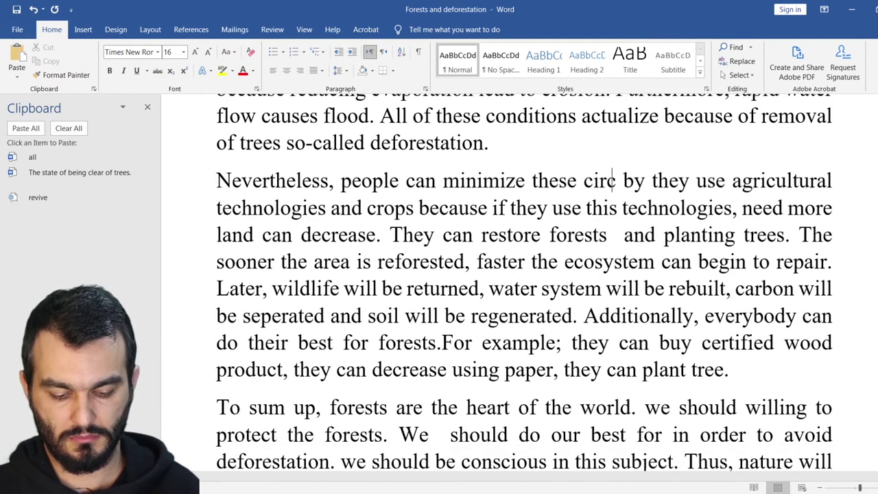
{"action": "type", "text": "ances"}
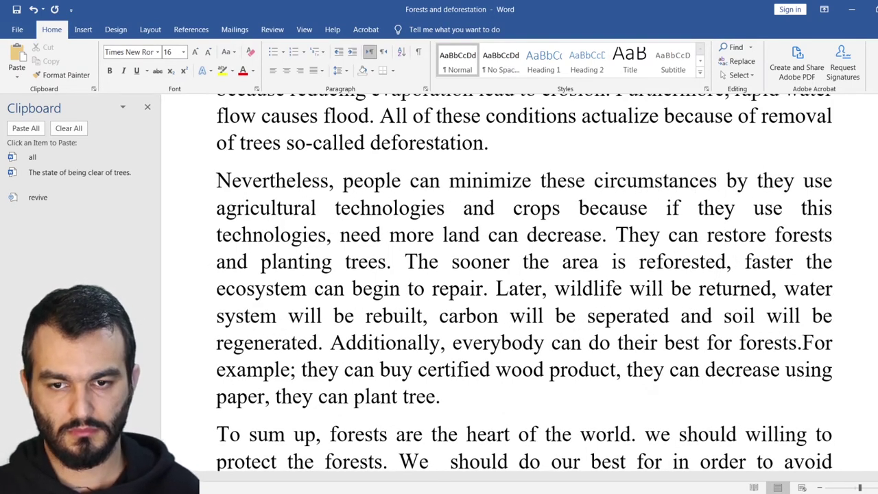
Step: Delete the redundant 'they' and change 'use' to 'using'
{"action": "double_click", "coordinate": [773, 181]}
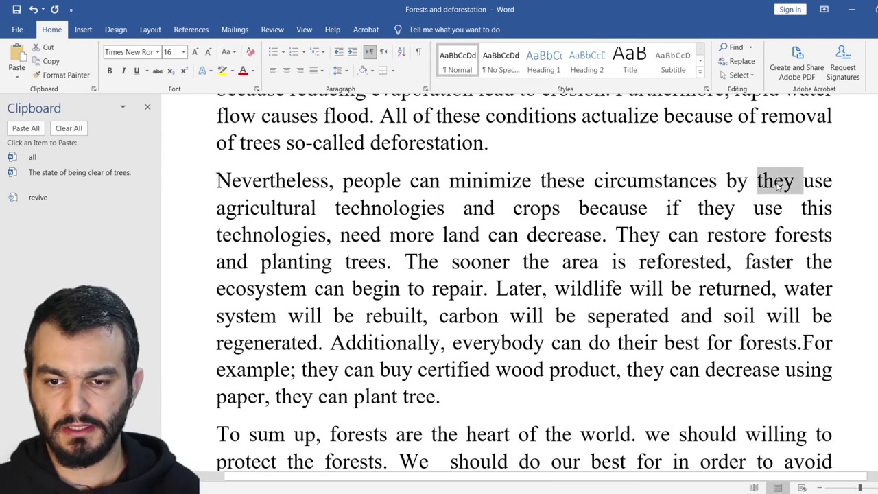
{"action": "key", "text": "BackSpace"}
{"action": "key", "text": "Right"}
{"action": "key", "text": "Delete"}
{"action": "key", "text": "Delete"}
{"action": "type", "text": "sing"}
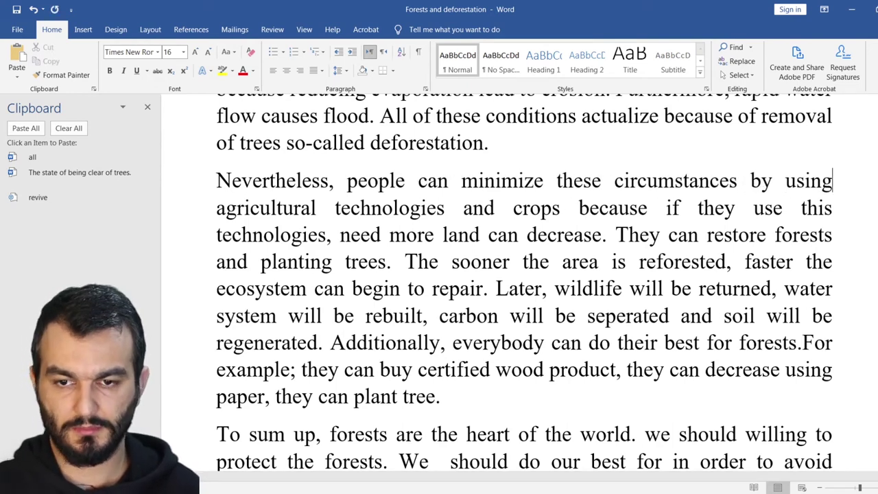
Step: Change 'use' to 'utilize' in the 'because if they use' clause
{"action": "key", "text": "Right"}
{"action": "key", "text": "Right"}
{"action": "key", "text": "Right"}
{"action": "key", "text": "Right"}
{"action": "key", "text": "Right"}
{"action": "key", "text": "Right"}
{"action": "key", "text": "Right"}
{"action": "key", "text": "Right"}
{"action": "key", "text": "Right"}
{"action": "key", "text": "Right"}
{"action": "key", "text": "Right"}
{"action": "key", "text": "Right"}
{"action": "key", "text": "Right"}
{"action": "key", "text": "Right"}
{"action": "key", "text": "Right"}
{"action": "key", "text": "Right"}
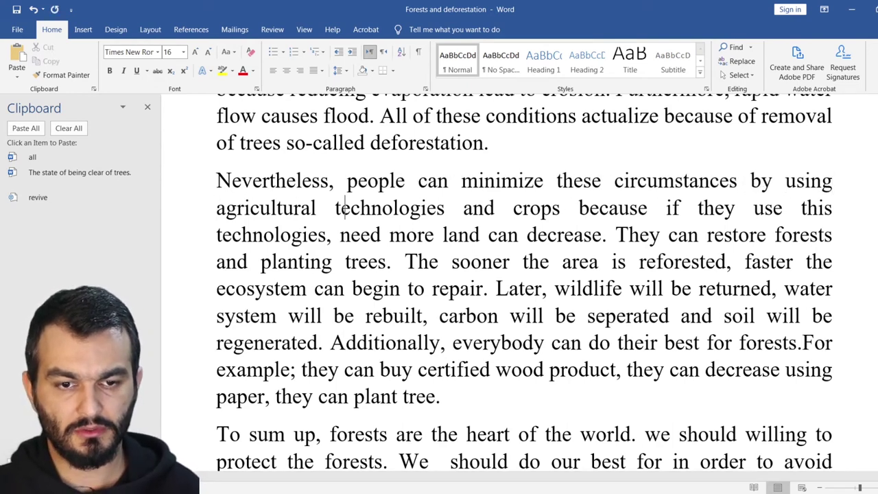
{"action": "key", "text": "Right"}
{"action": "key", "text": "Right"}
{"action": "key", "text": "Right"}
{"action": "key", "text": "Right"}
{"action": "key", "text": "Right"}
{"action": "key", "text": "Right"}
{"action": "key", "text": "Right"}
{"action": "key", "text": "Right"}
{"action": "key", "text": "Right"}
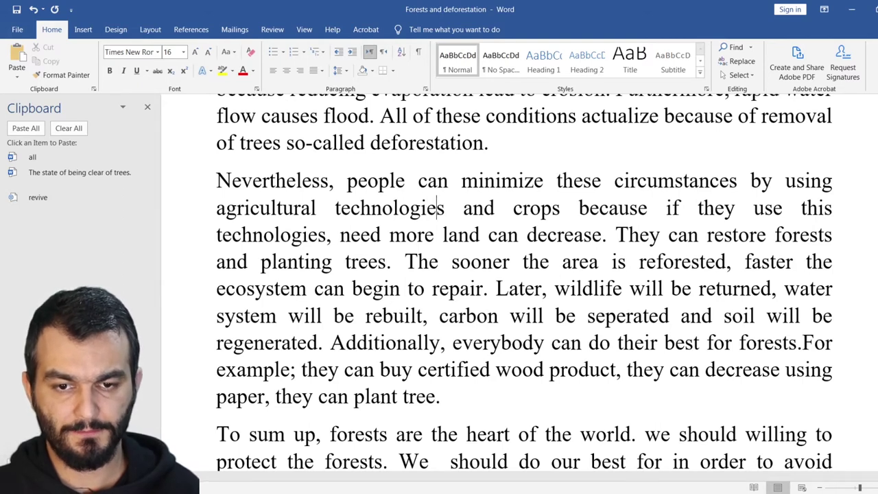
{"action": "key", "text": "Right"}
{"action": "key", "text": "Right"}
{"action": "key", "text": "Right"}
{"action": "key", "text": "Right"}
{"action": "key", "text": "Right"}
{"action": "key", "text": "Right"}
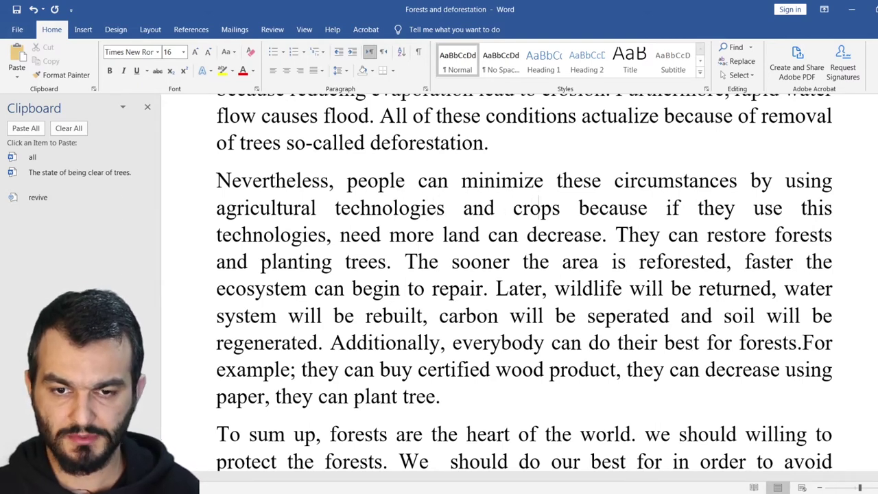
{"action": "key", "text": "Right"}
{"action": "key", "text": "Right"}
{"action": "key", "text": "Right"}
{"action": "key", "text": "Right"}
{"action": "key", "text": "Right"}
{"action": "key", "text": "Right"}
{"action": "key", "text": "Right"}
{"action": "key", "text": "Right"}
{"action": "key", "text": "Right"}
{"action": "key", "text": "Right"}
{"action": "key", "text": "Right"}
{"action": "key", "text": "Right"}
{"action": "key", "text": "Right"}
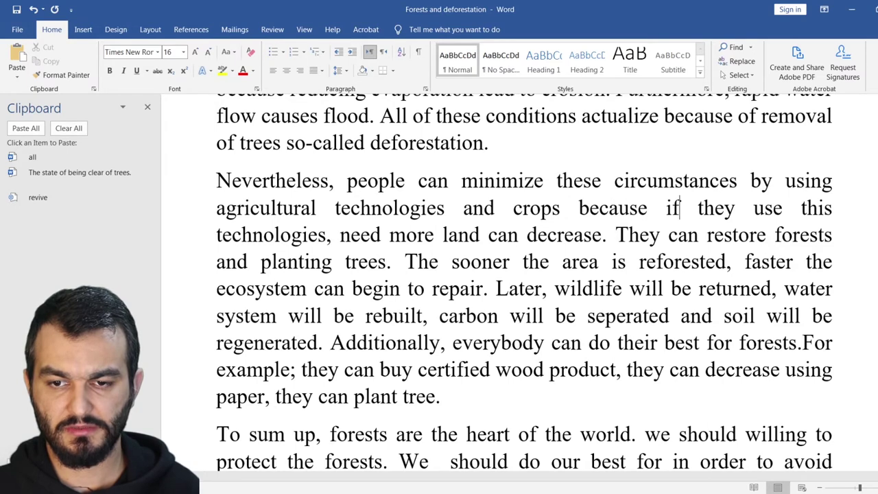
{"action": "key", "text": "Right"}
{"action": "key", "text": "Right"}
{"action": "key", "text": "Left"}
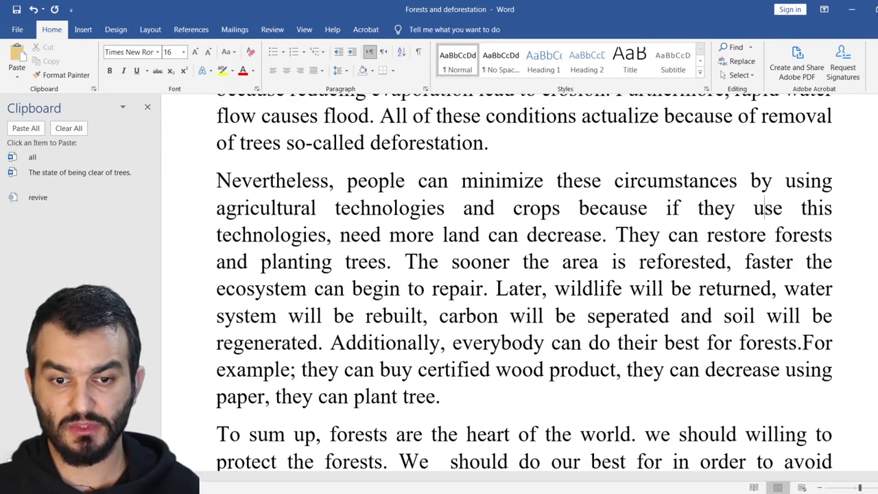
{"action": "key", "text": "Right"}
{"action": "key", "text": "Right"}
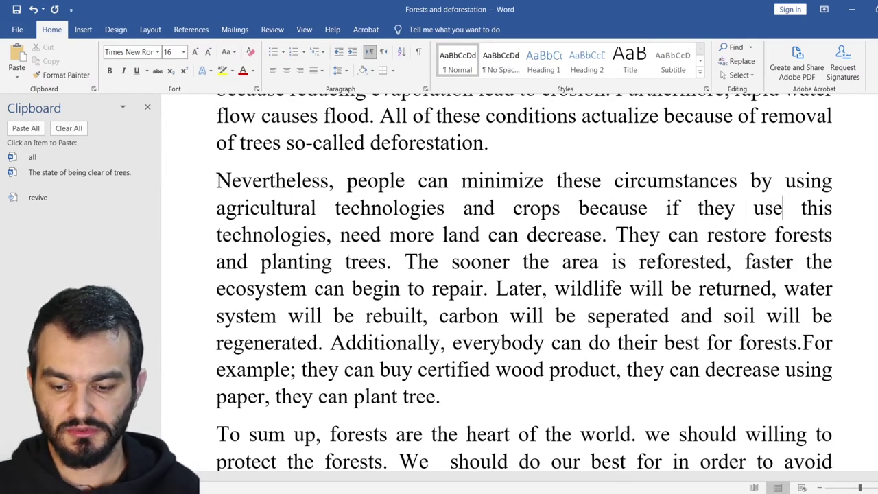
{"action": "key", "text": "BackSpace"}
{"action": "key", "text": "BackSpace"}
{"action": "type", "text": "tilize"}
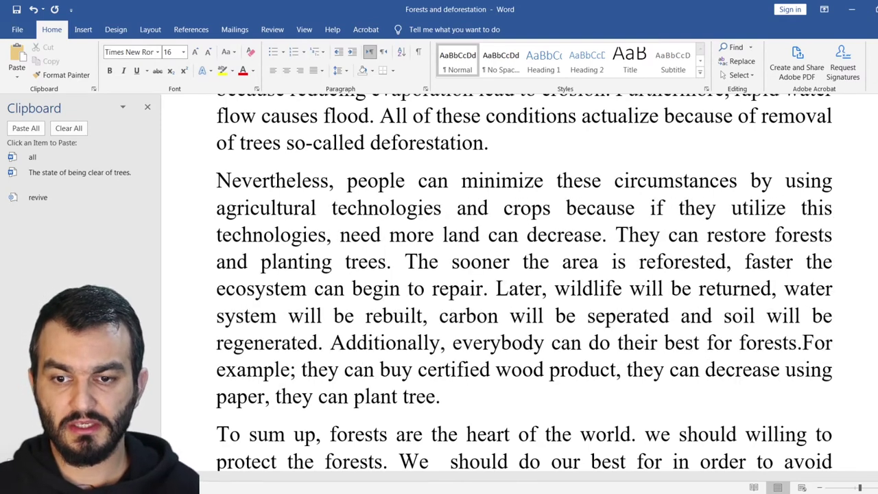
Step: Change 'this' to 'these' before 'technologies'
{"action": "key", "text": "Right"}
{"action": "key", "text": "Right"}
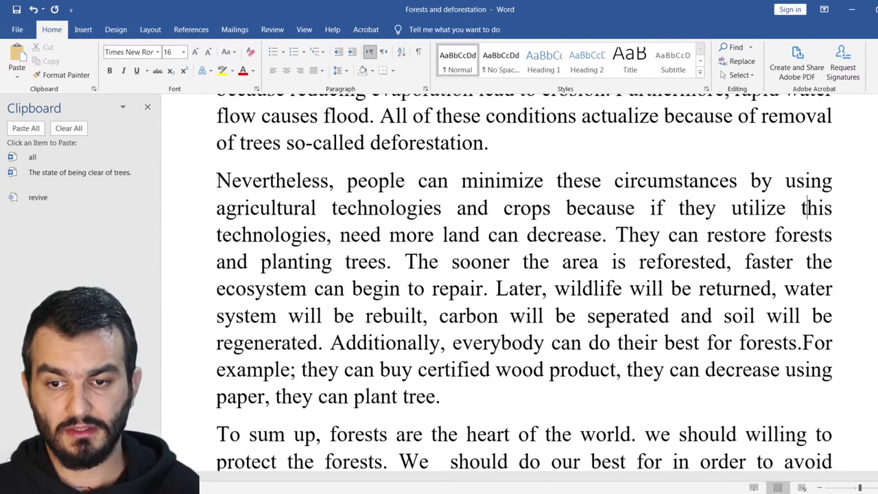
{"action": "key", "text": "Right"}
{"action": "key", "text": "Right"}
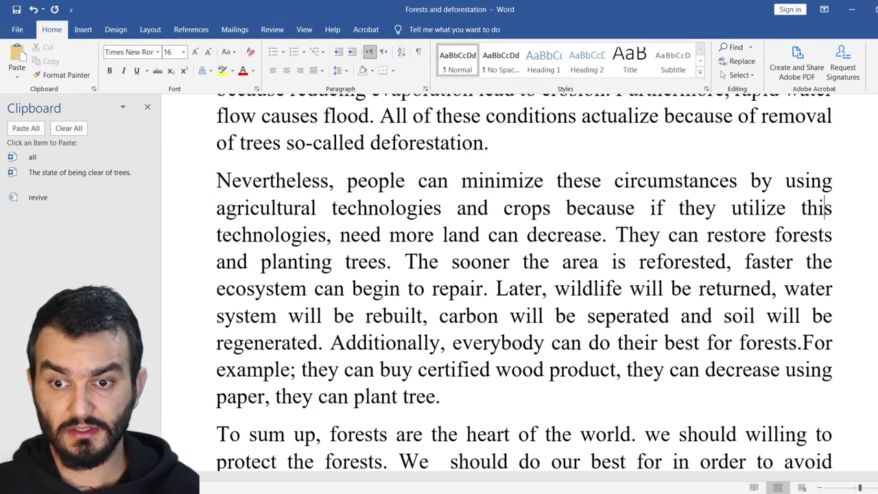
{"action": "key", "text": "Right"}
{"action": "key", "text": "BackSpace"}
{"action": "key", "text": "BackSpace"}
{"action": "type", "text": "ese"}
{"action": "key", "text": "Right"}
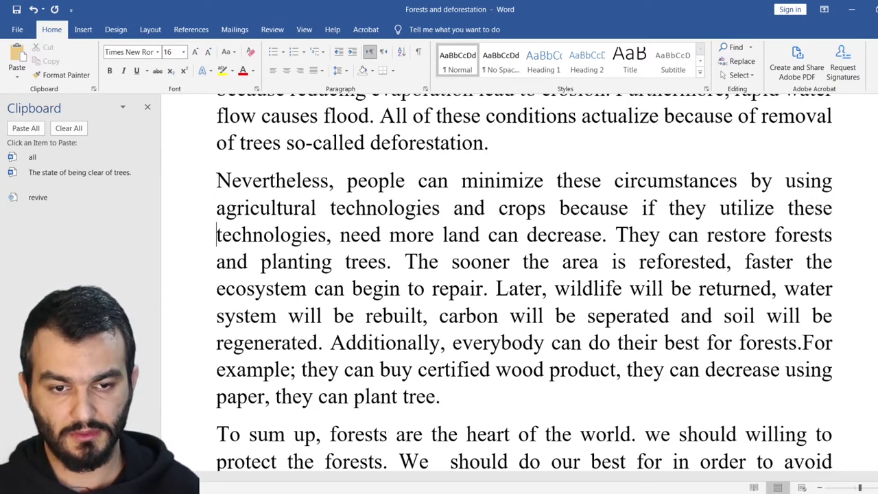
{"action": "left_click", "coordinate": [249, 235]}
{"action": "key", "text": "Left"}
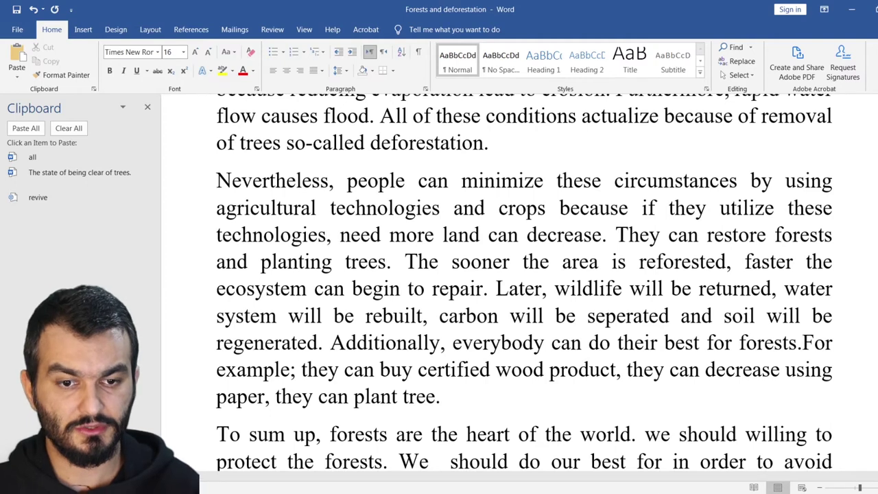
Step: Replace the second 'technologies' with 'systems (mechanisms – enginery)' and insert 'they will' before 'need'
{"action": "key", "text": "ctrl+shift+Left"}
{"action": "type", "text": "systems"}
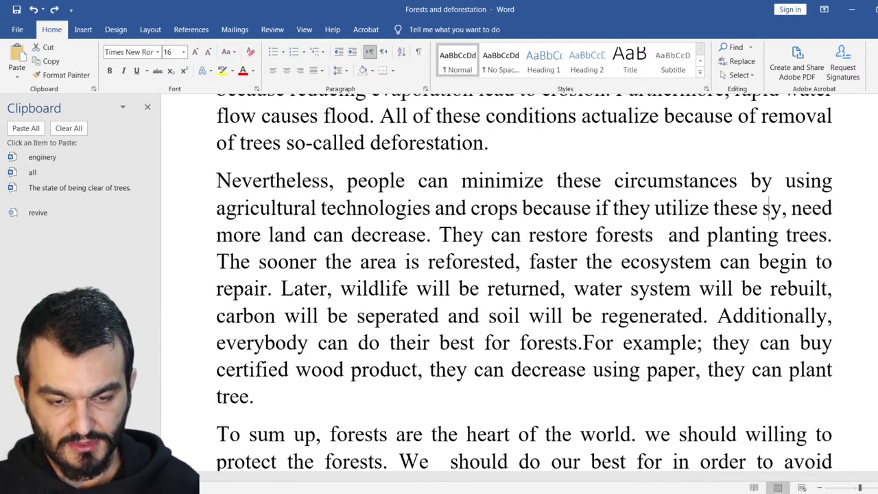
{"action": "type", "text": " ("}
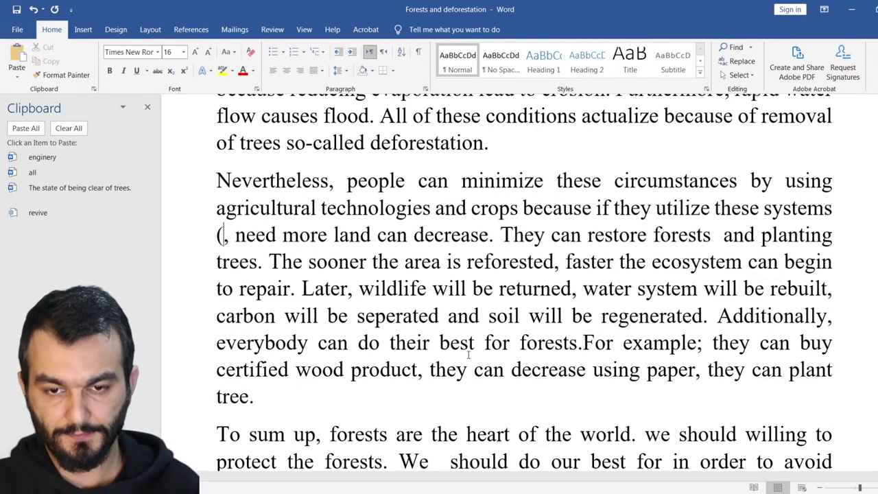
{"action": "type", "text": "mechanism"}
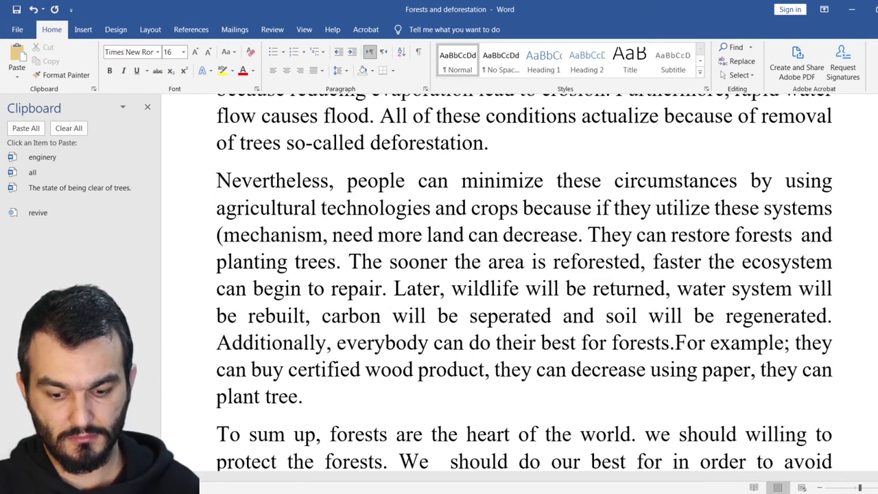
{"action": "type", "text": "0"}
{"action": "key", "text": "BackSpace"}
{"action": "key", "text": "BackSpace"}
{"action": "type", "text": "- "}
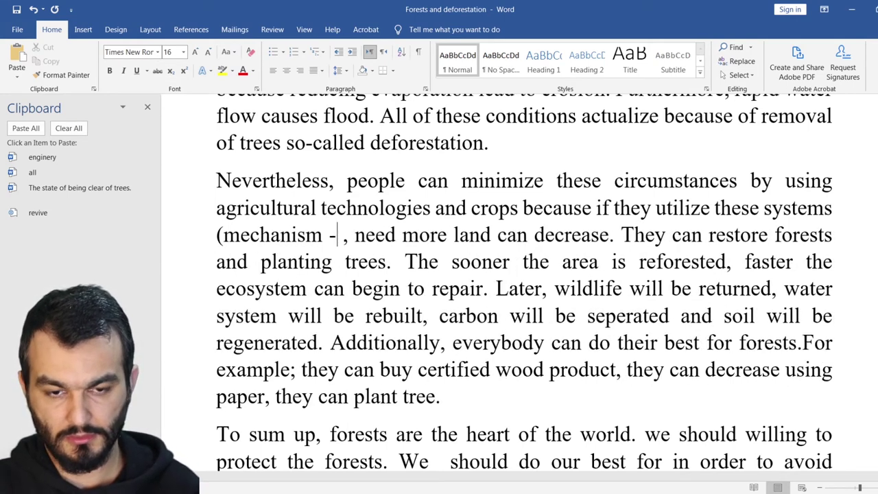
{"action": "type", "text": "engine"}
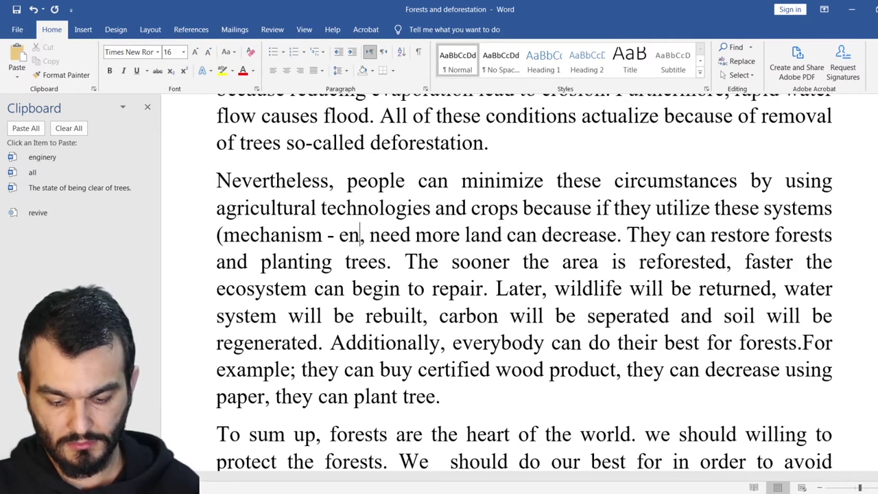
{"action": "type", "text": "ry)"}
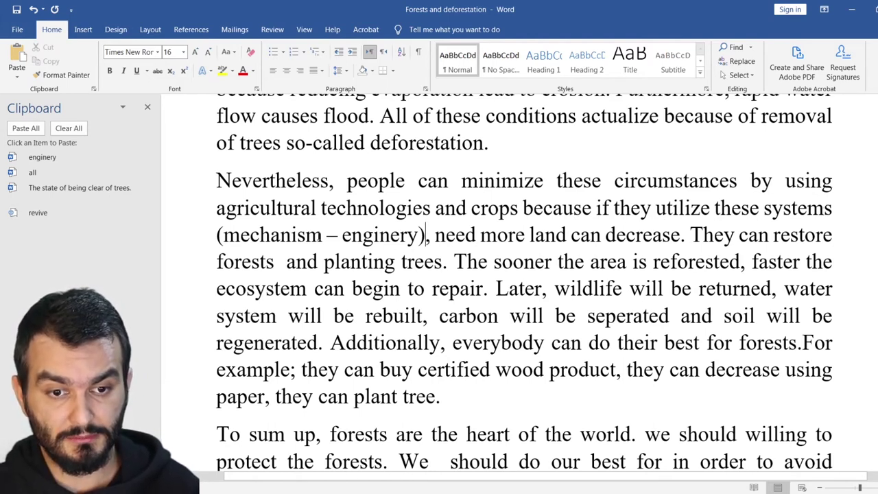
{"action": "left_click", "coordinate": [323, 237]}
{"action": "type", "text": "s"}
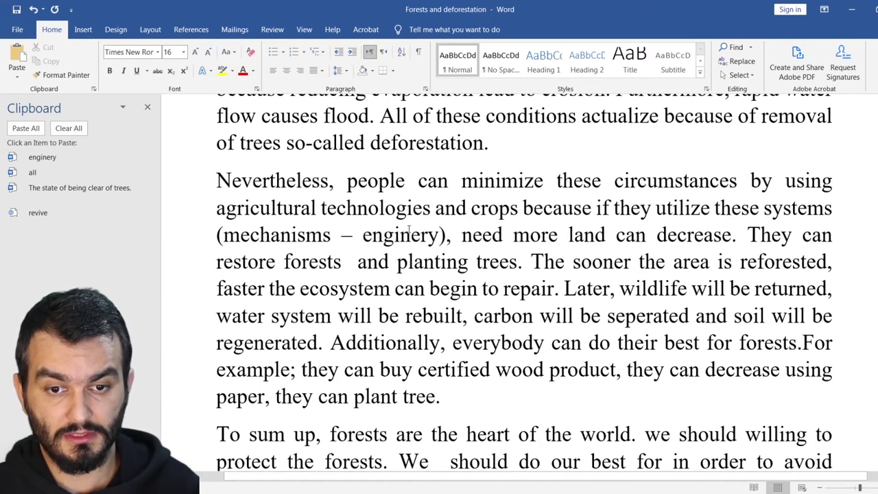
{"action": "left_click", "coordinate": [462, 235]}
{"action": "type", "text": "they "}
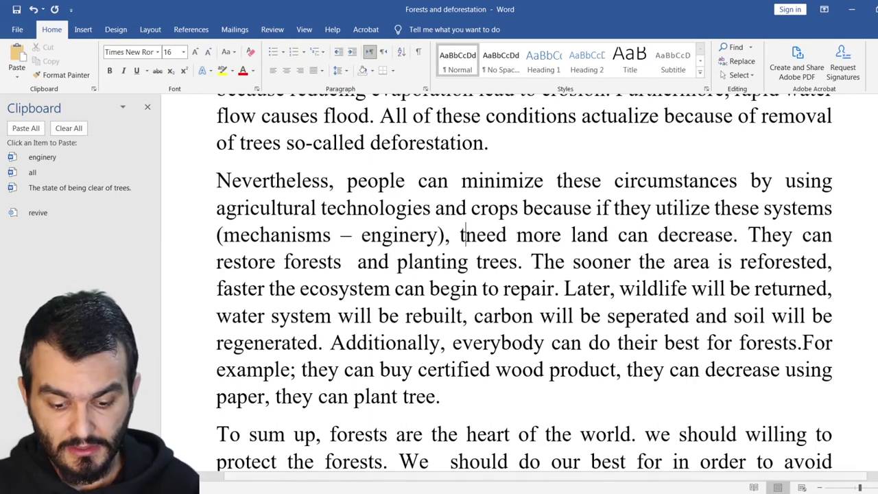
{"action": "type", "text": "will"}
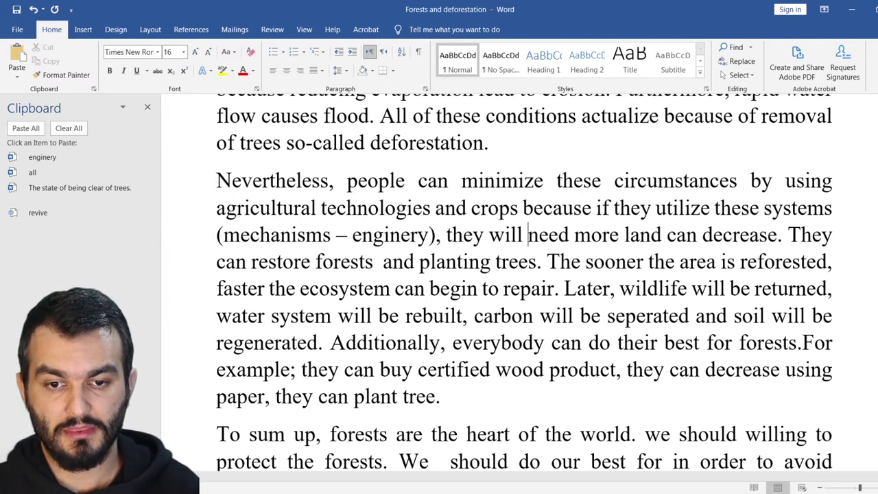
Step: Reword 'need more land' to 'face with the shortage of lands'
{"action": "left_click", "coordinate": [538, 235]}
{"action": "key", "text": "Right"}
{"action": "key", "text": "Right"}
{"action": "key", "text": "Right"}
{"action": "key", "text": "Right"}
{"action": "key", "text": "Right"}
{"action": "key", "text": "Right"}
{"action": "key", "text": "Right"}
{"action": "key", "text": "Right"}
{"action": "key", "text": "Right"}
{"action": "key", "text": "Right"}
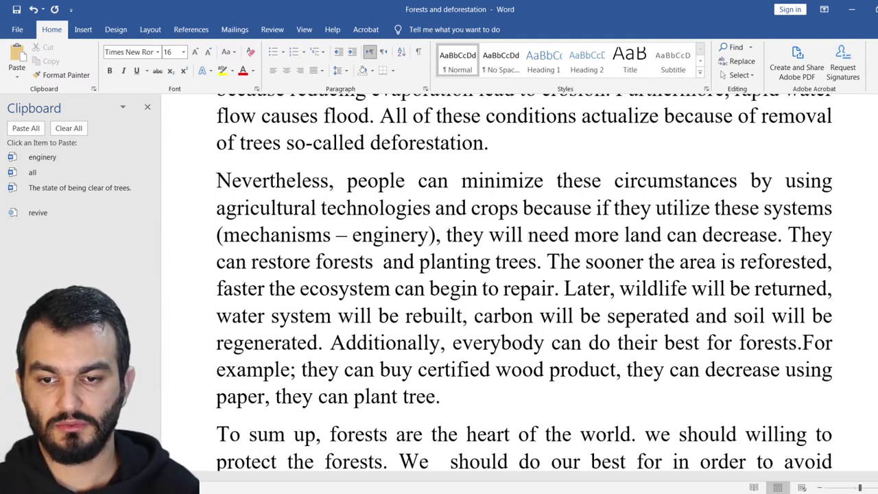
{"action": "key", "text": "Right"}
{"action": "key", "text": "Right"}
{"action": "key", "text": "Right"}
{"action": "key", "text": "Right"}
{"action": "key", "text": "Right"}
{"action": "key", "text": "Right"}
{"action": "key", "text": "Right"}
{"action": "key", "text": "Right"}
{"action": "key", "text": "Right"}
{"action": "key", "text": "Right"}
{"action": "key", "text": "Right"}
{"action": "key", "text": "Right"}
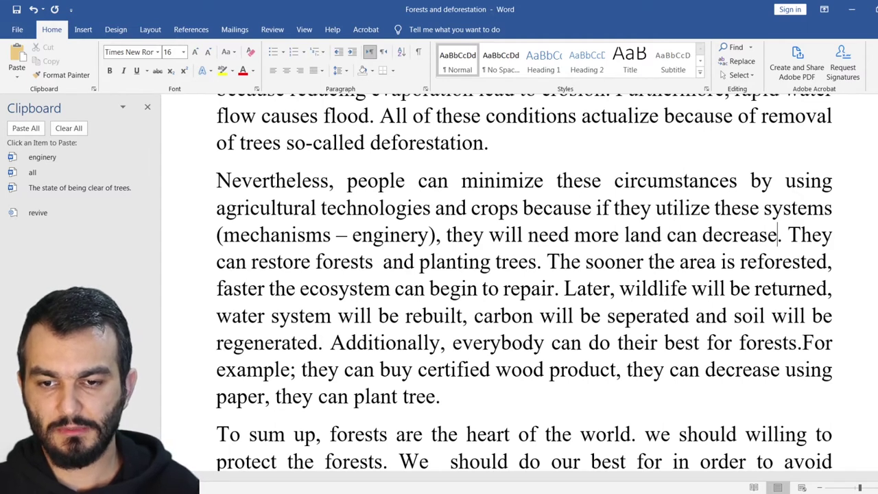
{"action": "key", "text": "shift+Left"}
{"action": "key", "text": "shift+Left"}
{"action": "key", "text": "shift+Left"}
{"action": "key", "text": "shift+Left"}
{"action": "key", "text": "shift+Left"}
{"action": "key", "text": "shift+Left"}
{"action": "key", "text": "shift+Left"}
{"action": "key", "text": "shift+Left"}
{"action": "key", "text": "shift+Left"}
{"action": "key", "text": "shift+Left"}
{"action": "key", "text": "shift+Left"}
{"action": "key", "text": "shift+Left"}
{"action": "key", "text": "shift+Left"}
{"action": "key", "text": "shift+Left"}
{"action": "key", "text": "shift+Left"}
{"action": "key", "text": "shift+Left"}
{"action": "key", "text": "shift+Left"}
{"action": "key", "text": "shift+Left"}
{"action": "key", "text": "shift+Left"}
{"action": "key", "text": "shift+Left"}
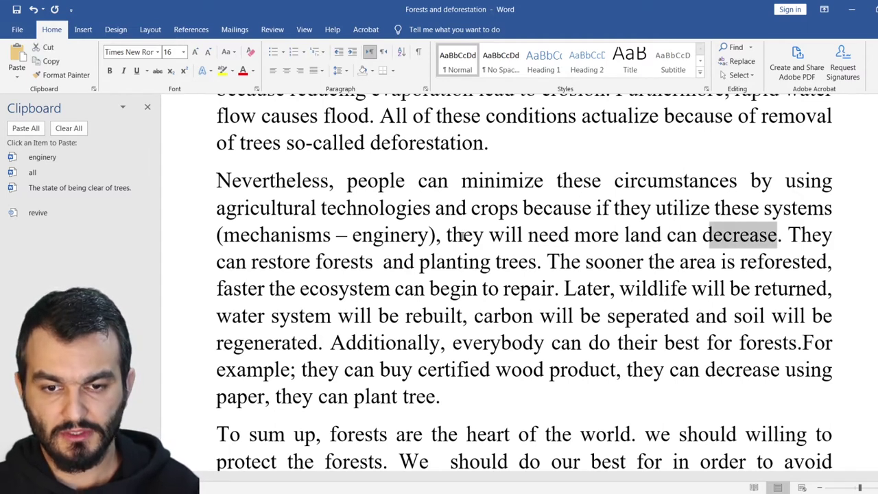
{"action": "key", "text": "Left"}
{"action": "key", "text": "Left"}
{"action": "key", "text": "Left"}
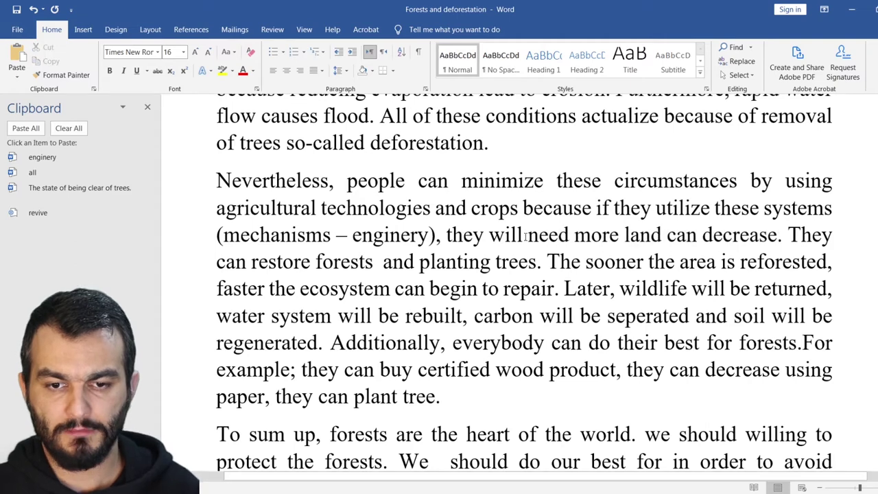
{"action": "type", "text": "face with"}
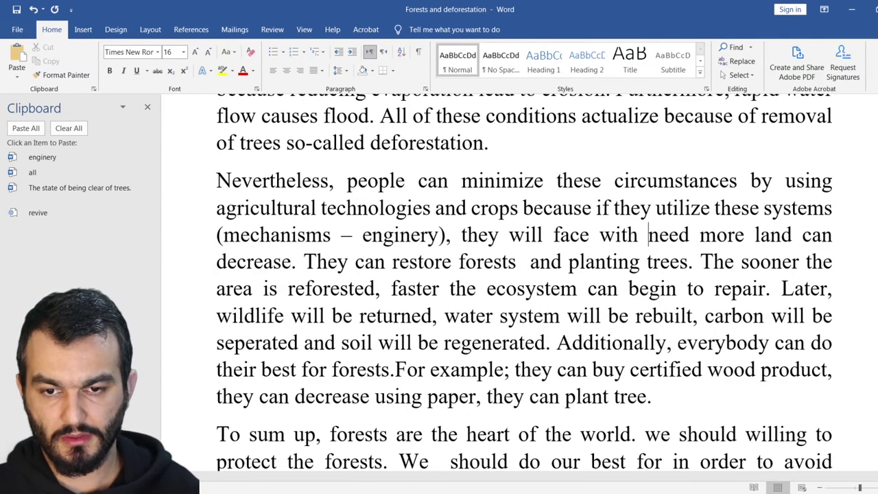
{"action": "key", "text": "Delete"}
{"action": "key", "text": "Delete"}
{"action": "key", "text": "Delete"}
{"action": "key", "text": "Delete"}
{"action": "key", "text": "Delete"}
{"action": "key", "text": "Delete"}
{"action": "key", "text": "Delete"}
{"action": "key", "text": "Delete"}
{"action": "key", "text": "Delete"}
{"action": "type", "text": "the shorta"}
{"action": "type", "text": "ge of"}
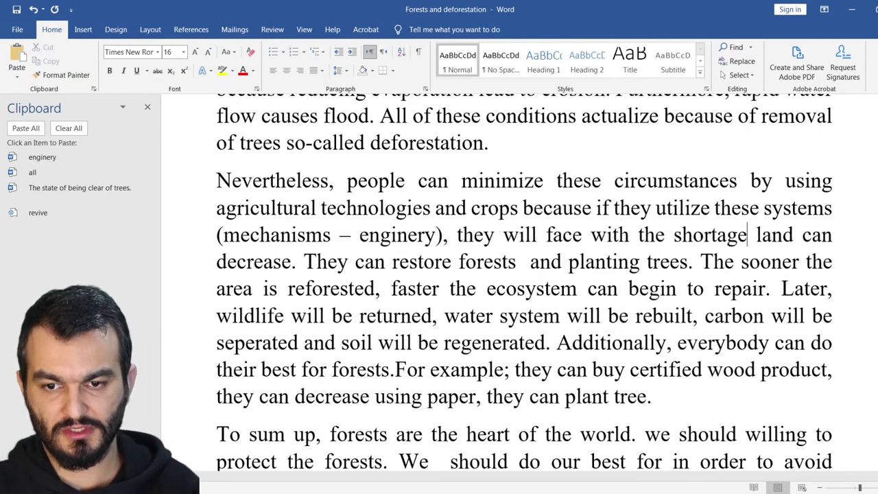
{"action": "key", "text": "Right"}
{"action": "key", "text": "Right"}
{"action": "key", "text": "Right"}
{"action": "key", "text": "Right"}
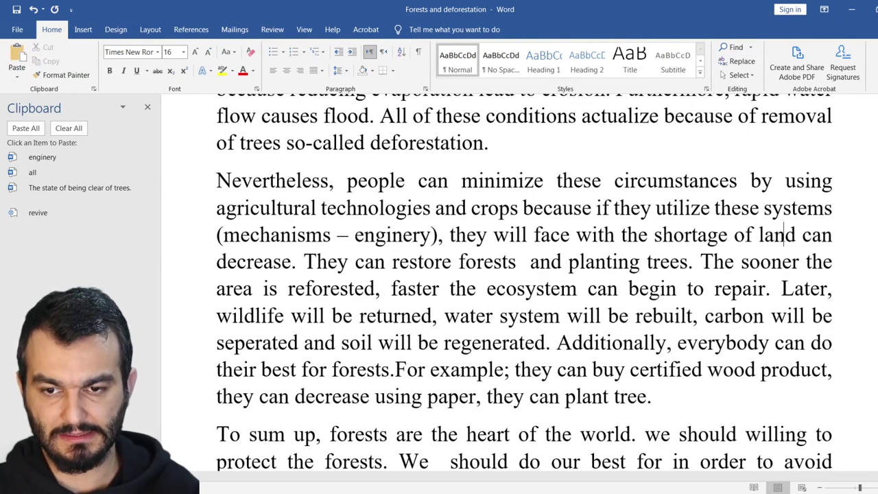
{"action": "type", "text": "s"}
Step: Remove 'can decrease' and replace 'and' with 'by' before 'planting trees'
{"action": "key", "text": "Right"}
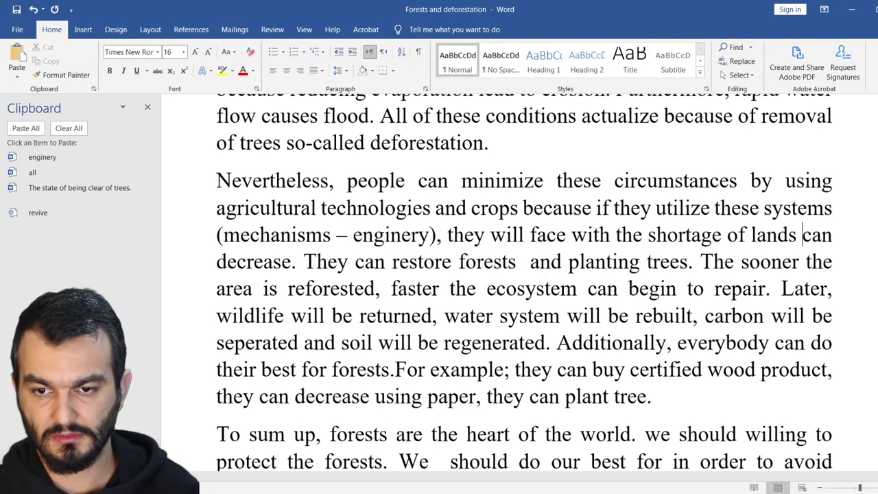
{"action": "key", "text": "shift+Right"}
{"action": "key", "text": "shift+Right"}
{"action": "key", "text": "shift+Right"}
{"action": "key", "text": "shift+Right"}
{"action": "key", "text": "shift+Right"}
{"action": "key", "text": "shift+Right"}
{"action": "key", "text": "shift+Right"}
{"action": "key", "text": "shift+Right"}
{"action": "key", "text": "shift+Right"}
{"action": "key", "text": "shift+Right"}
{"action": "key", "text": "shift+Right"}
{"action": "key", "text": "shift+Right"}
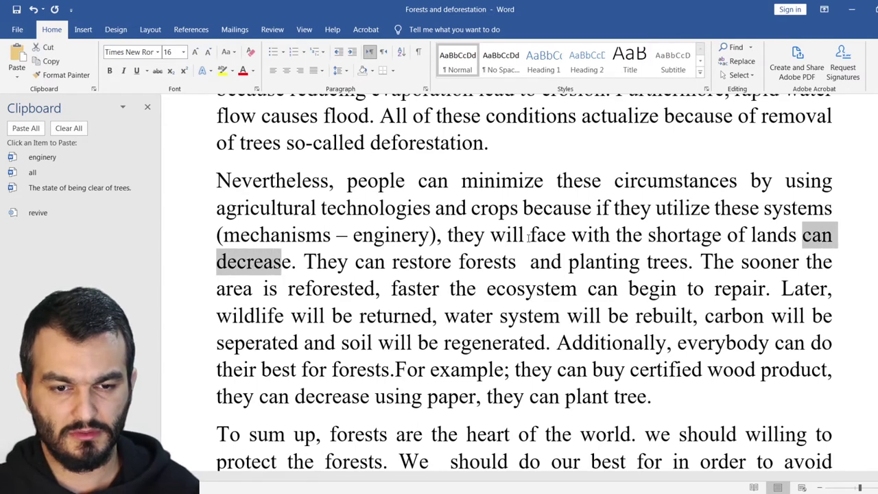
{"action": "key", "text": "Delete"}
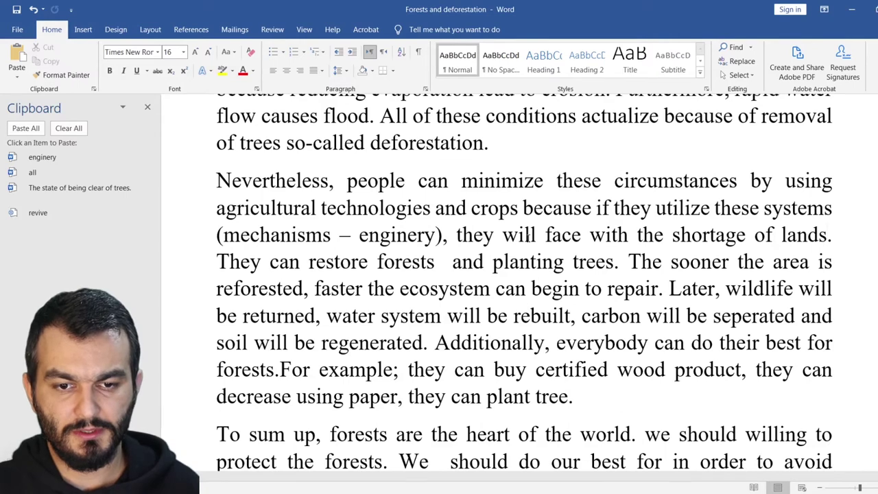
{"action": "left_click", "coordinate": [485, 261]}
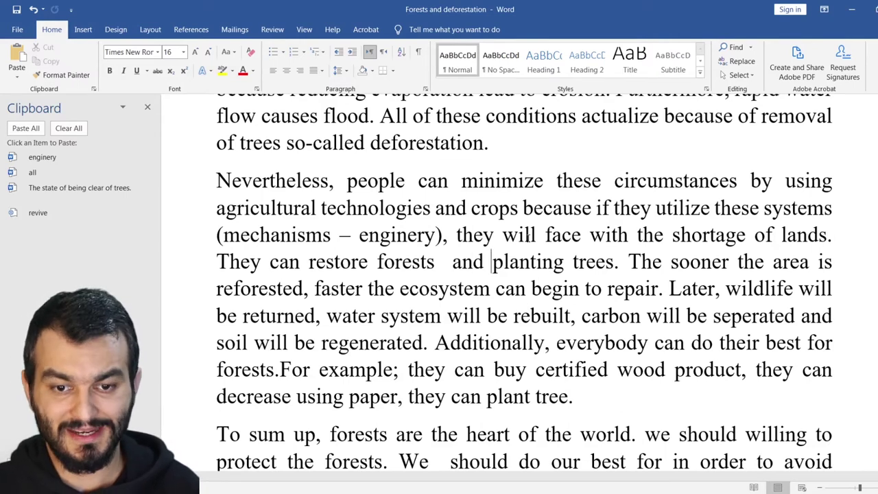
{"action": "key", "text": "BackSpace"}
{"action": "key", "text": "BackSpace"}
{"action": "key", "text": "BackSpace"}
{"action": "key", "text": "BackSpace"}
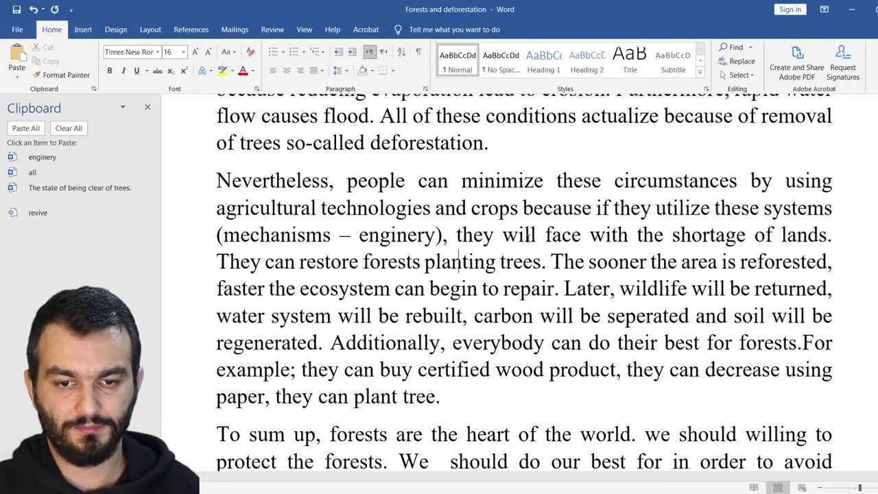
{"action": "type", "text": "by"}
{"action": "key", "text": "Left"}
{"action": "key", "text": "Left"}
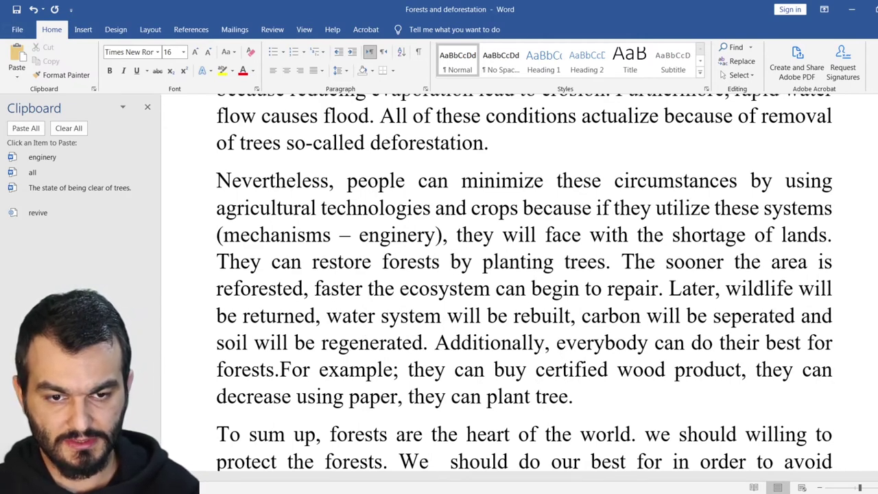
{"action": "key", "text": "Right"}
{"action": "key", "text": "Right"}
{"action": "key", "text": "Right"}
{"action": "key", "text": "Right"}
{"action": "key", "text": "Right"}
{"action": "key", "text": "Right"}
{"action": "key", "text": "Right"}
{"action": "key", "text": "Right"}
{"action": "key", "text": "Right"}
{"action": "key", "text": "Right"}
{"action": "key", "text": "Right"}
{"action": "key", "text": "Right"}
{"action": "key", "text": "Right"}
{"action": "key", "text": "Right"}
{"action": "key", "text": "Right"}
{"action": "key", "text": "Right"}
{"action": "key", "text": "Right"}
{"action": "key", "text": "Right"}
{"action": "key", "text": "Right"}
{"action": "key", "text": "Right"}
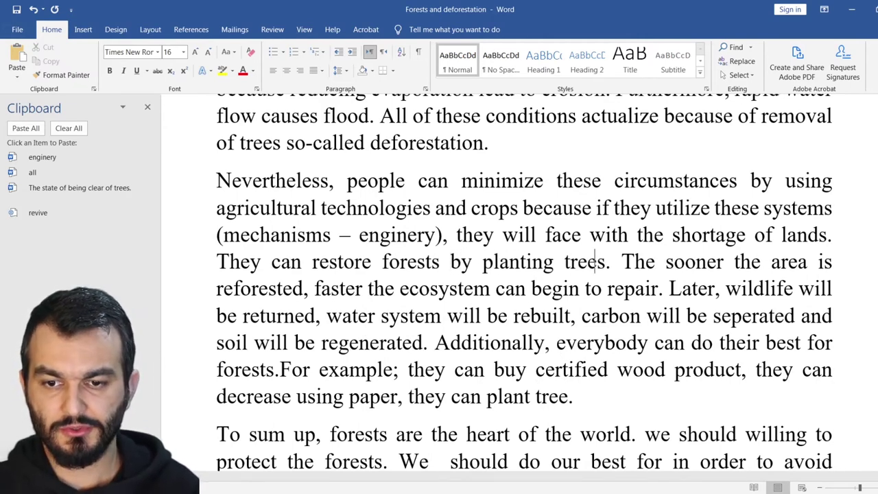
Step: Insert 'the' after 'reforested,' so it reads 'the faster the ecosystem'
{"action": "key", "text": "Right"}
{"action": "key", "text": "Right"}
{"action": "key", "text": "Right"}
{"action": "key", "text": "Right"}
{"action": "key", "text": "Right"}
{"action": "key", "text": "Right"}
{"action": "key", "text": "Right"}
{"action": "key", "text": "Right"}
{"action": "key", "text": "Right"}
{"action": "key", "text": "Right"}
{"action": "key", "text": "Right"}
{"action": "key", "text": "Right"}
{"action": "key", "text": "Right"}
{"action": "key", "text": "Right"}
{"action": "key", "text": "Right"}
{"action": "key", "text": "Right"}
{"action": "key", "text": "Right"}
{"action": "key", "text": "Right"}
{"action": "key", "text": "Right"}
{"action": "key", "text": "Right"}
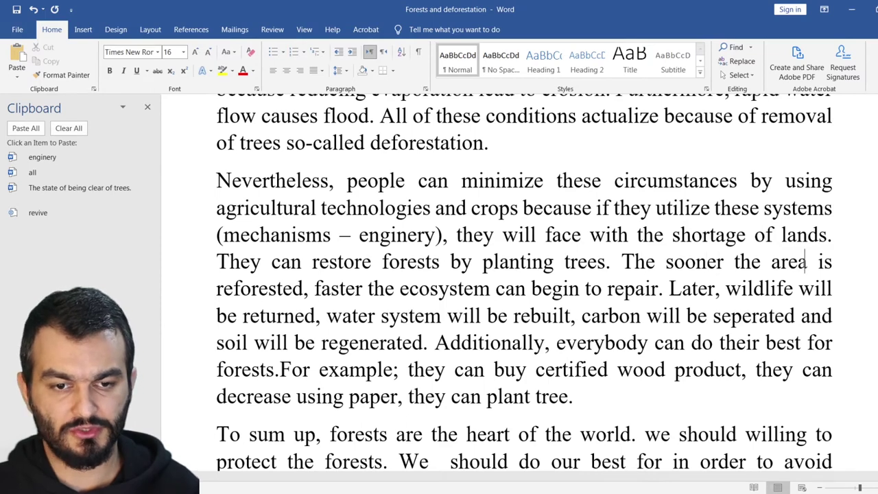
{"action": "type", "text": "the"}
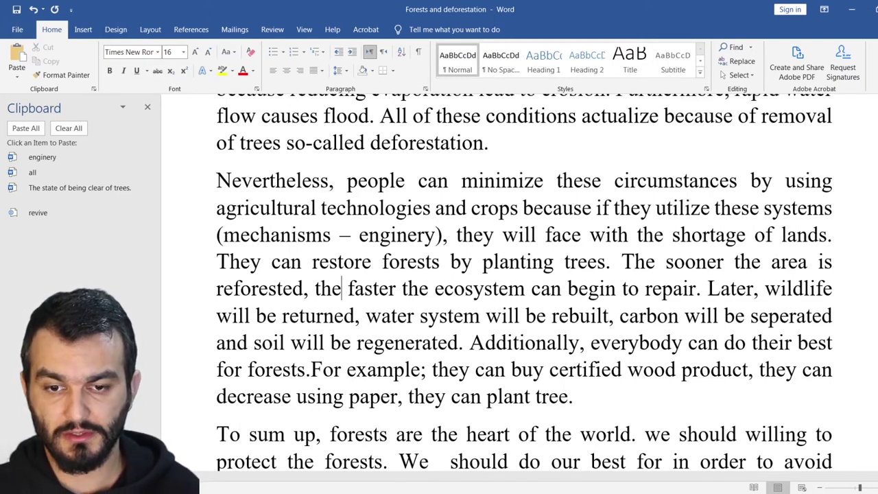
{"action": "key", "text": "Right"}
Step: Correct the misspelling 'seperated' to 'separated'
{"action": "left_click_drag", "start_coordinate": [705, 289], "coordinate": [591, 318]}
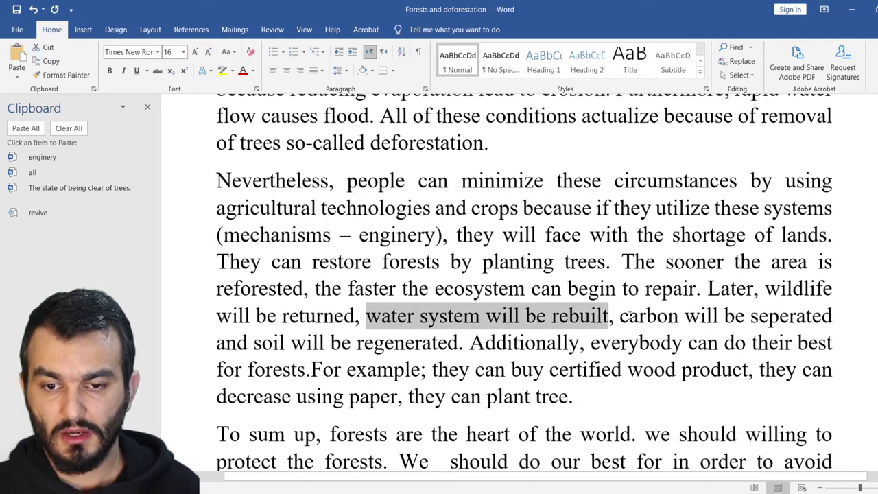
{"action": "left_click_drag", "start_coordinate": [685, 317], "coordinate": [790, 320]}
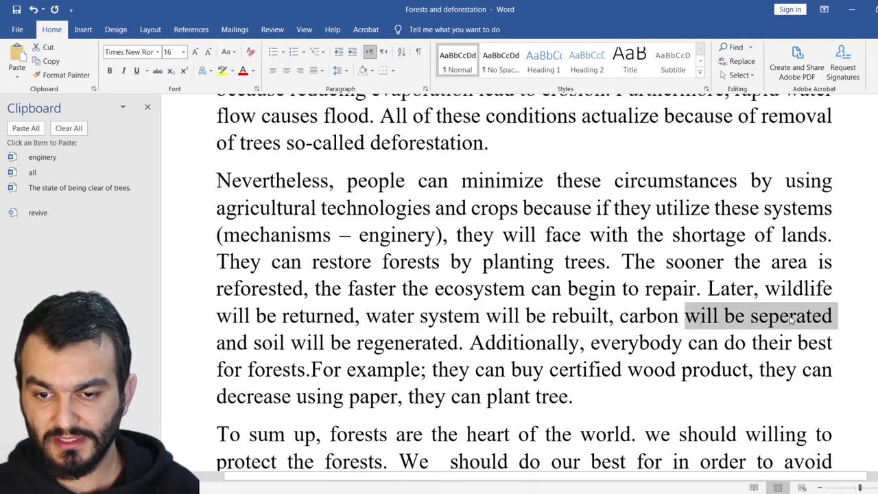
{"action": "left_click", "coordinate": [789, 318]}
{"action": "key", "text": "BackSpace"}
{"action": "type", "text": "a"}
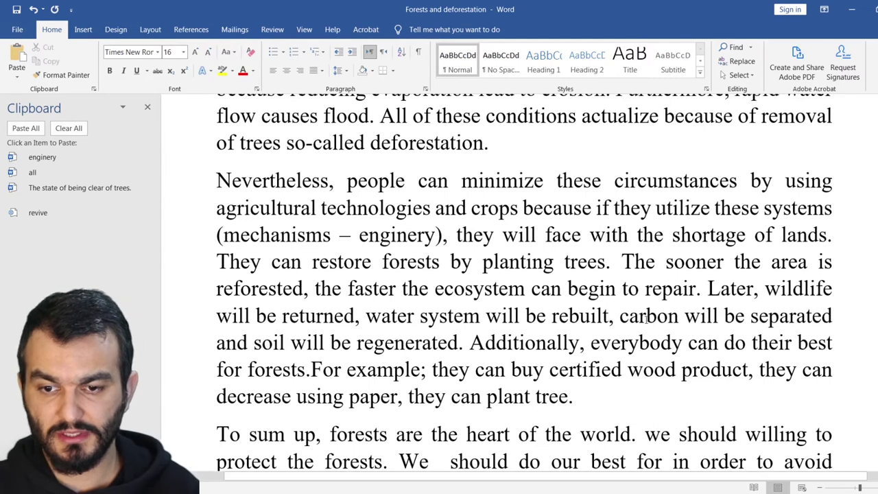
{"action": "left_click_drag", "start_coordinate": [231, 341], "coordinate": [416, 351]}
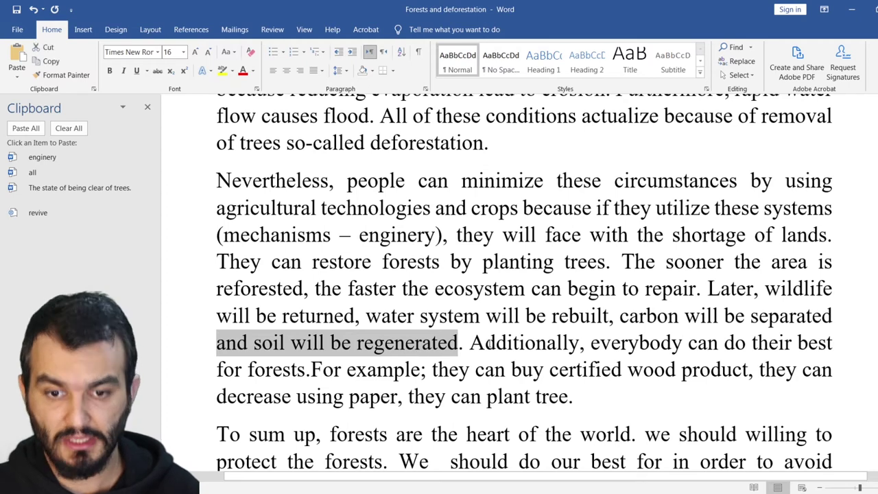
{"action": "left_click", "coordinate": [520, 350]}
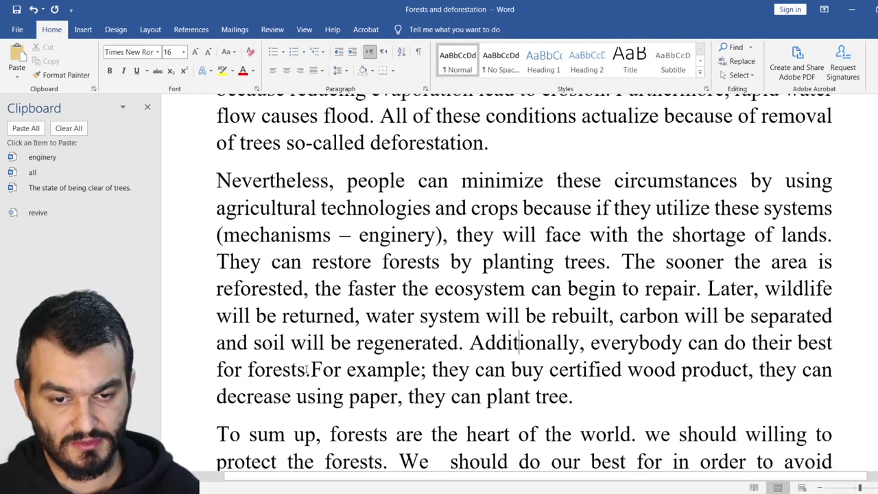
Step: Replace 'forests' with 'woods' and add a space before 'For'
{"action": "left_click_drag", "start_coordinate": [306, 369], "coordinate": [248, 369]}
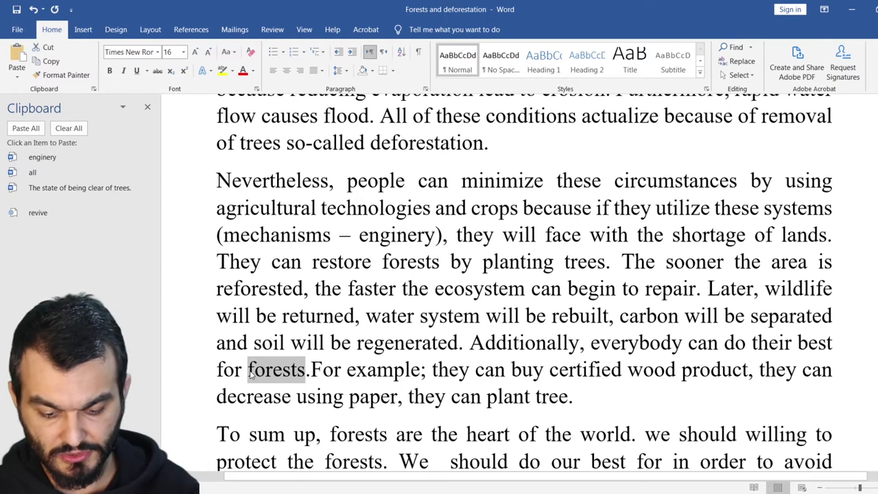
{"action": "type", "text": "pal"}
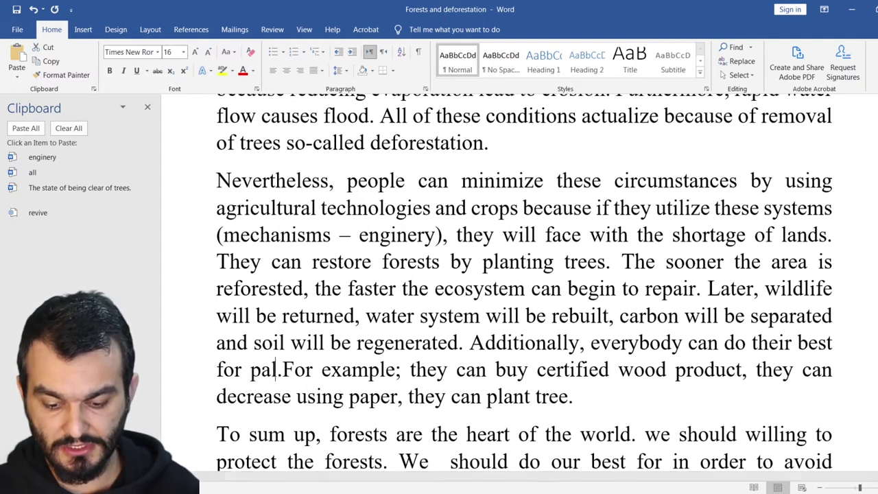
{"action": "key", "text": "BackSpace"}
{"action": "key", "text": "BackSpace"}
{"action": "type", "text": "lantation"}
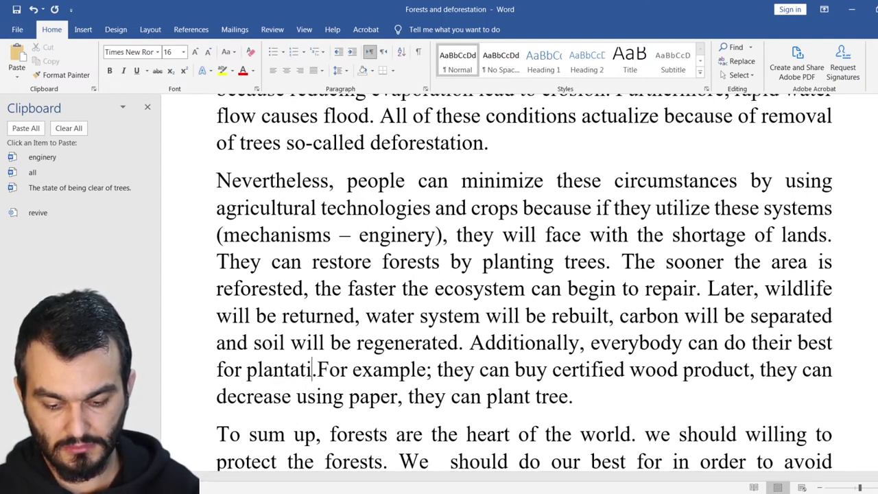
{"action": "key", "text": "BackSpace"}
{"action": "key", "text": "BackSpace"}
{"action": "key", "text": "BackSpace"}
{"action": "key", "text": "BackSpace"}
{"action": "key", "text": "BackSpace"}
{"action": "key", "text": "BackSpace"}
{"action": "key", "text": "BackSpace"}
{"action": "key", "text": "BackSpace"}
{"action": "key", "text": "BackSpace"}
{"action": "key", "text": "BackSpace"}
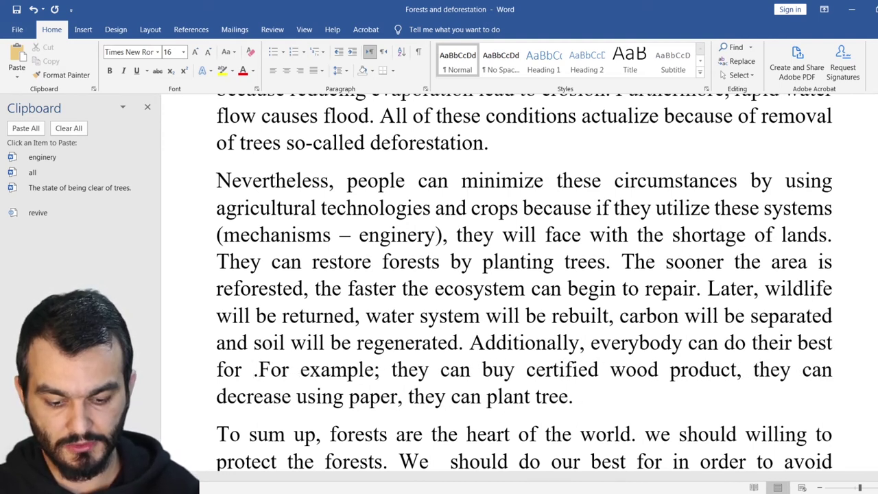
{"action": "type", "text": "woods"}
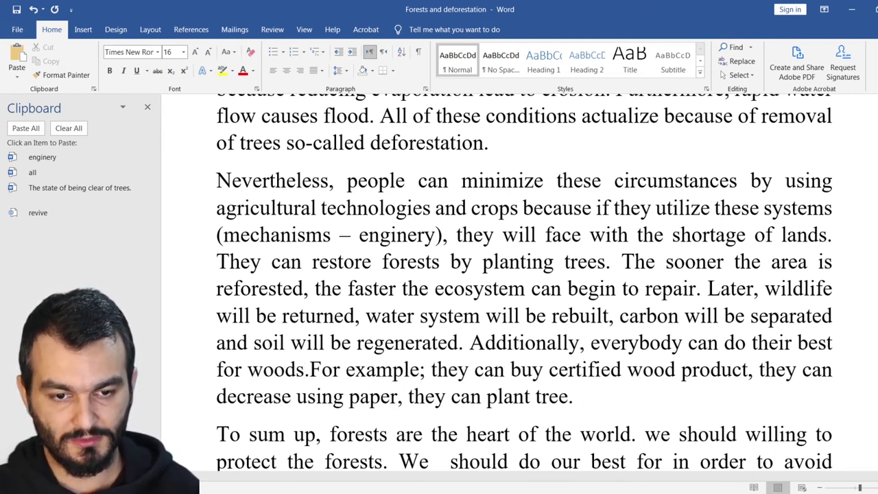
{"action": "key", "text": "Right"}
Step: Change 'example' to 'instance', 'buy' to 'purchase', and 'product' to 'products'
{"action": "key", "text": "Right"}
{"action": "key", "text": "Right"}
{"action": "key", "text": "Right"}
{"action": "key", "text": "Right"}
{"action": "key", "text": "Right"}
{"action": "key", "text": "Right"}
{"action": "key", "text": "Right"}
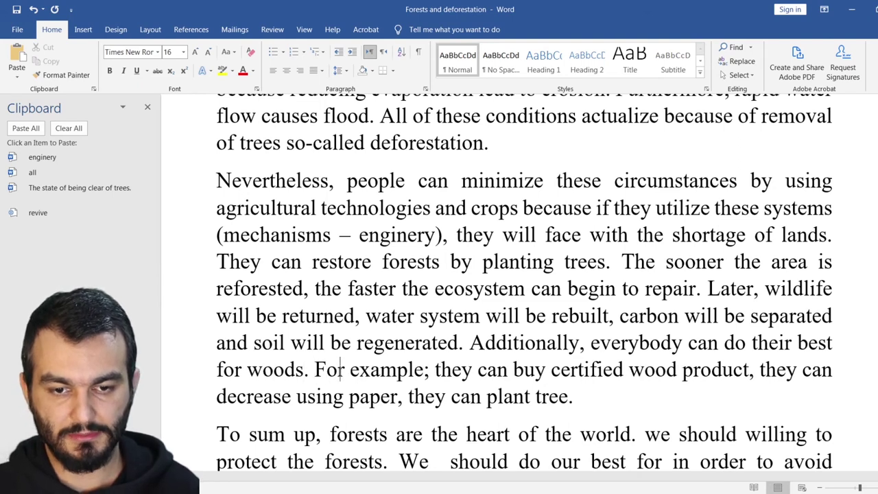
{"action": "key", "text": "Right"}
{"action": "key", "text": "Right"}
{"action": "key", "text": "Right"}
{"action": "key", "text": "Right"}
{"action": "key", "text": "BackSpace"}
{"action": "key", "text": "BackSpace"}
{"action": "key", "text": "BackSpace"}
{"action": "key", "text": "BackSpace"}
{"action": "key", "text": "BackSpace"}
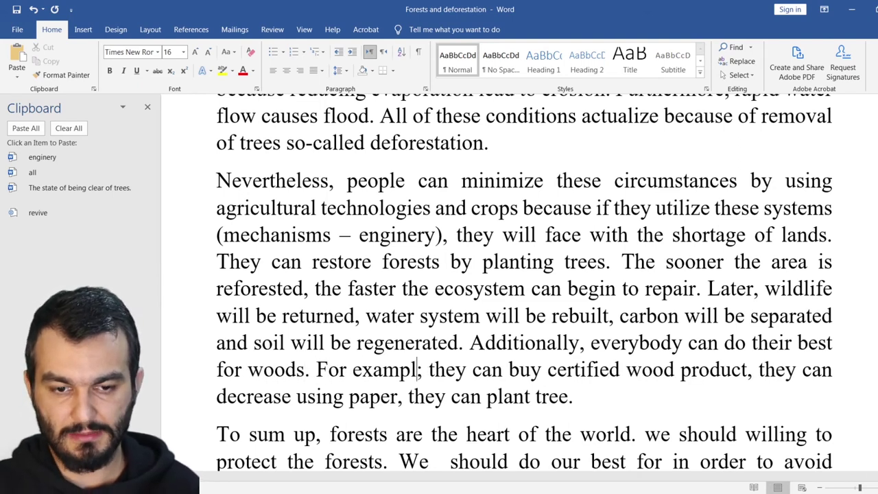
{"action": "key", "text": "BackSpace"}
{"action": "key", "text": "BackSpace"}
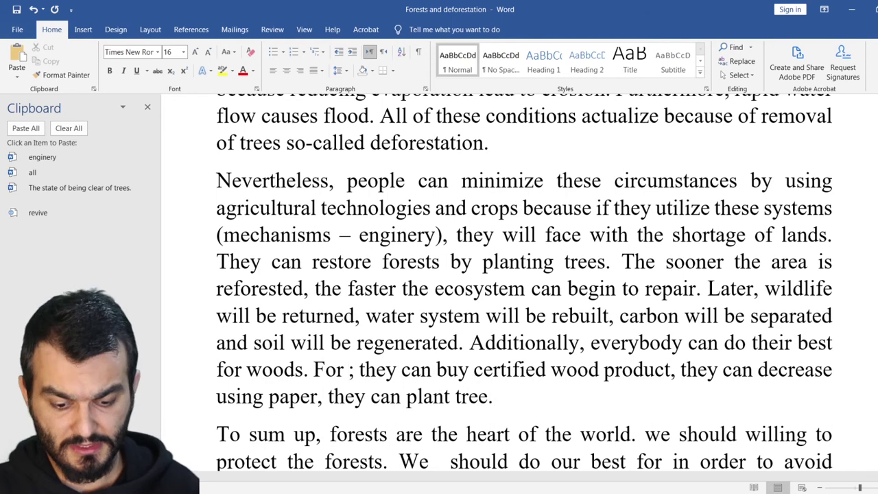
{"action": "type", "text": "instance"}
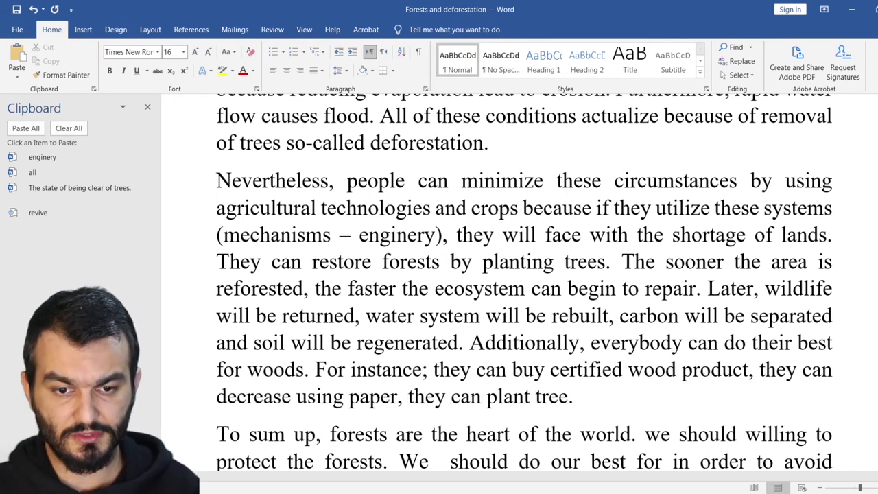
{"action": "double_click", "coordinate": [528, 371]}
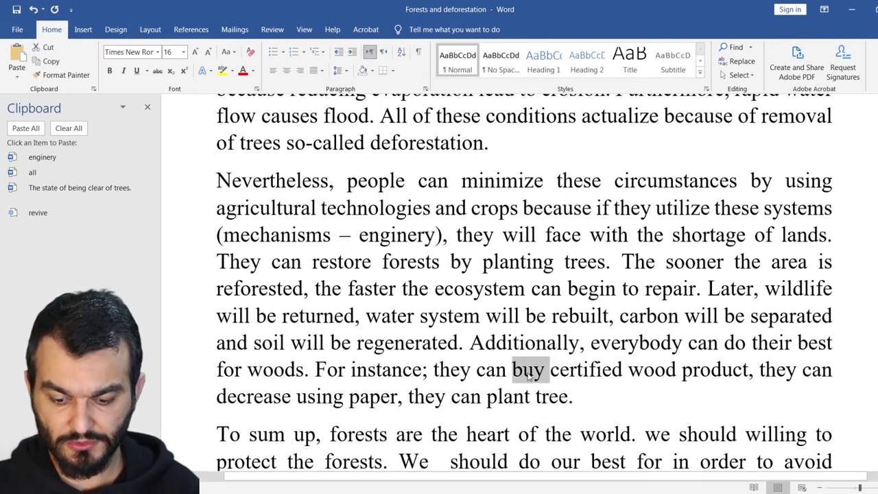
{"action": "type", "text": "purchase"}
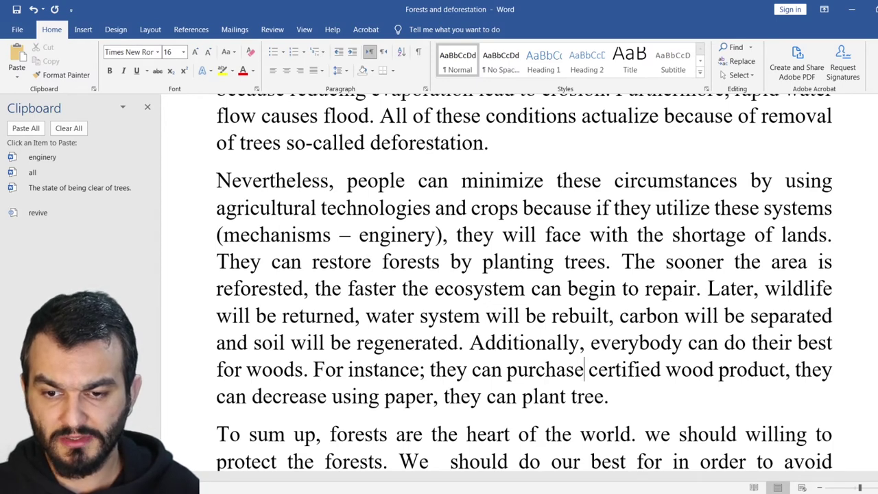
{"action": "left_click", "coordinate": [588, 369]}
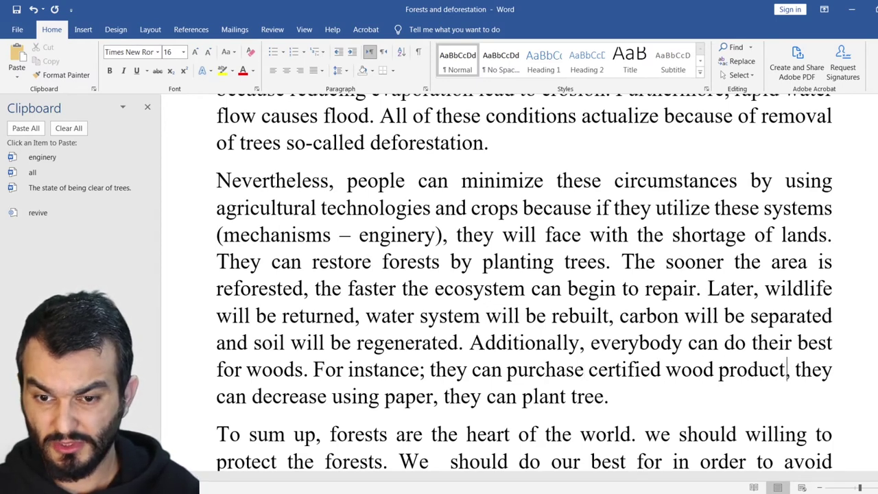
{"action": "left_click", "coordinate": [788, 369]}
{"action": "type", "text": "s"}
{"action": "left_click", "coordinate": [223, 395]}
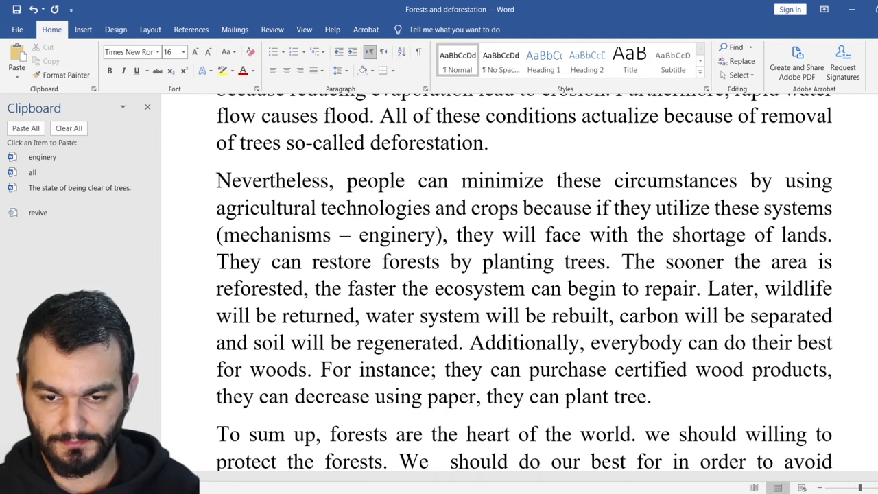
Step: Insert 'not only' after 'they can' and replace the comma after 'products' with 'but also'
{"action": "left_click", "coordinate": [521, 371]}
{"action": "type", "text": "not"}
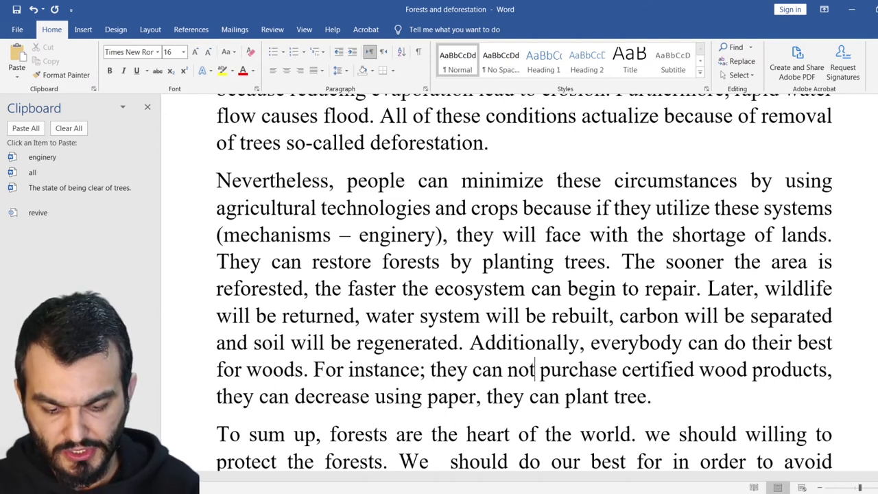
{"action": "type", "text": " only"}
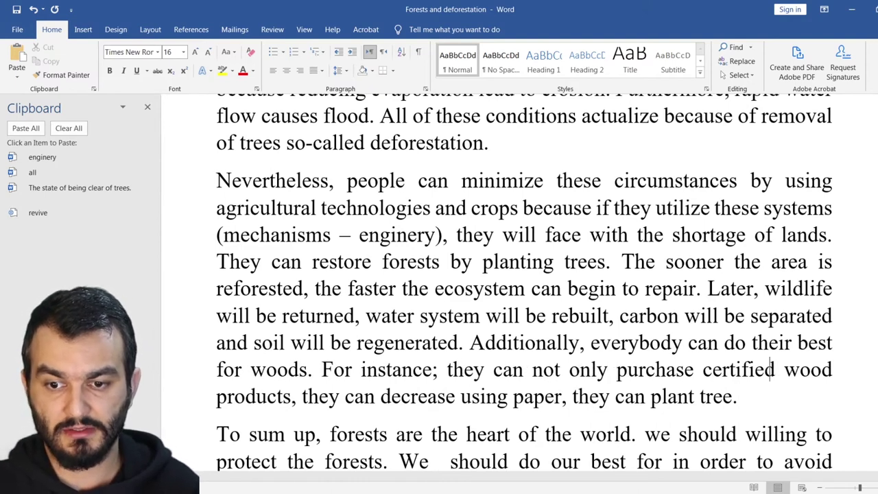
{"action": "left_click", "coordinate": [217, 396]}
{"action": "left_click", "coordinate": [296, 396]}
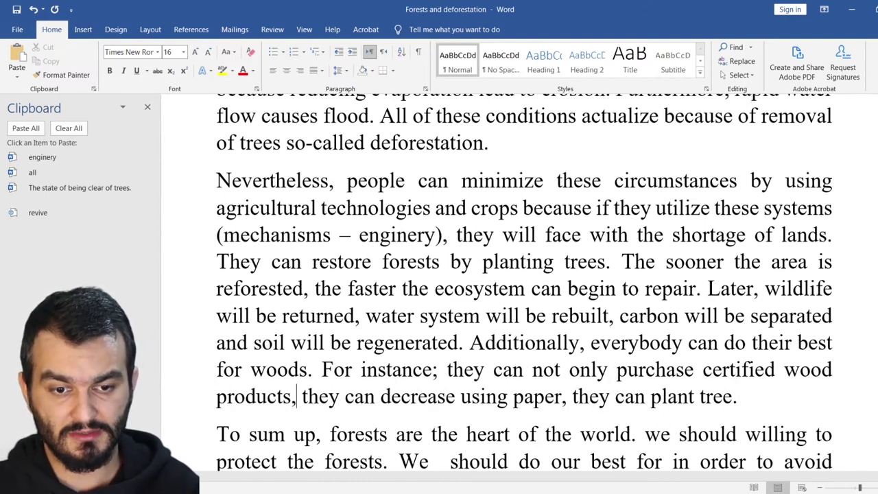
{"action": "key", "text": "BackSpace"}
{"action": "type", "text": "but also"}
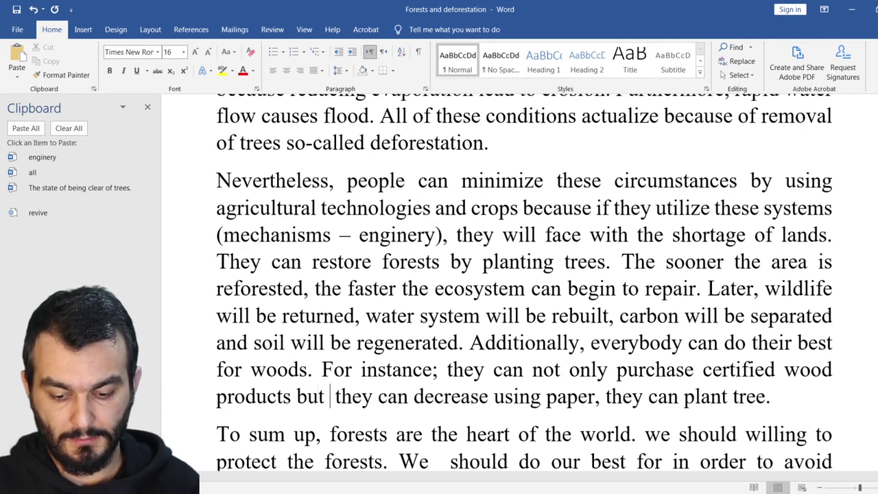
Step: Change 'can decrease using' to 'are able to lesse usage of'
{"action": "key", "text": "ctrl+Right"}
{"action": "key", "text": "Delete"}
{"action": "key", "text": "Delete"}
{"action": "key", "text": "Delete"}
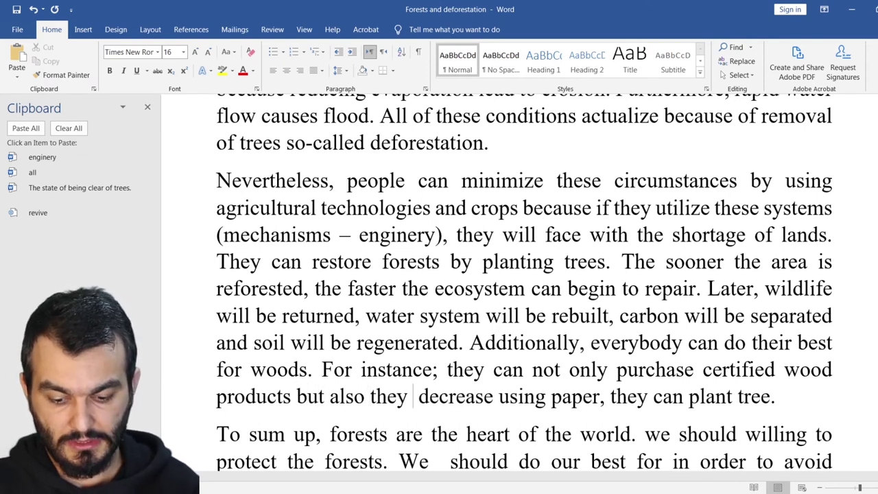
{"action": "type", "text": "are able to"}
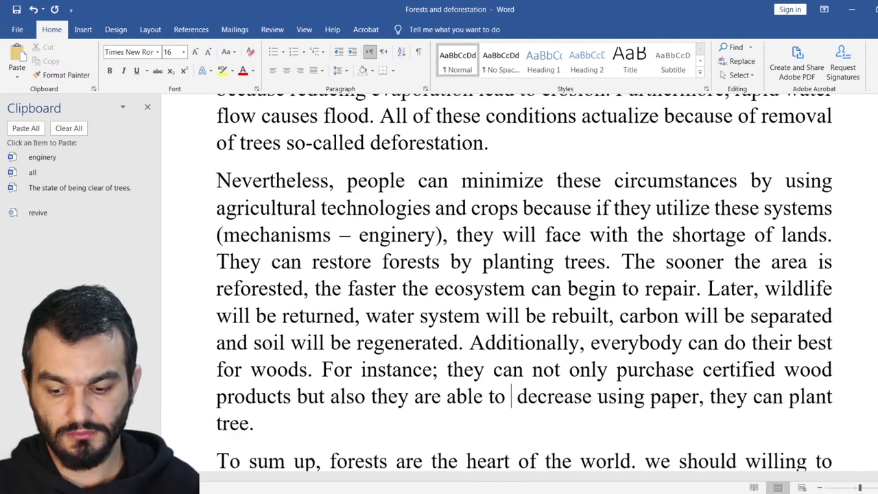
{"action": "key", "text": "Delete"}
{"action": "key", "text": "shift+Right"}
{"action": "key", "text": "shift+Right"}
{"action": "key", "text": "shift+Right"}
{"action": "key", "text": "shift+Right"}
{"action": "key", "text": "shift+Right"}
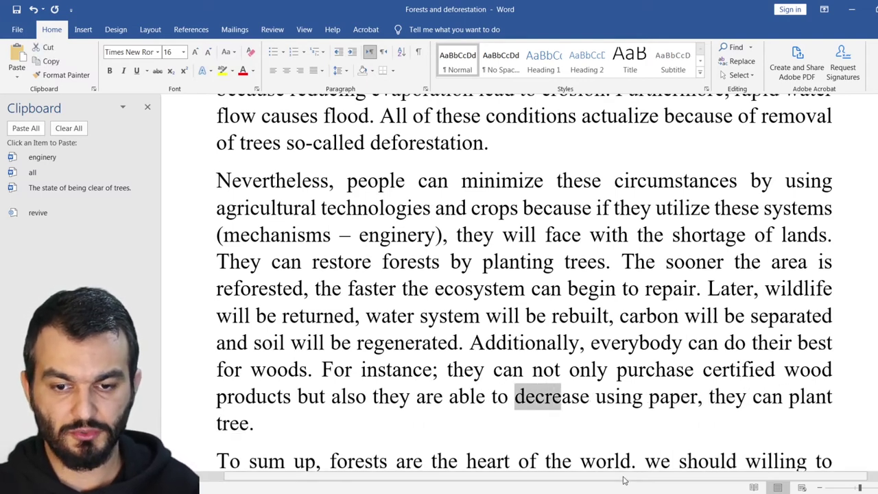
{"action": "key", "text": "shift+Right"}
{"action": "key", "text": "shift+Right"}
{"action": "key", "text": "shift+Right"}
{"action": "type", "text": "lesse"}
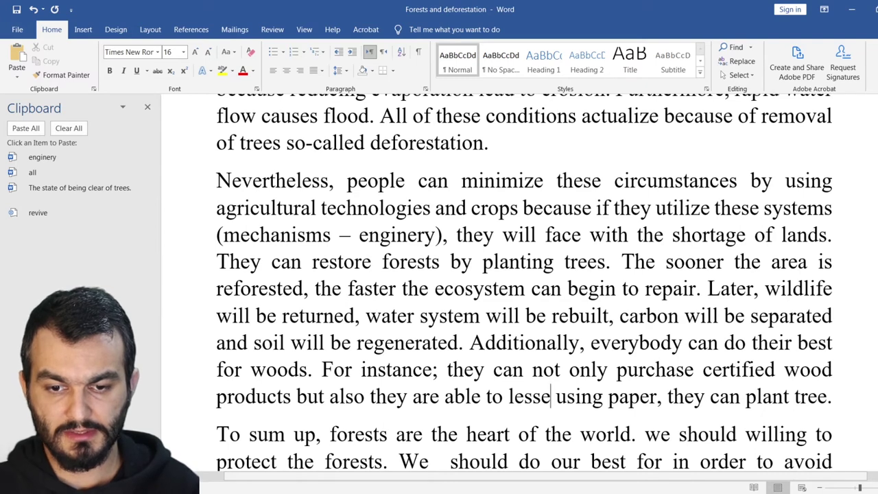
{"action": "left_click", "coordinate": [556, 396]}
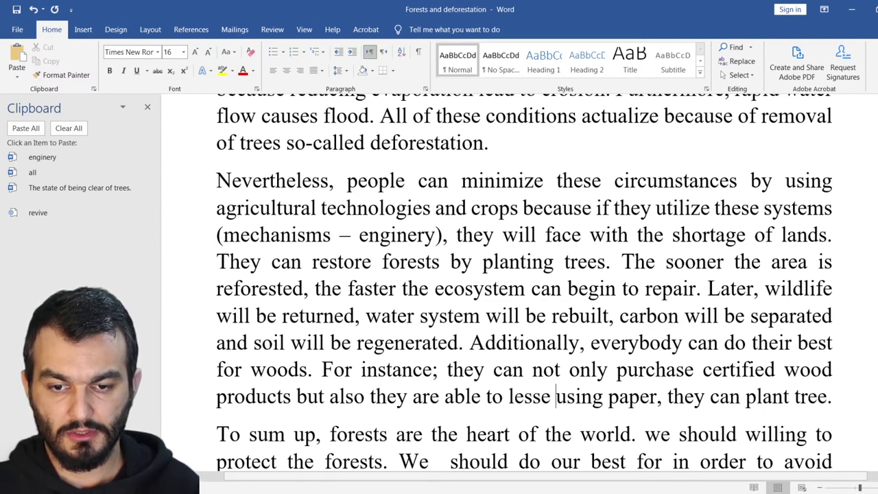
{"action": "key", "text": "Right"}
{"action": "key", "text": "Right"}
{"action": "key", "text": "Right"}
{"action": "key", "text": "Right"}
{"action": "key", "text": "Right"}
{"action": "key", "text": "BackSpace"}
{"action": "key", "text": "BackSpace"}
{"action": "key", "text": "BackSpace"}
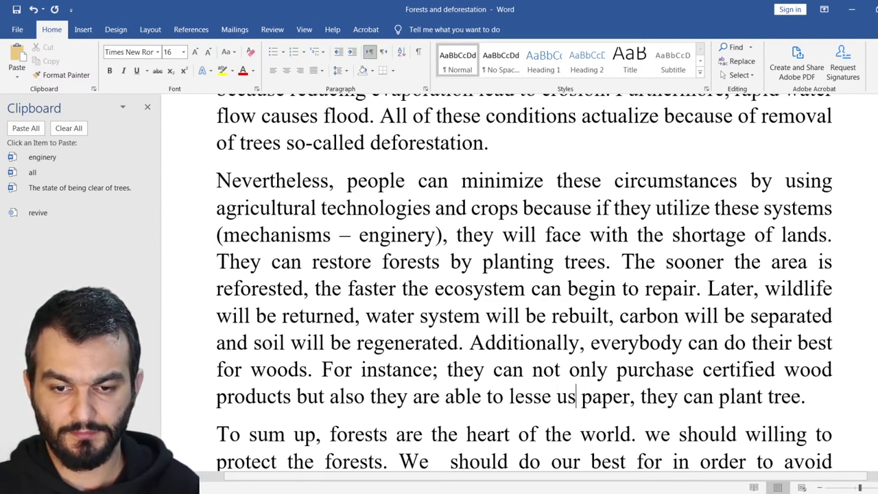
{"action": "type", "text": "age of"}
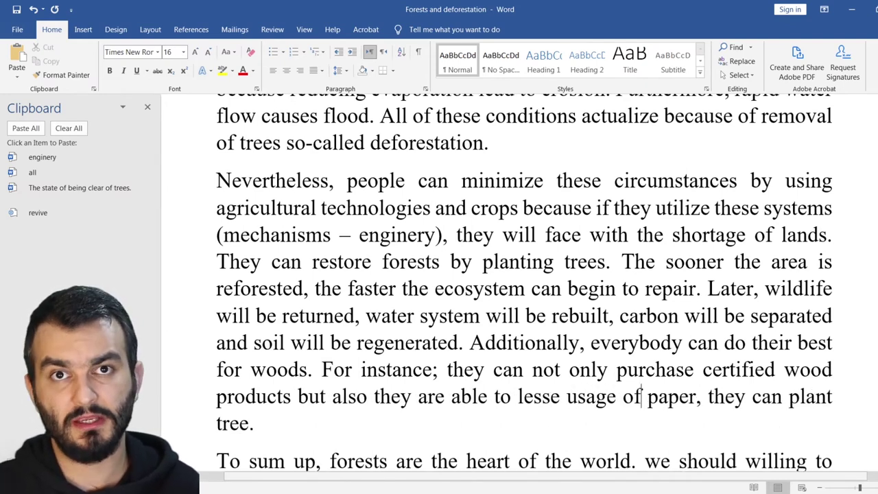
Step: Replace the comma after 'paper' with 'on the other hand' and write 'also plant trees'
{"action": "key", "text": "ctrl+Right"}
{"action": "key", "text": "Delete"}
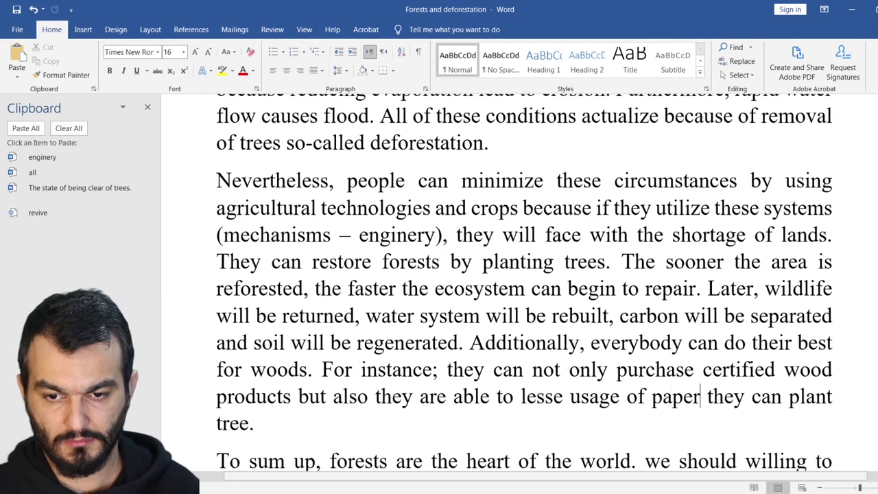
{"action": "type", "text": "on the other hand"}
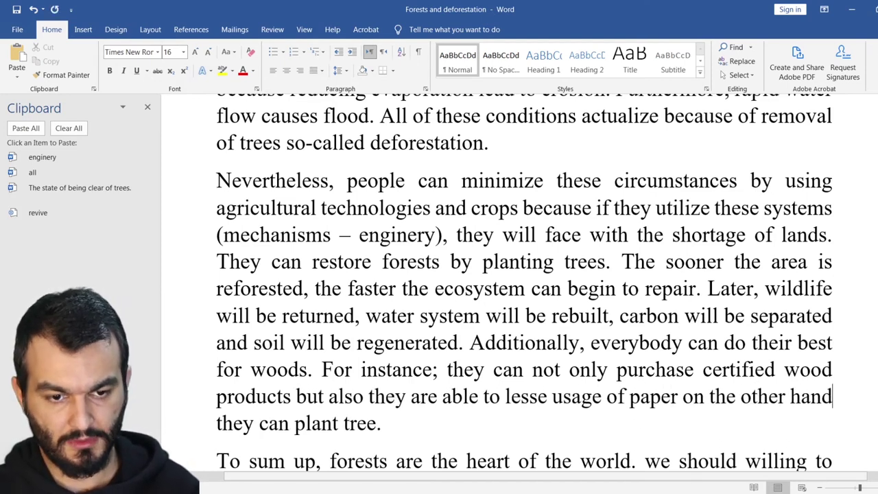
{"action": "key", "text": "Right"}
{"action": "key", "text": "Right"}
{"action": "key", "text": "Right"}
{"action": "key", "text": "Right"}
{"action": "key", "text": "Right"}
{"action": "key", "text": "Right"}
{"action": "key", "text": "Right"}
{"action": "key", "text": "Right"}
{"action": "key", "text": "Right"}
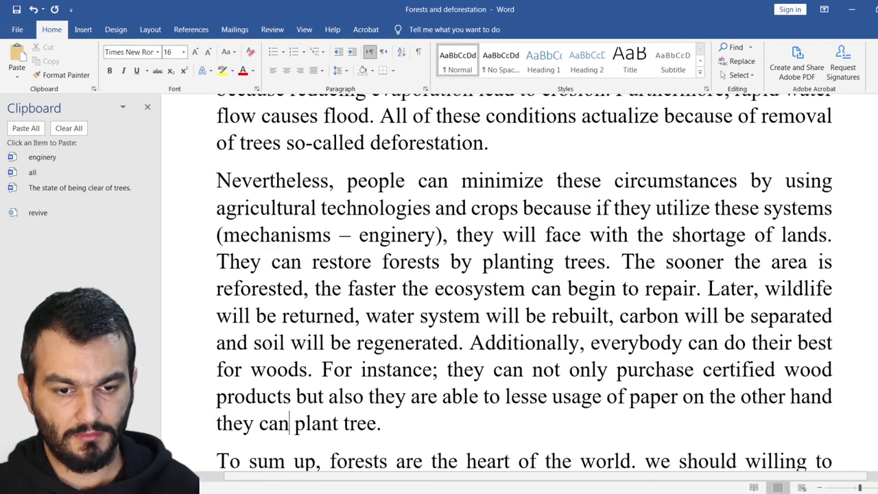
{"action": "type", "text": "also"}
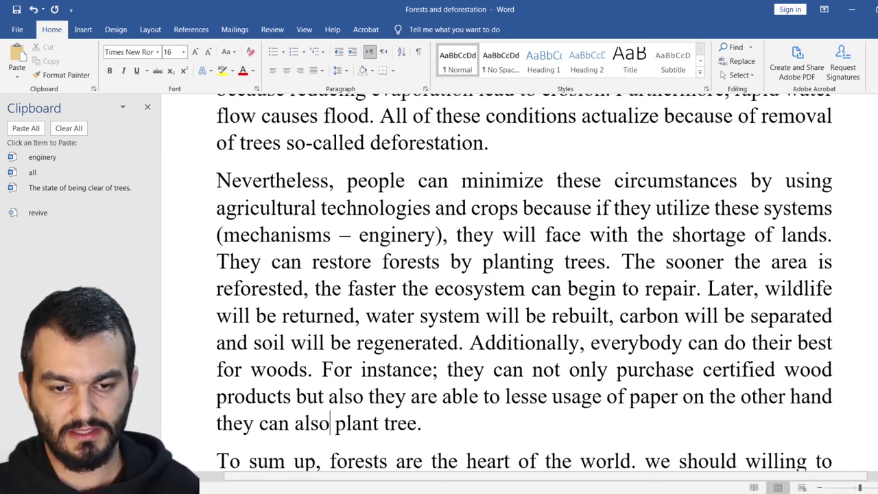
{"action": "key", "text": "Right"}
{"action": "key", "text": "Right"}
{"action": "key", "text": "Right"}
{"action": "key", "text": "Right"}
{"action": "key", "text": "Right"}
{"action": "key", "text": "Right"}
{"action": "key", "text": "Right"}
{"action": "key", "text": "Right"}
{"action": "key", "text": "Right"}
{"action": "key", "text": "Right"}
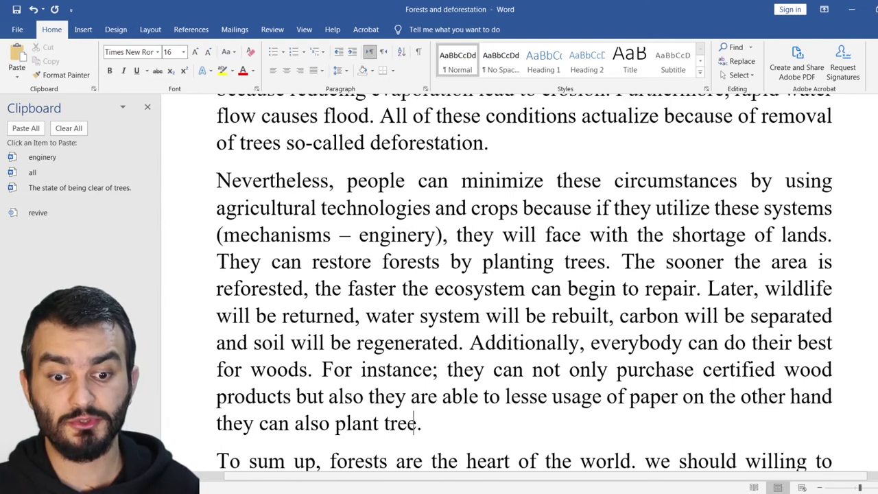
{"action": "type", "text": "s"}
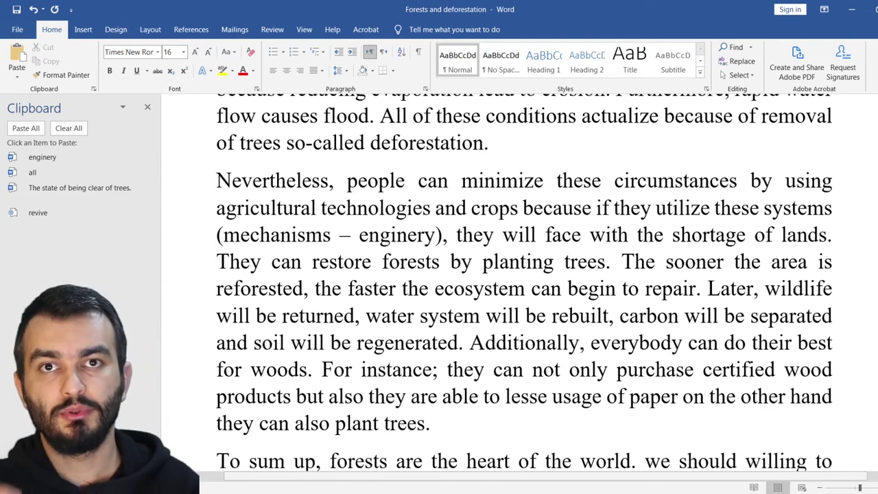
Step: Add a Tab first-line indent to the 'To sum up', 'Nevertheless' and 'It is known' paragraphs
{"action": "scroll", "coordinate": [495, 378], "scroll_direction": "down", "scroll_amount": 3}
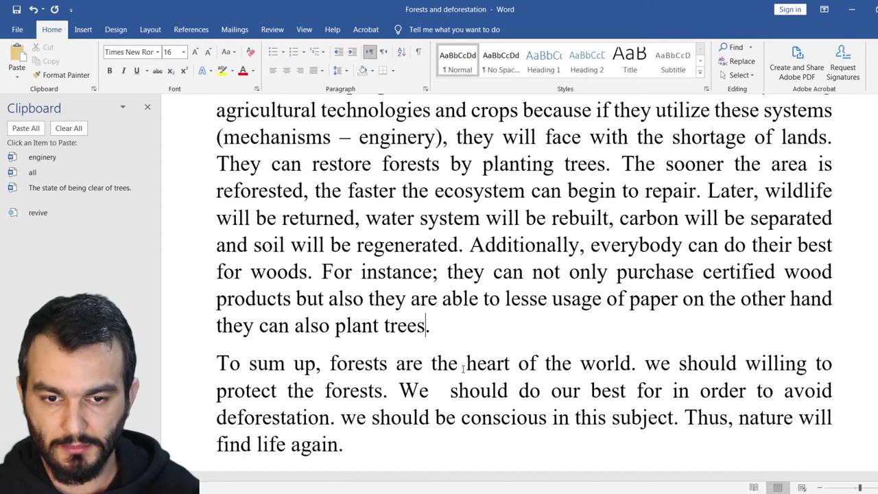
{"action": "scroll", "coordinate": [308, 285], "scroll_direction": "down", "scroll_amount": 2}
{"action": "scroll", "coordinate": [308, 284], "scroll_direction": "down", "scroll_amount": 1}
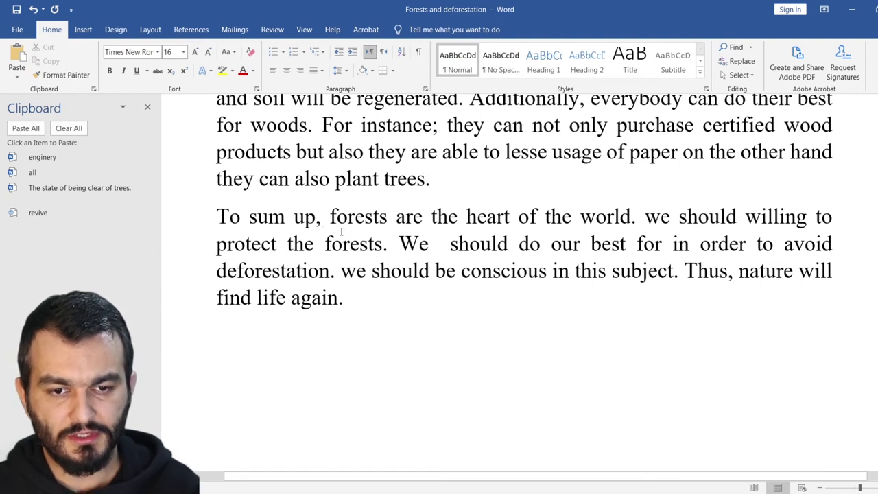
{"action": "left_click", "coordinate": [215, 218]}
{"action": "key", "text": "Tab"}
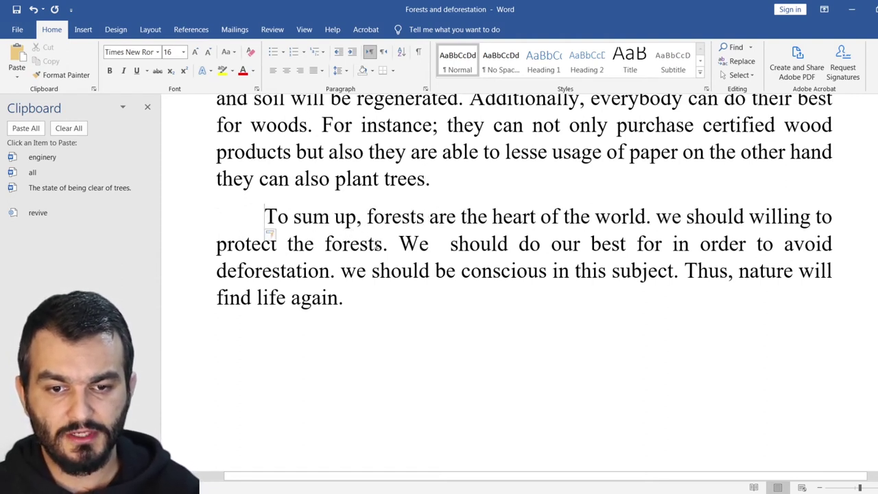
{"action": "scroll", "coordinate": [377, 244], "scroll_direction": "up", "scroll_amount": 3}
{"action": "scroll", "coordinate": [376, 245], "scroll_direction": "up", "scroll_amount": 2}
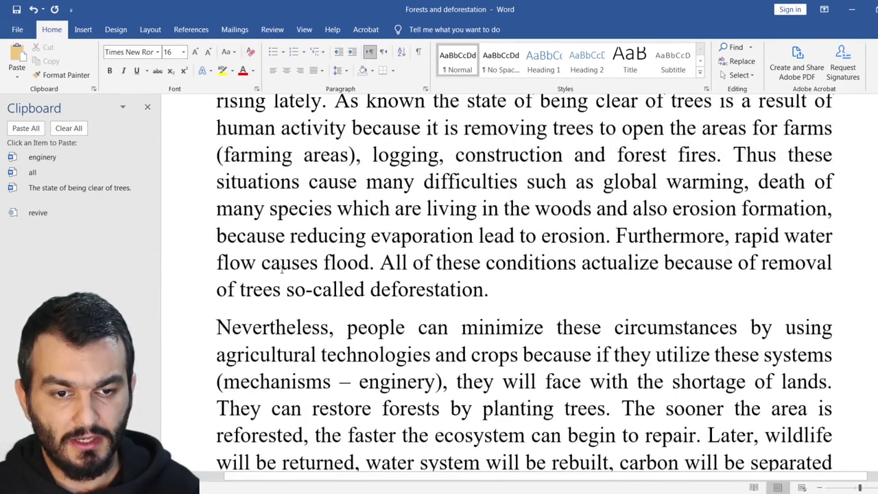
{"action": "left_click", "coordinate": [218, 326]}
{"action": "key", "text": "Tab"}
{"action": "scroll", "coordinate": [233, 328], "scroll_direction": "up", "scroll_amount": 4}
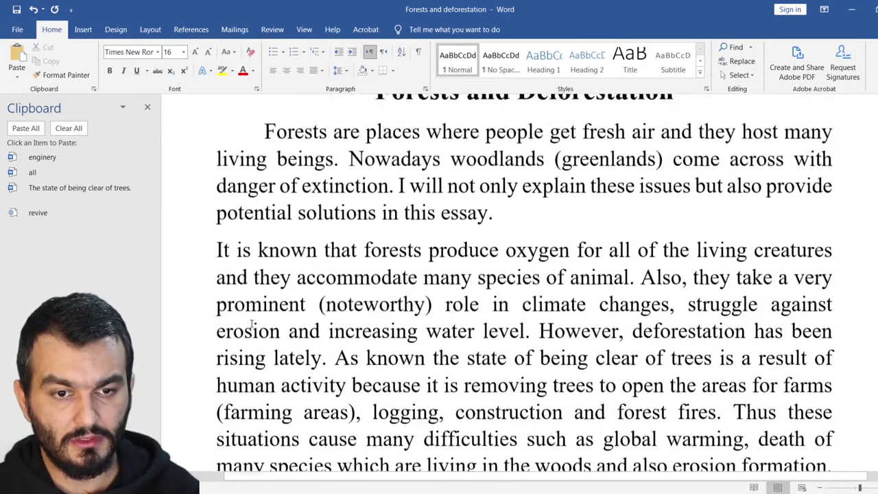
{"action": "left_click", "coordinate": [215, 284]}
{"action": "key", "text": "Tab"}
{"action": "scroll", "coordinate": [309, 310], "scroll_direction": "down", "scroll_amount": 9}
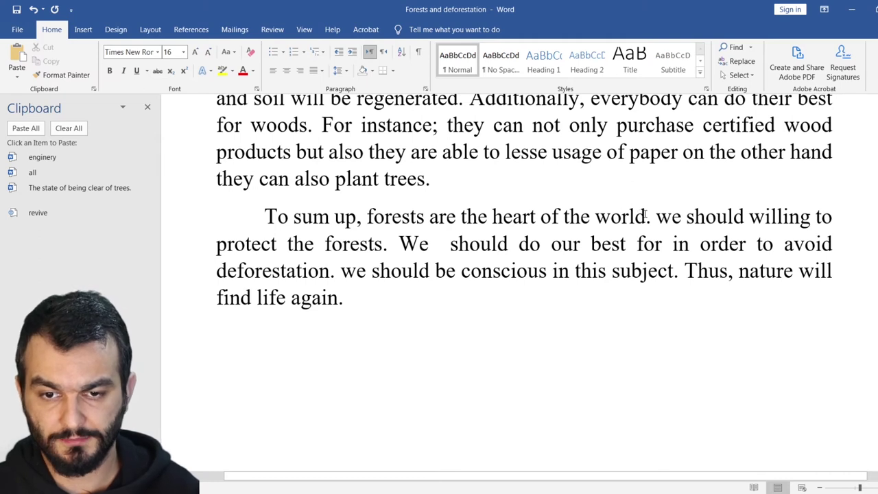
Step: Change 'world' to 'planet earth', capitalise 'We', and insert 'be' after 'should'
{"action": "left_click_drag", "start_coordinate": [646, 216], "coordinate": [596, 217]}
{"action": "type", "text": "planet ear"}
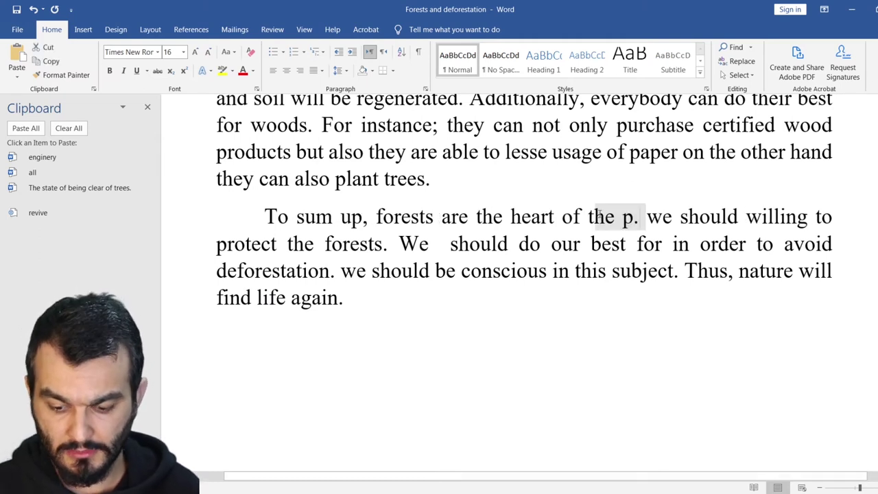
{"action": "type", "text": "th"}
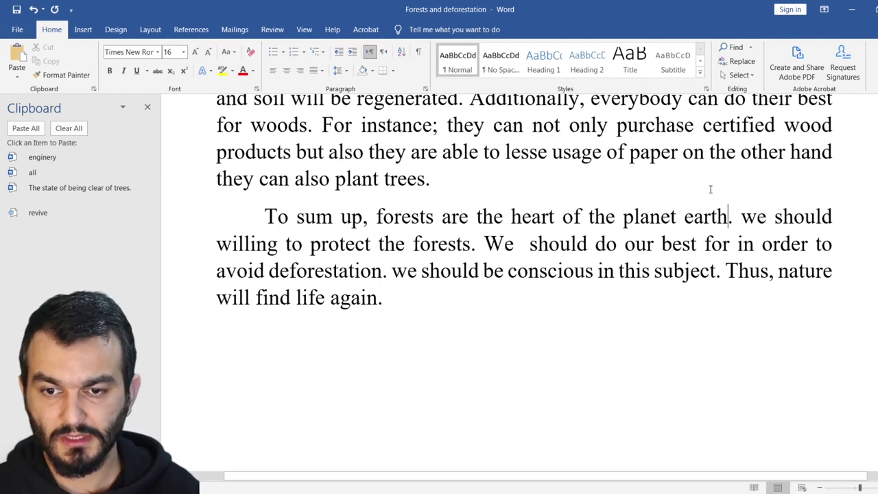
{"action": "left_click_drag", "start_coordinate": [757, 216], "coordinate": [741, 216]}
{"action": "type", "text": "W"}
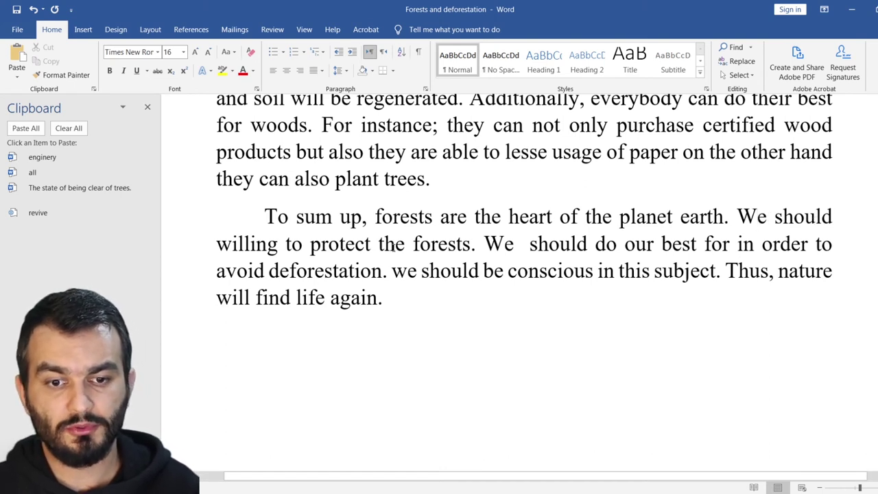
{"action": "left_click", "coordinate": [838, 217]}
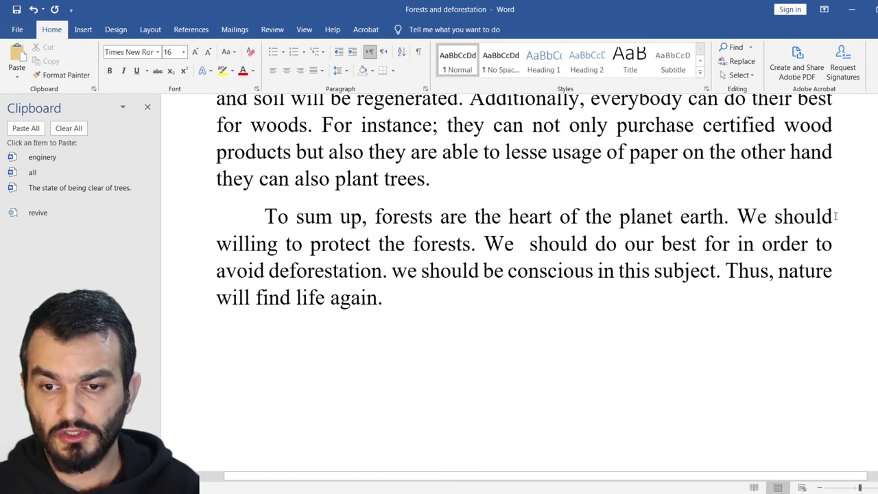
{"action": "type", "text": "be"}
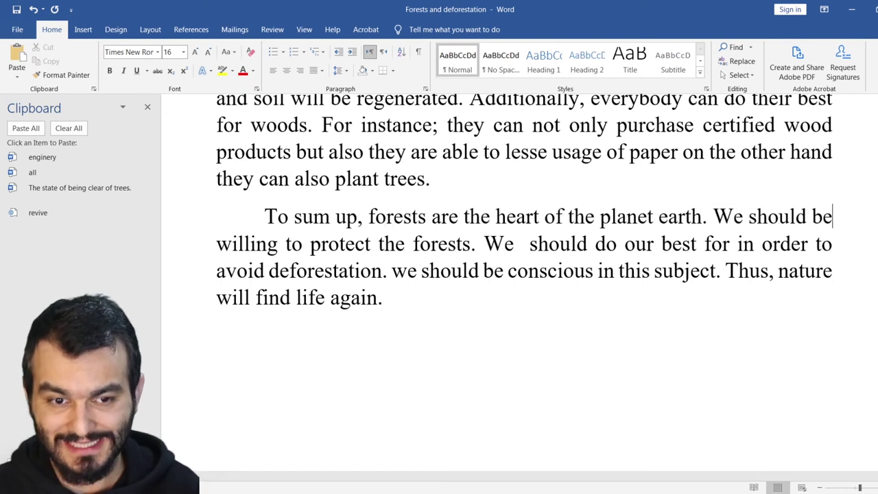
Step: Replace 'protect' with 'preserve' and 'the forests' with 'them'
{"action": "key", "text": "Right"}
{"action": "key", "text": "Right"}
{"action": "key", "text": "Right"}
{"action": "key", "text": "Right"}
{"action": "key", "text": "Right"}
{"action": "key", "text": "Right"}
{"action": "key", "text": "Right"}
{"action": "key", "text": "Right"}
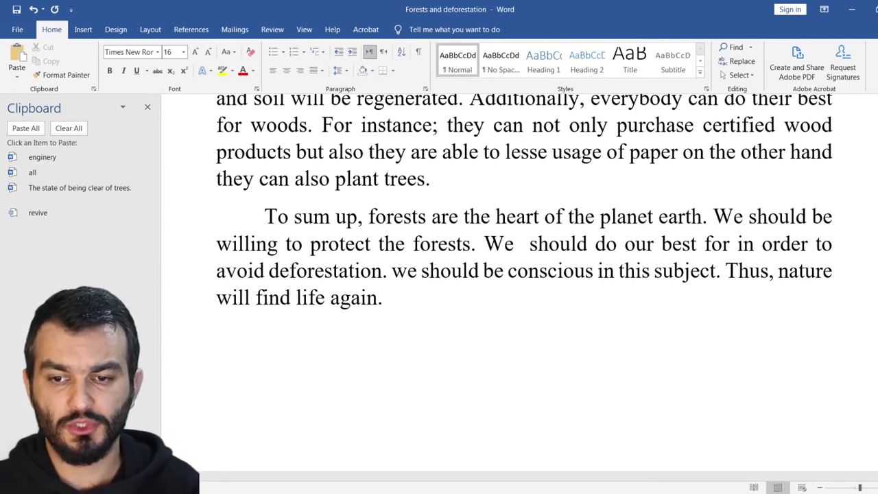
{"action": "key", "text": "Right"}
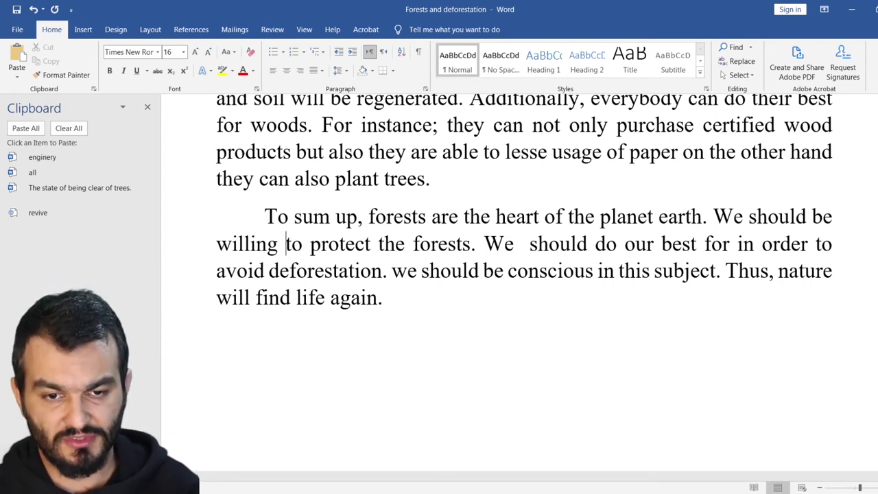
{"action": "key", "text": "Right"}
{"action": "key", "text": "Right"}
{"action": "key", "text": "Right"}
{"action": "key", "text": "Right"}
{"action": "key", "text": "Right"}
{"action": "key", "text": "Right"}
{"action": "key", "text": "Right"}
{"action": "key", "text": "Right"}
{"action": "key", "text": "Right"}
{"action": "key", "text": "Right"}
{"action": "key", "text": "Right"}
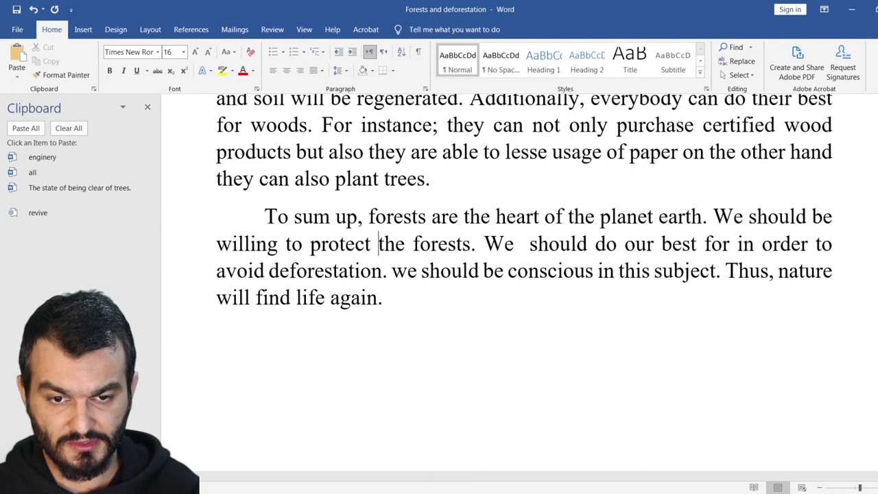
{"action": "key", "text": "Left"}
{"action": "key", "text": "shift+Left"}
{"action": "key", "text": "shift+Left"}
{"action": "key", "text": "shift+Left"}
{"action": "key", "text": "shift+Left"}
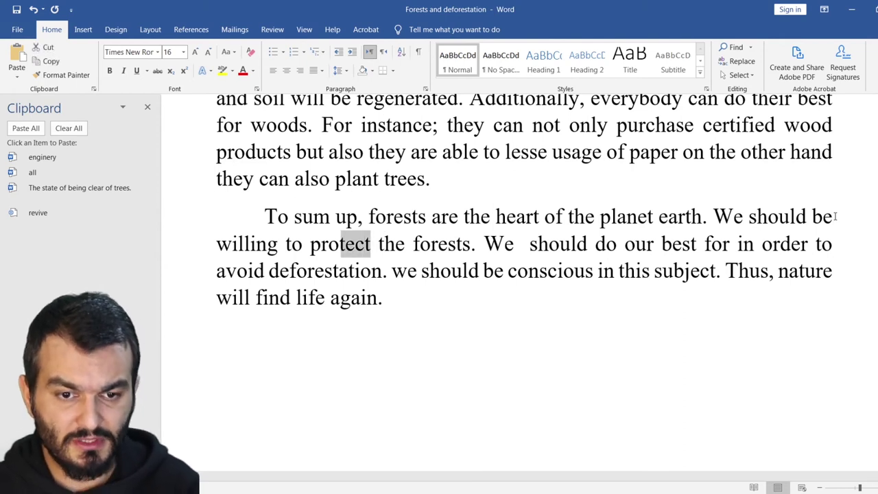
{"action": "key", "text": "shift+Left"}
{"action": "key", "text": "shift+Left"}
{"action": "key", "text": "shift+Left"}
{"action": "type", "text": "preserve"}
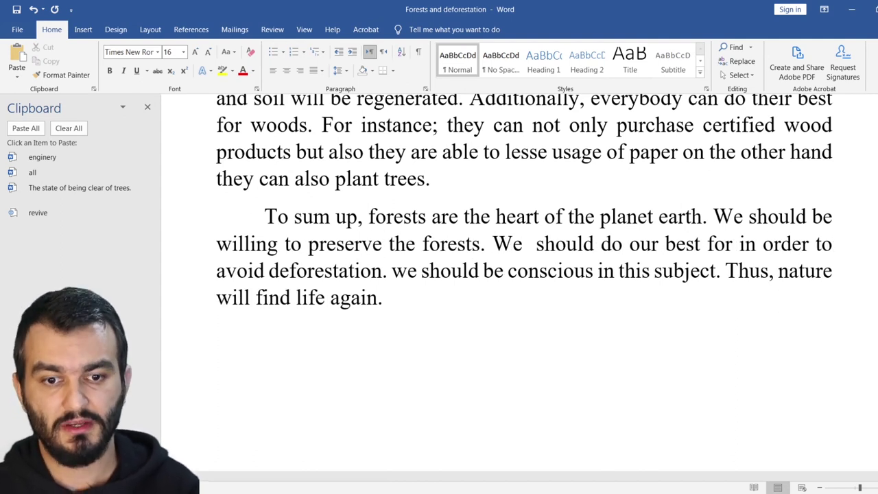
{"action": "key", "text": "Right"}
{"action": "key", "text": "shift+Right"}
{"action": "key", "text": "shift+Right"}
{"action": "key", "text": "shift+Right"}
{"action": "key", "text": "shift+Right"}
{"action": "key", "text": "shift+Right"}
{"action": "key", "text": "shift+Right"}
{"action": "key", "text": "shift+Right"}
{"action": "key", "text": "shift+Right"}
{"action": "key", "text": "shift+Right"}
{"action": "key", "text": "shift+Right"}
{"action": "key", "text": "shift+Right"}
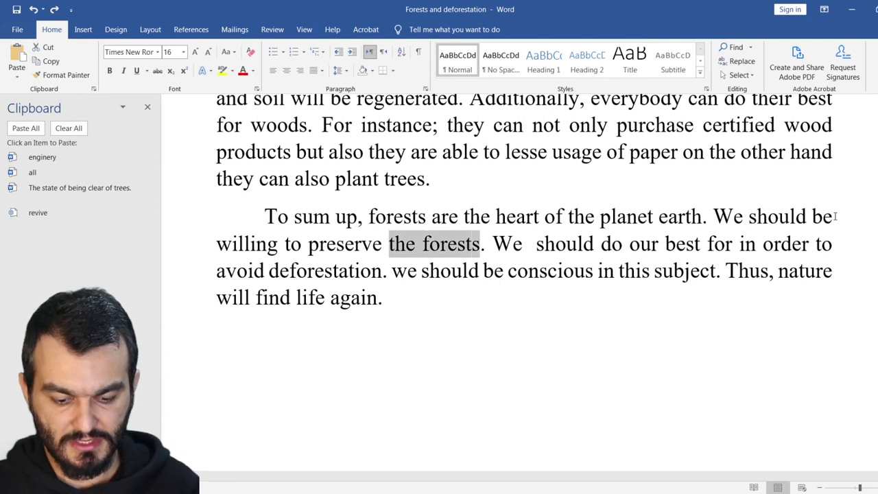
{"action": "type", "text": "them"}
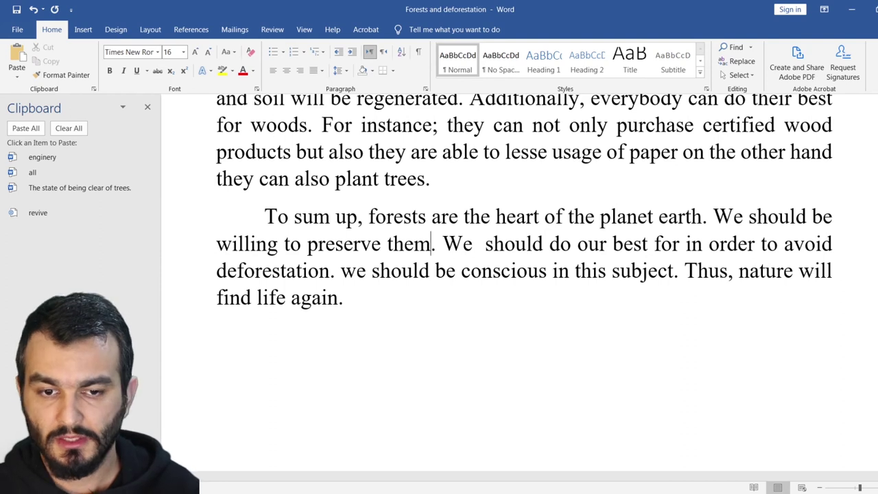
{"action": "left_click", "coordinate": [436, 243]}
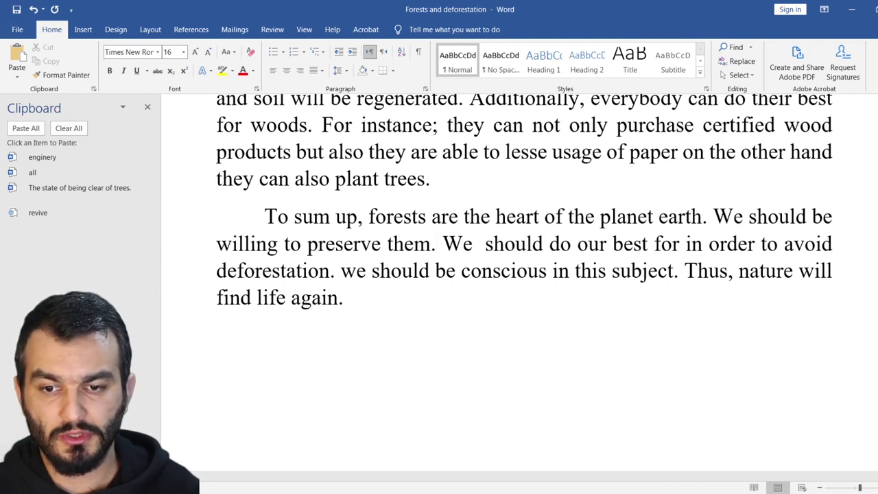
Step: Replace 'should' with 'need to' and delete 'for' so it reads 'We need to do our best in order'
{"action": "left_click", "coordinate": [473, 243]}
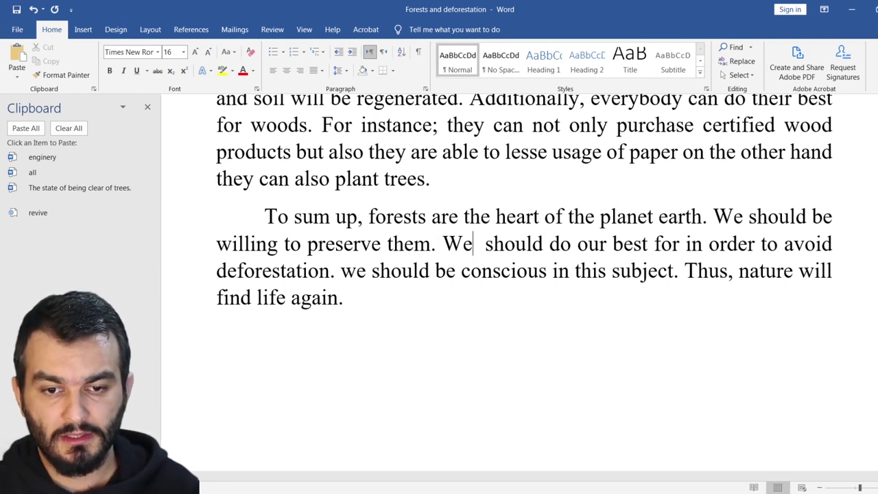
{"action": "key", "text": "Right"}
{"action": "key", "text": "shift+Right"}
{"action": "key", "text": "shift+Right"}
{"action": "key", "text": "shift+Right"}
{"action": "key", "text": "shift+Right"}
{"action": "key", "text": "shift+Right"}
{"action": "key", "text": "shift+Right"}
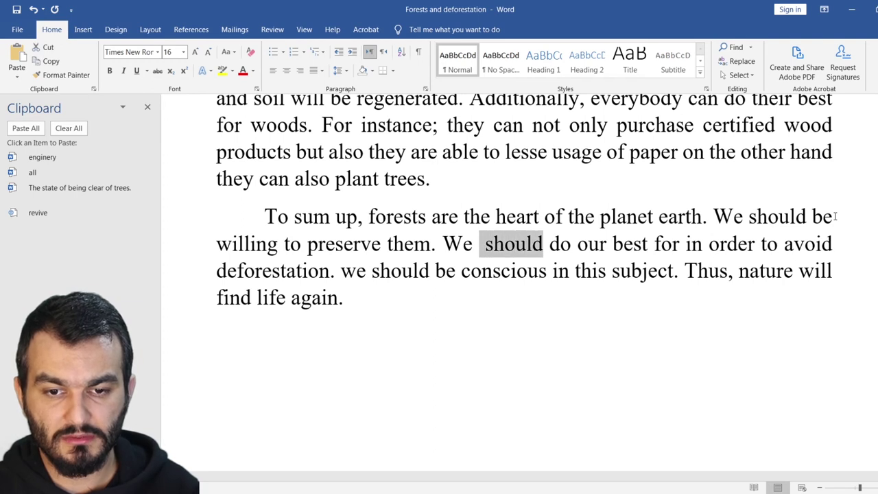
{"action": "type", "text": "need"}
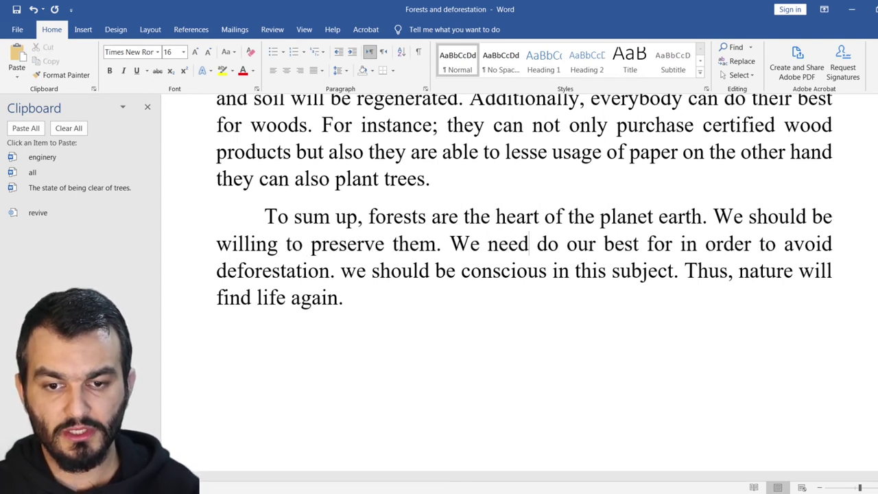
{"action": "type", "text": " to"}
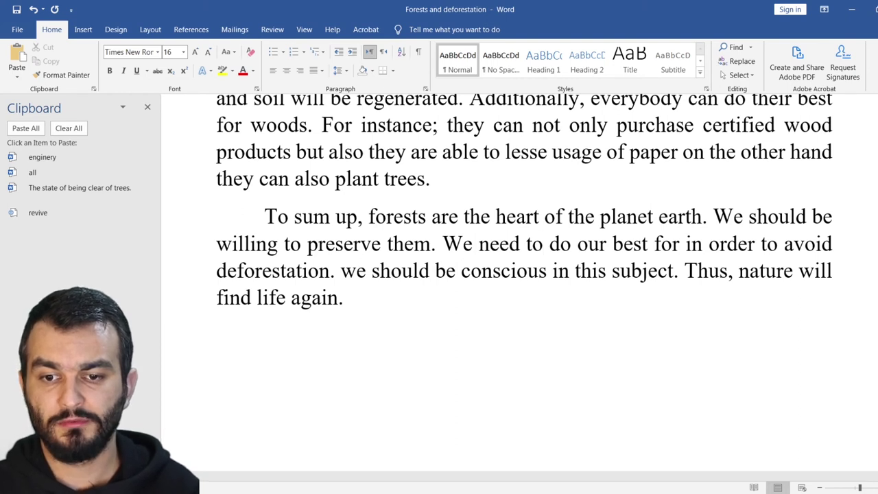
{"action": "key", "text": "Right"}
{"action": "key", "text": "Right"}
{"action": "key", "text": "Right"}
{"action": "key", "text": "Right"}
{"action": "key", "text": "Right"}
{"action": "key", "text": "Right"}
{"action": "key", "text": "Right"}
{"action": "key", "text": "Right"}
{"action": "key", "text": "Right"}
{"action": "key", "text": "Right"}
{"action": "key", "text": "Right"}
{"action": "key", "text": "Right"}
{"action": "key", "text": "Right"}
{"action": "key", "text": "Right"}
{"action": "key", "text": "Right"}
{"action": "key", "text": "Right"}
{"action": "key", "text": "Right"}
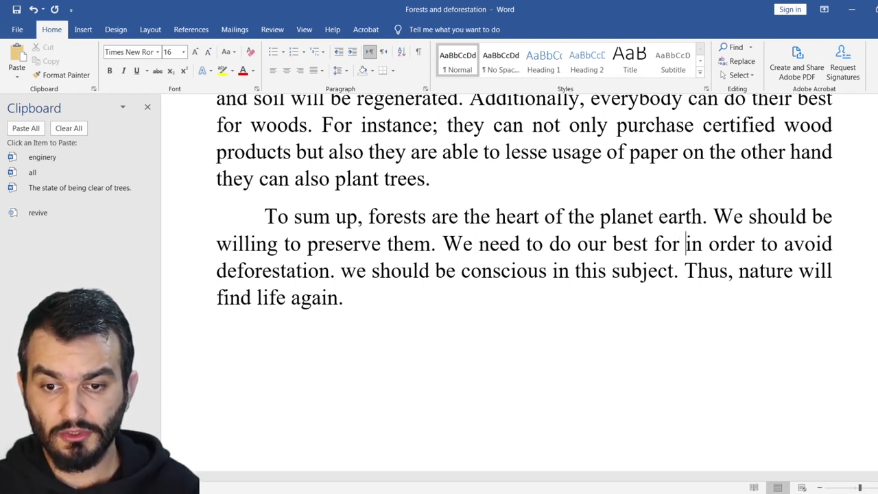
{"action": "key", "text": "BackSpace"}
{"action": "key", "text": "BackSpace"}
{"action": "key", "text": "BackSpace"}
{"action": "key", "text": "BackSpace"}
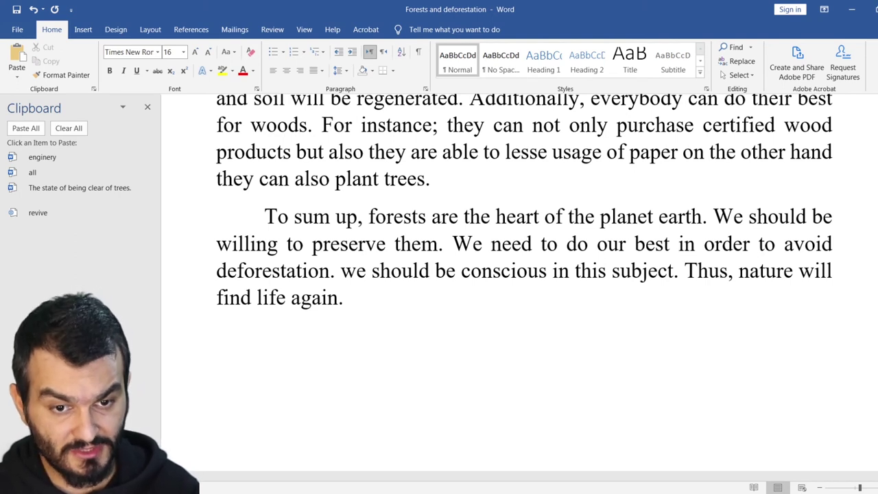
Step: Capitalise 'We' and change 'should' to 'have to' and 'in' to 'of': 'We have to be conscious of this subject.'
{"action": "left_click", "coordinate": [355, 270]}
{"action": "key", "text": "BackSpace"}
{"action": "type", "text": "W"}
{"action": "key", "text": "Right"}
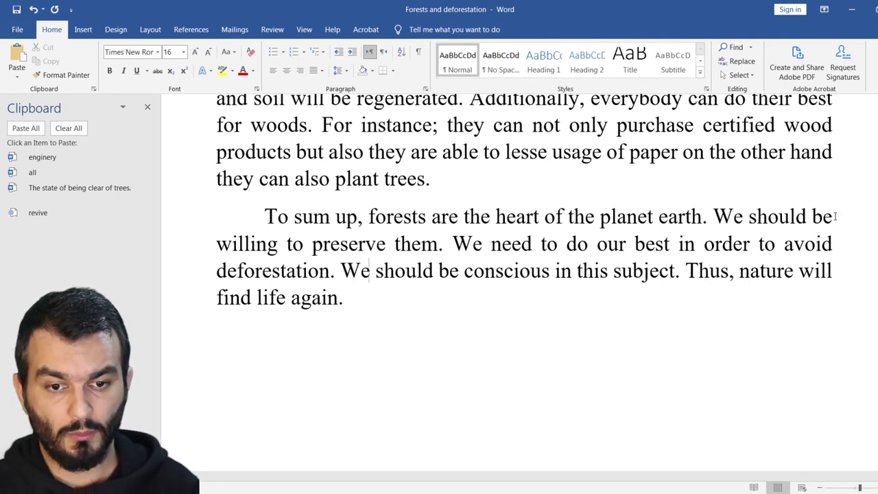
{"action": "key", "text": "Right"}
{"action": "key", "text": "shift+Right"}
{"action": "key", "text": "shift+Right"}
{"action": "key", "text": "shift+Right"}
{"action": "key", "text": "shift+Right"}
{"action": "key", "text": "shift+Right"}
{"action": "key", "text": "shift+Right"}
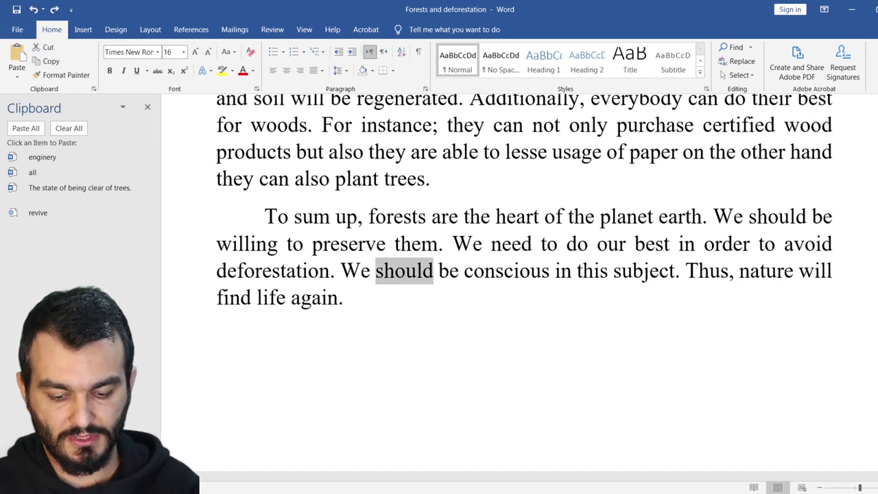
{"action": "type", "text": "have to"}
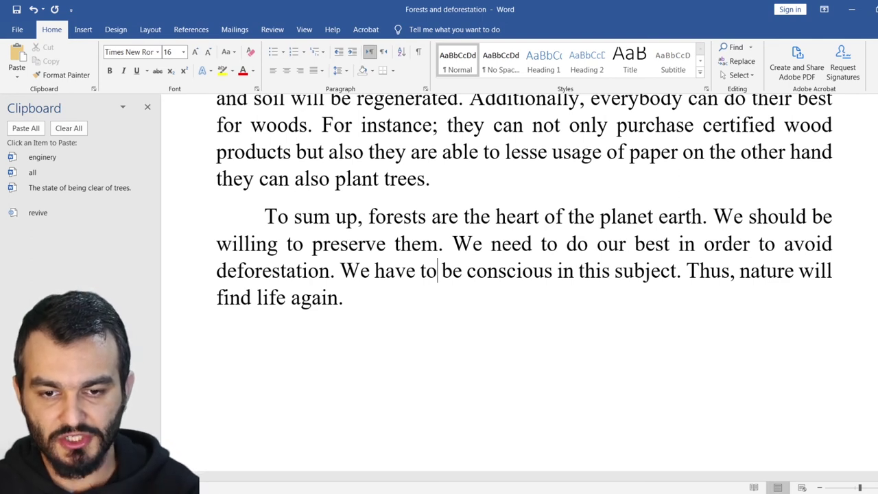
{"action": "left_click_drag", "start_coordinate": [557, 271], "coordinate": [574, 271]}
{"action": "type", "text": "of"}
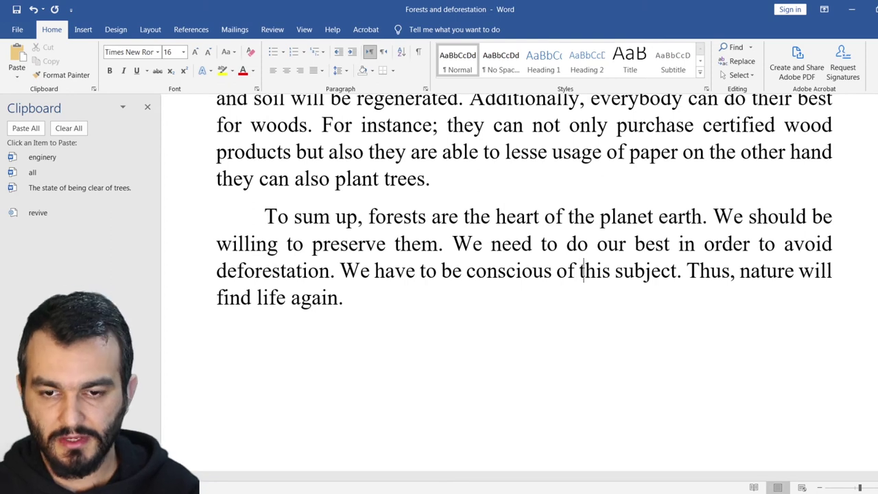
{"action": "left_click_drag", "start_coordinate": [729, 270], "coordinate": [721, 270]}
Step: Change 'Thus' to 'As a result' and insert '(revive)' after 'life' in the closing sentence
{"action": "key", "text": "shift+Left"}
{"action": "key", "text": "shift+Left"}
{"action": "key", "text": "shift+Left"}
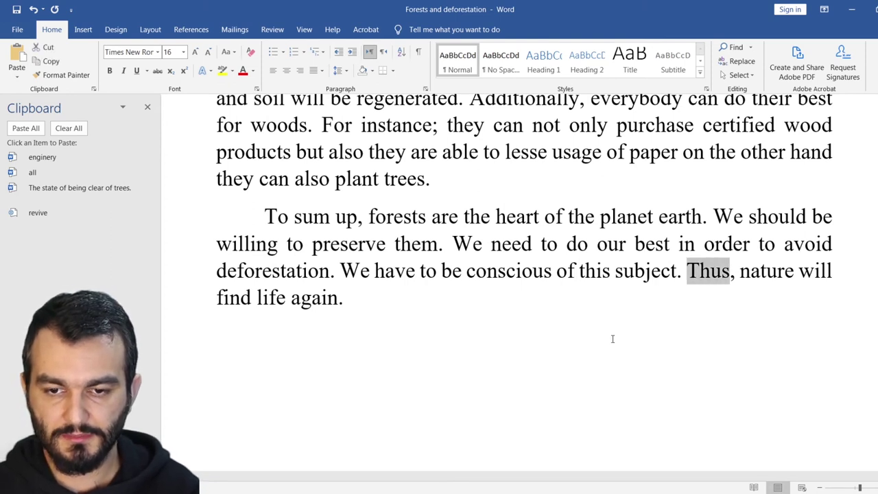
{"action": "type", "text": "As a"}
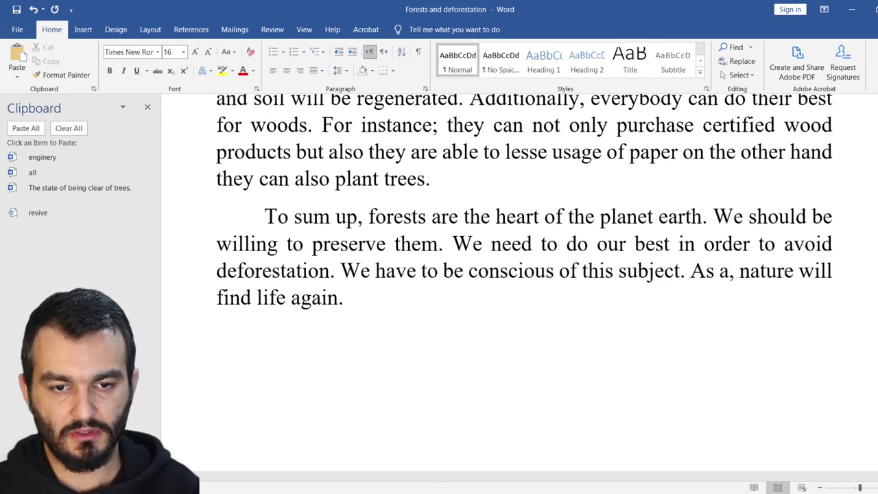
{"action": "type", "text": " result,"}
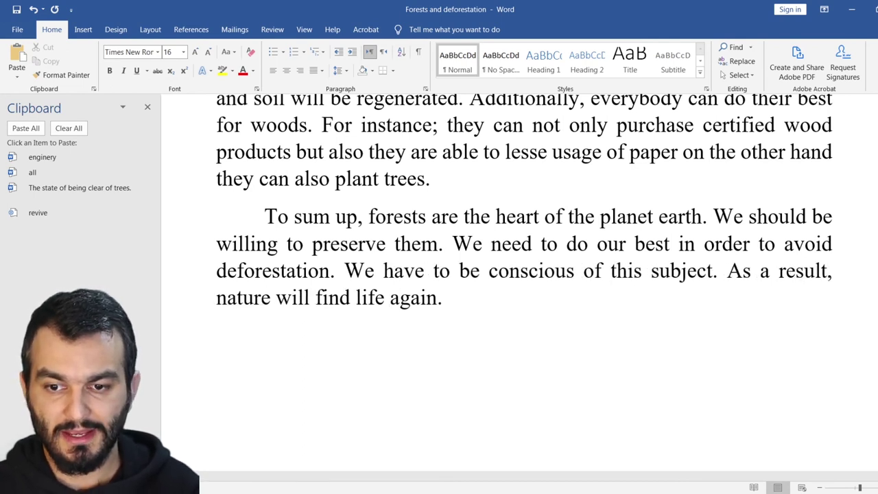
{"action": "left_click", "coordinate": [310, 296]}
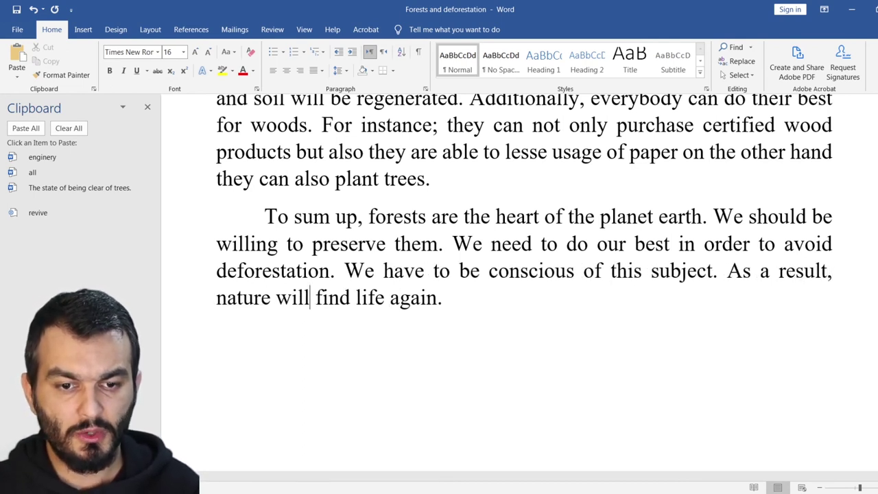
{"action": "key", "text": "Right"}
{"action": "key", "text": "Right"}
{"action": "key", "text": "Right"}
{"action": "key", "text": "Right"}
{"action": "key", "text": "Right"}
{"action": "key", "text": "Right"}
{"action": "key", "text": "Right"}
{"action": "key", "text": "Right"}
{"action": "key", "text": "Right"}
{"action": "key", "text": "Right"}
{"action": "key", "text": "Right"}
{"action": "key", "text": "Right"}
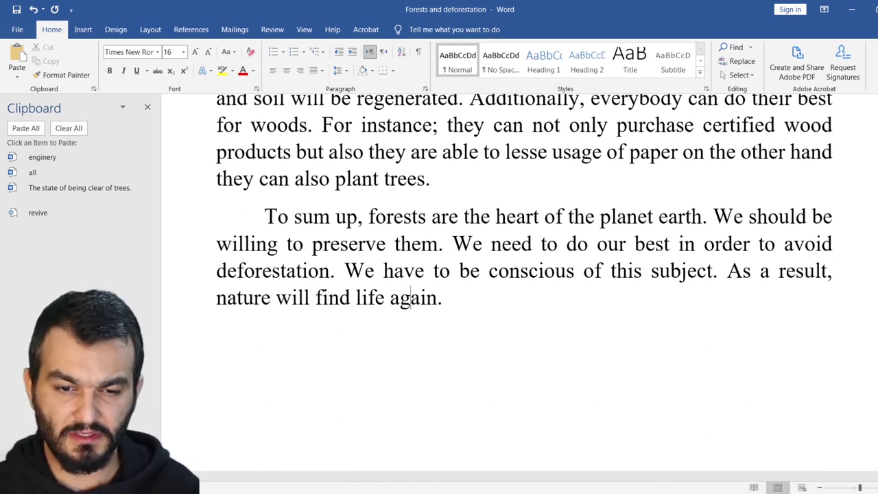
{"action": "key", "text": "Left"}
{"action": "key", "text": "Left"}
{"action": "key", "text": "Left"}
{"action": "type", "text": "(r"}
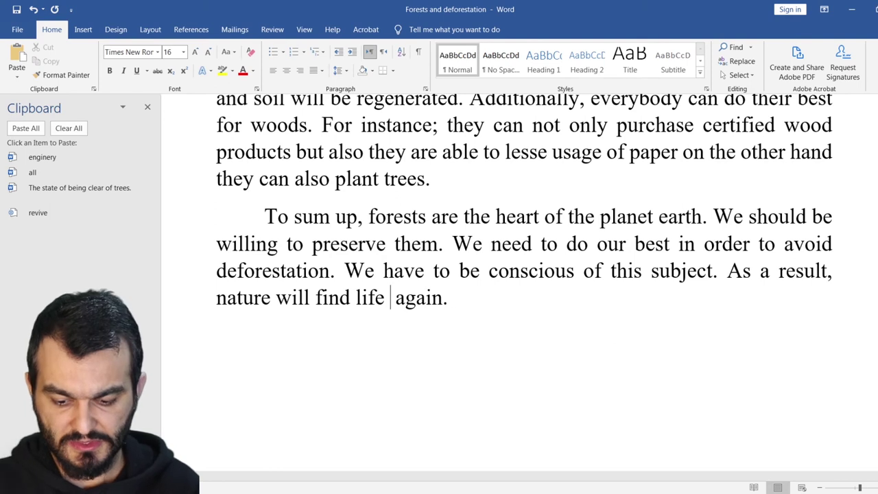
{"action": "type", "text": "evive)"}
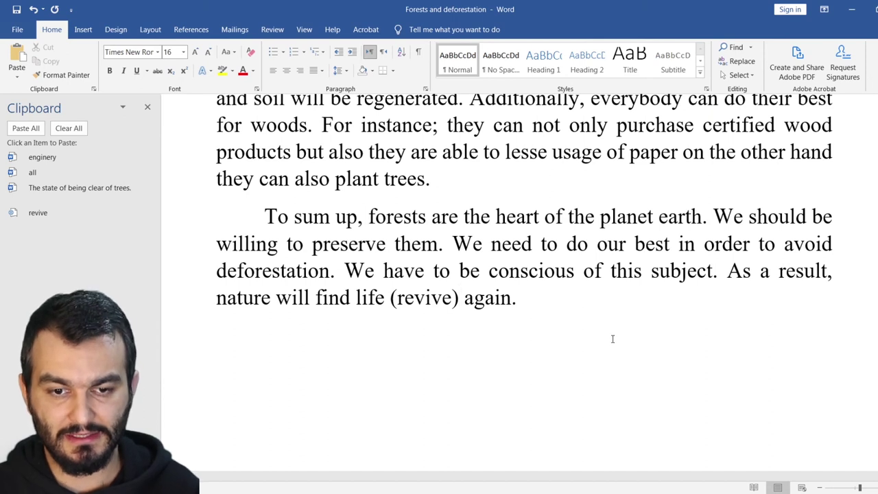
{"action": "key", "text": "Right"}
{"action": "key", "text": "Right"}
{"action": "key", "text": "Right"}
{"action": "key", "text": "Right"}
{"action": "key", "text": "Right"}
{"action": "key", "text": "Right"}
{"action": "key", "text": "Right"}
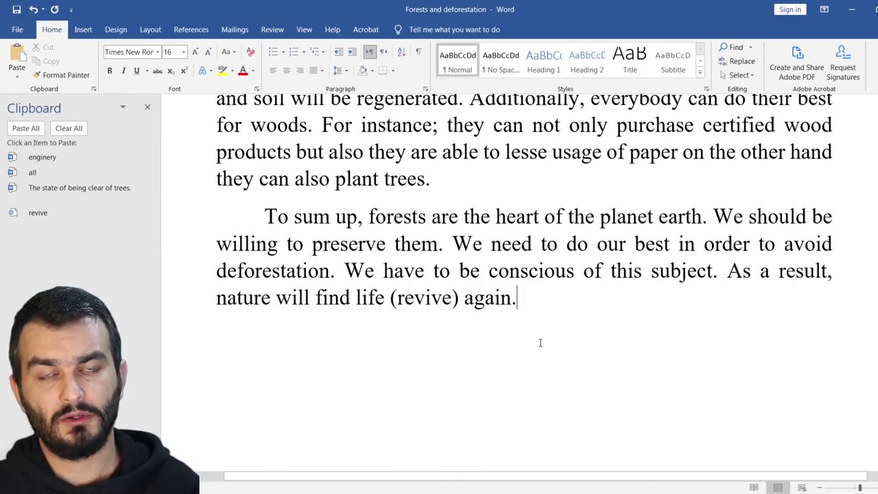
{"action": "scroll", "coordinate": [540, 343], "scroll_direction": "up", "scroll_amount": 3}
{"action": "scroll", "coordinate": [539, 343], "scroll_direction": "up", "scroll_amount": 6}
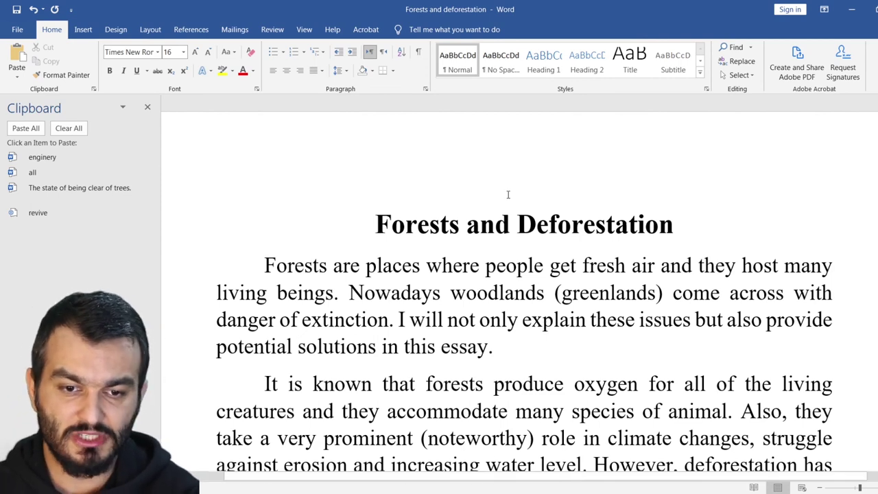
{"action": "scroll", "coordinate": [498, 251], "scroll_direction": "down", "scroll_amount": 5}
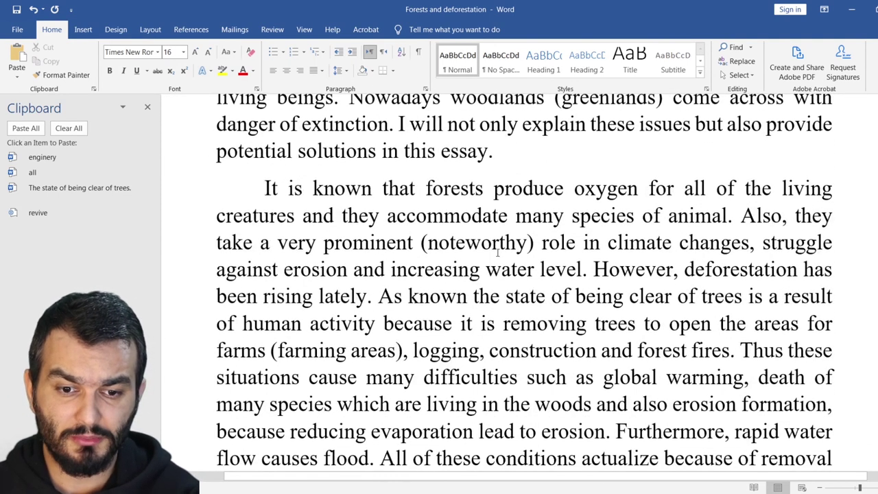
{"action": "scroll", "coordinate": [498, 253], "scroll_direction": "down", "scroll_amount": 6}
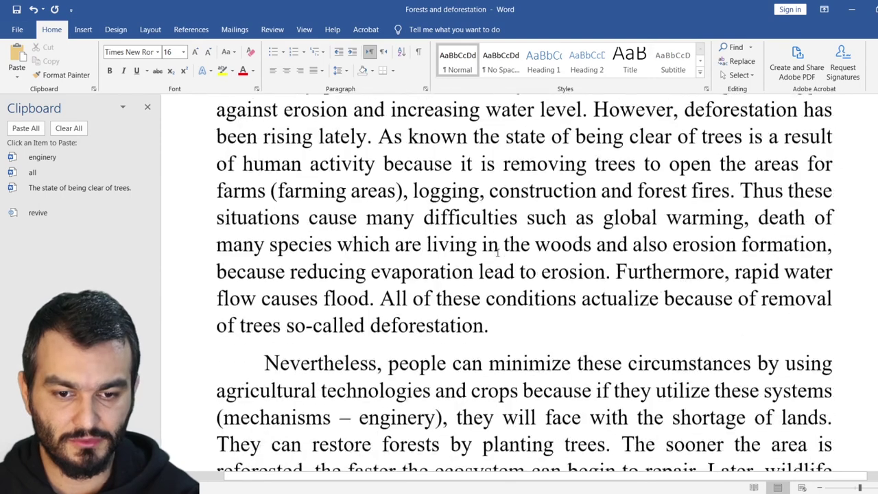